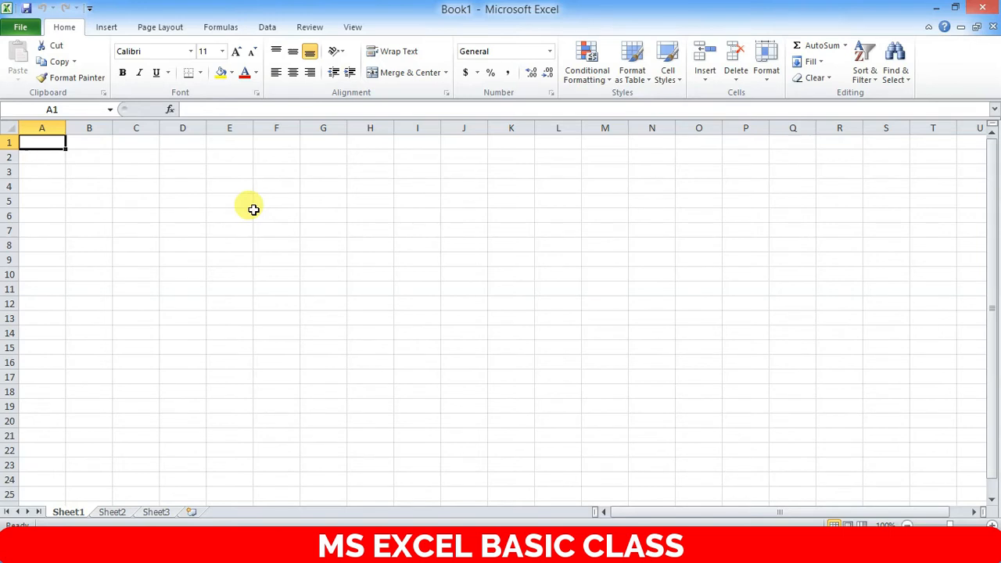
- Bring the Excel window back into focus
left_click(743, 549)
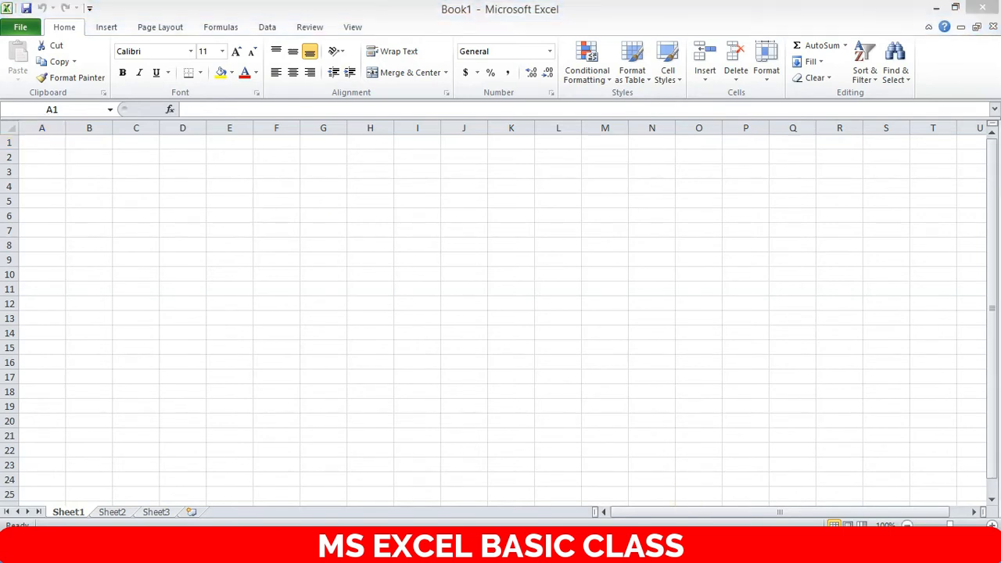
left_click(622, 384)
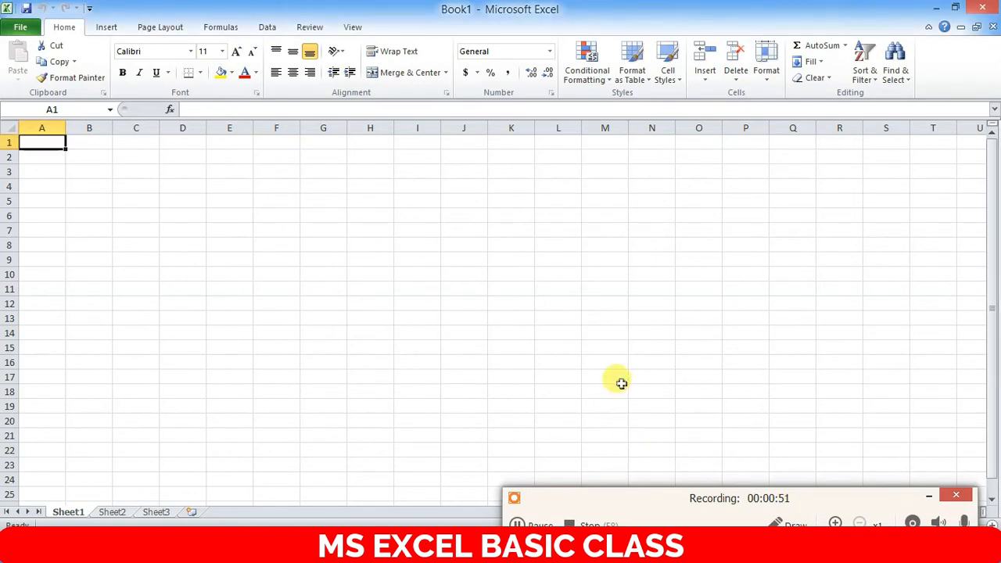
left_click(928, 496)
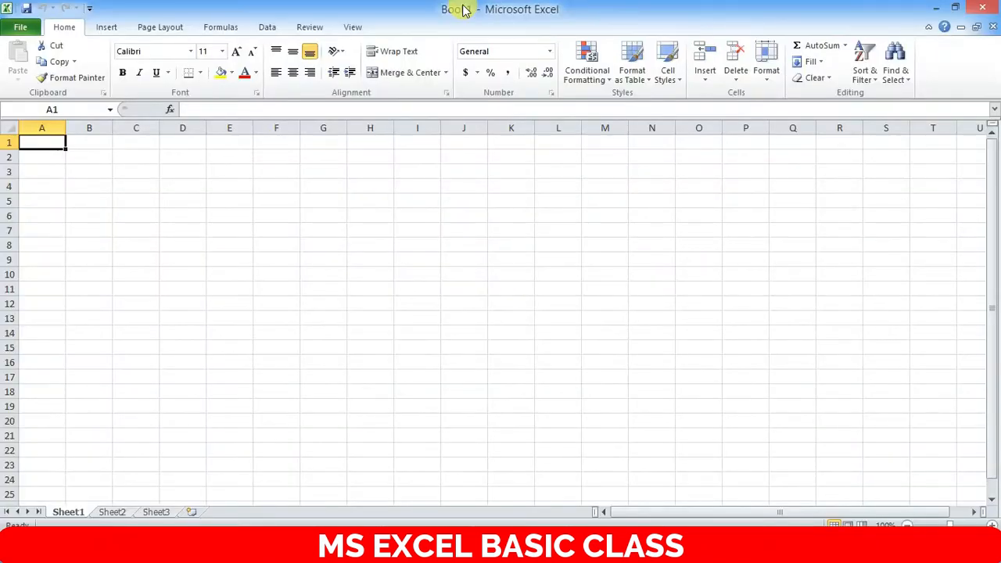
- Start a Save As to the Desktop with the file name Class 10
left_click(32, 28)
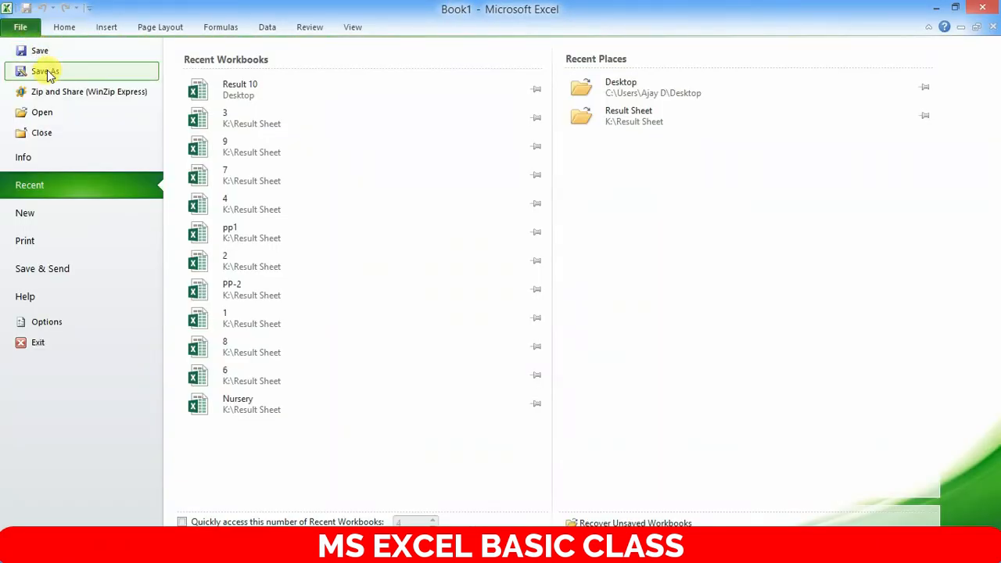
left_click(49, 51)
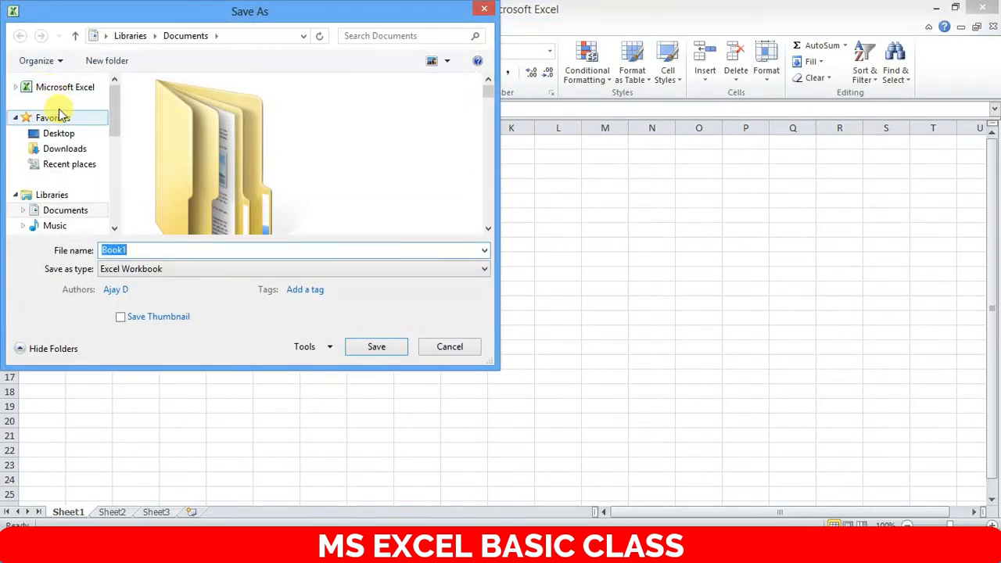
left_click_drag(113, 112, 112, 90)
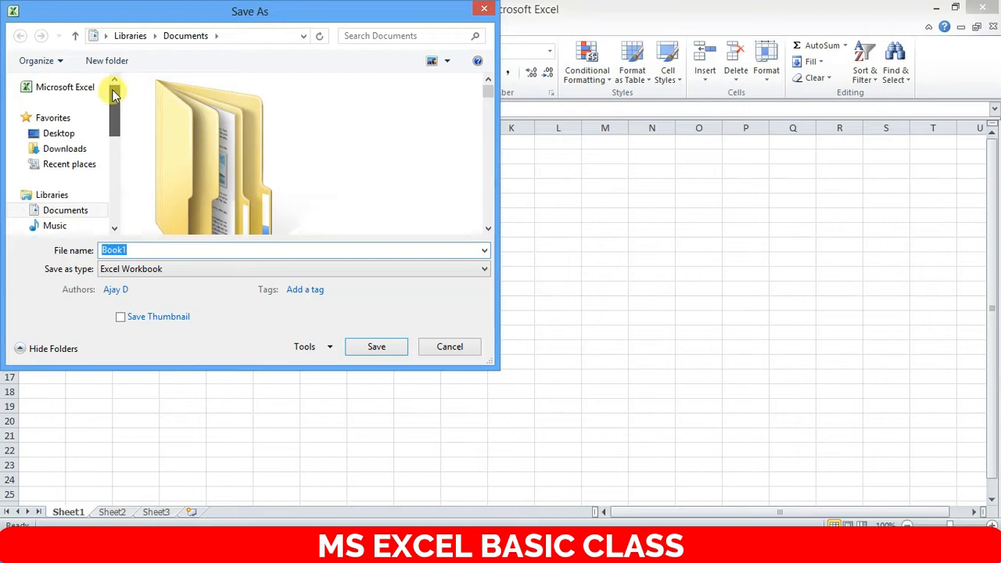
left_click(69, 136)
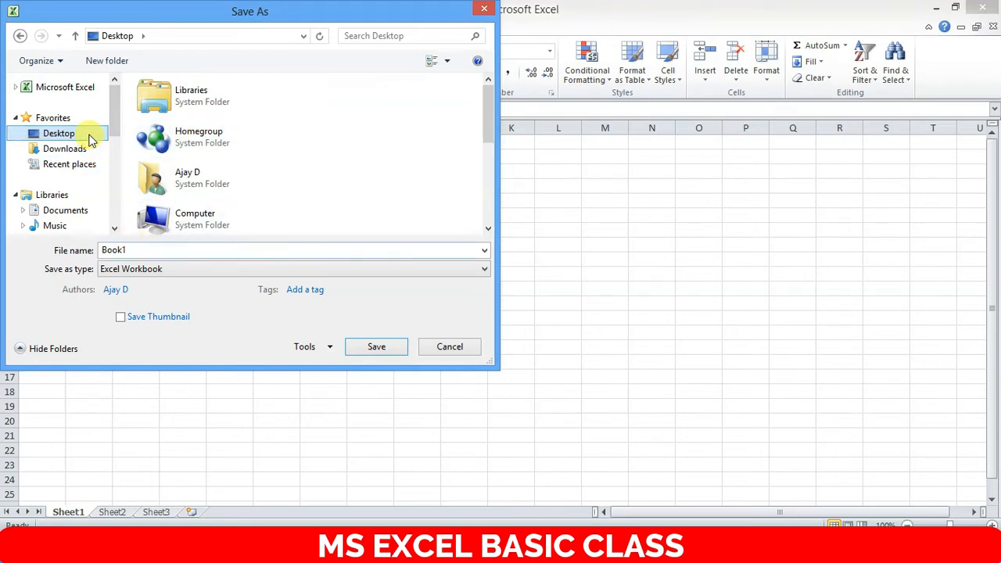
double_click(113, 249)
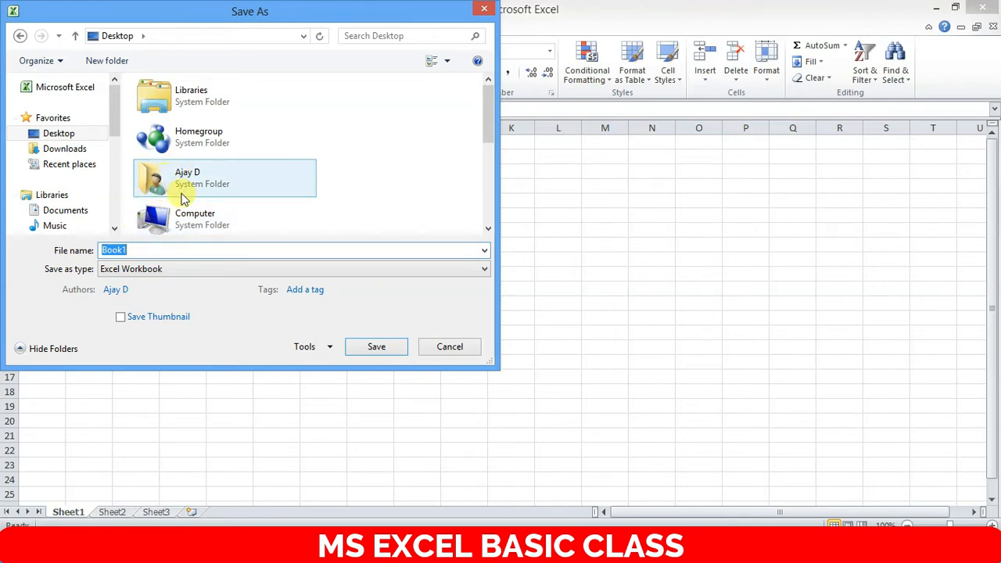
type("Cla")
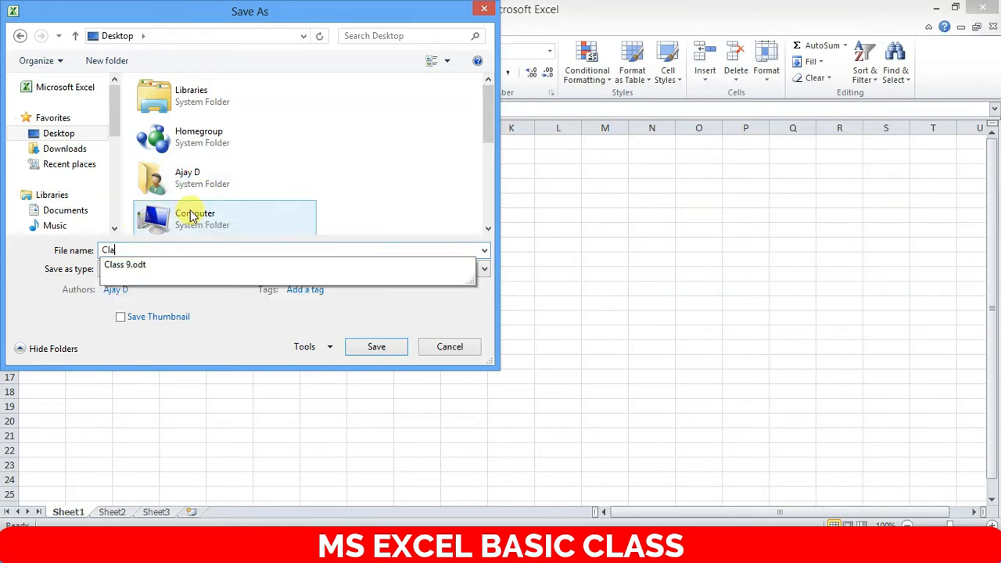
type("ss 10")
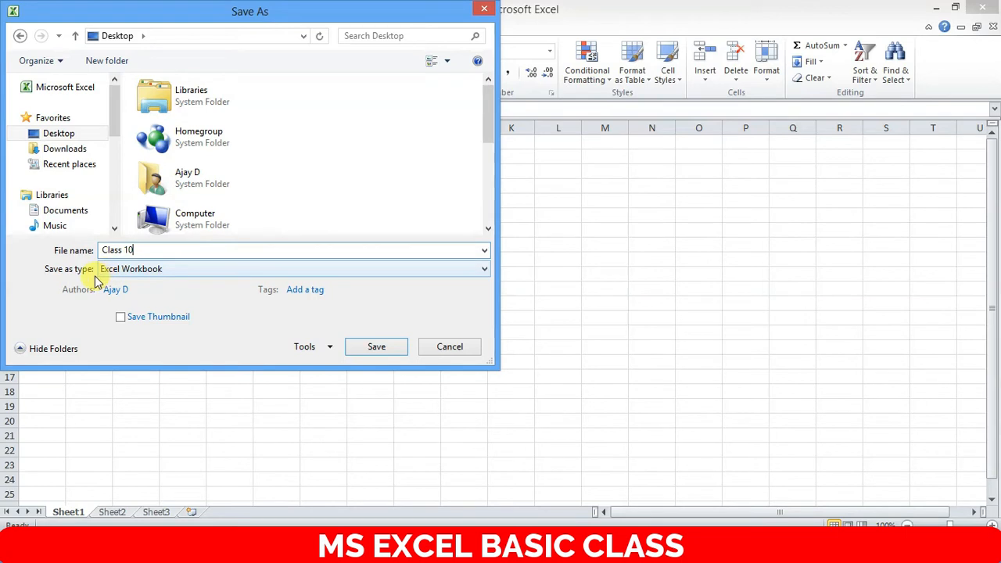
- Keep Excel Workbook as the save type and show the Tools list
left_click(160, 269)
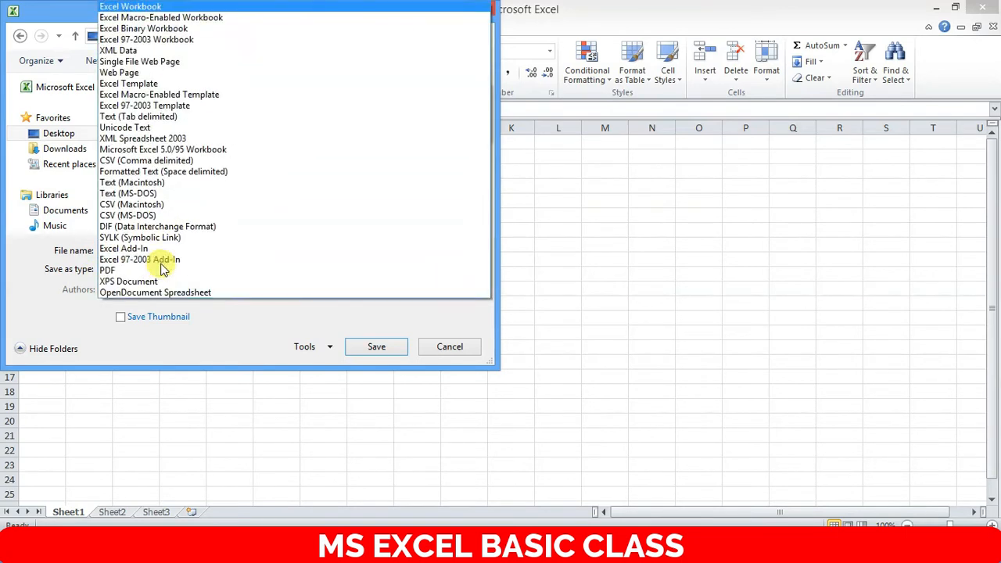
left_click(179, 9)
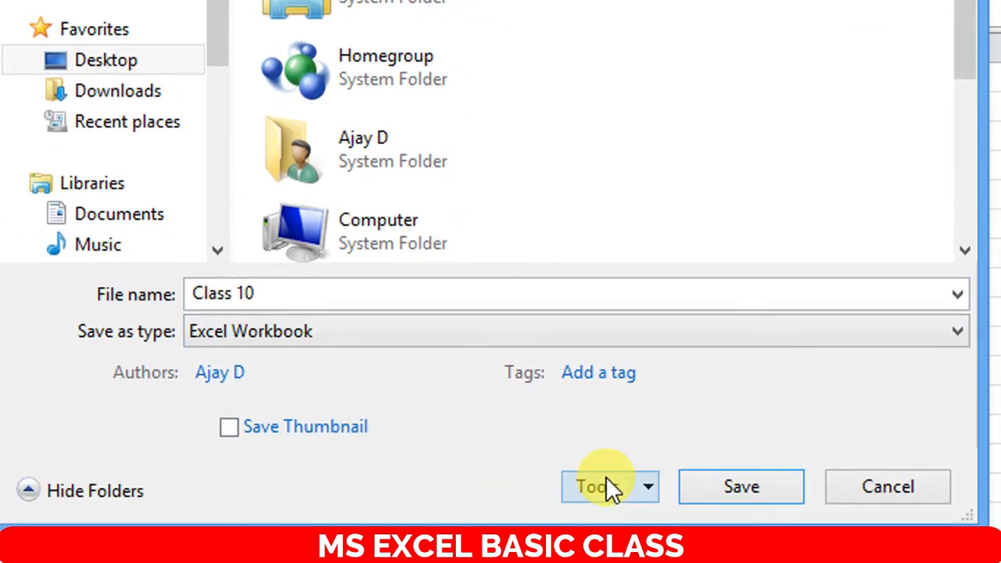
left_click(610, 477)
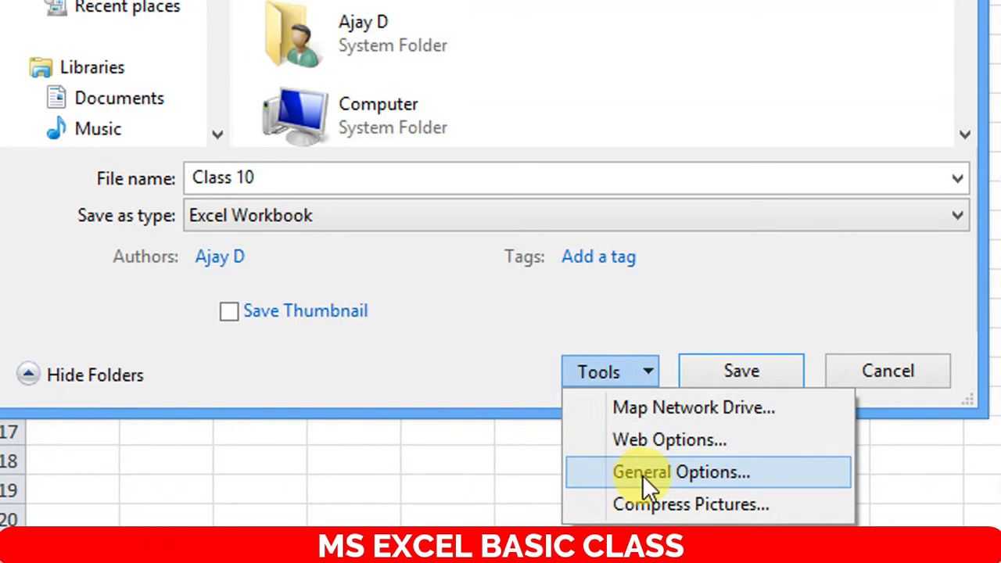
- In General Options, enter the password to open and re-enter it to confirm
left_click(642, 475)
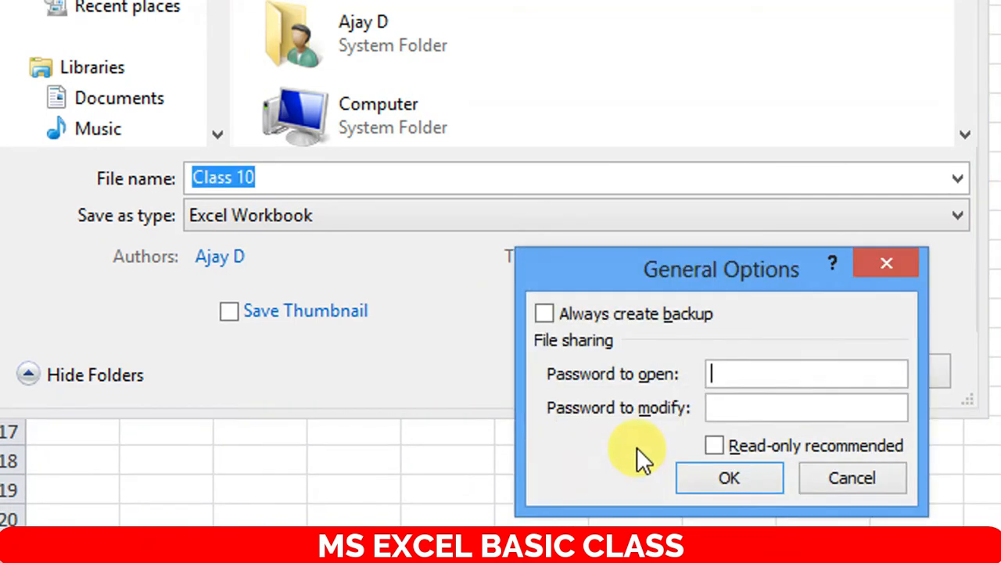
left_click(740, 376)
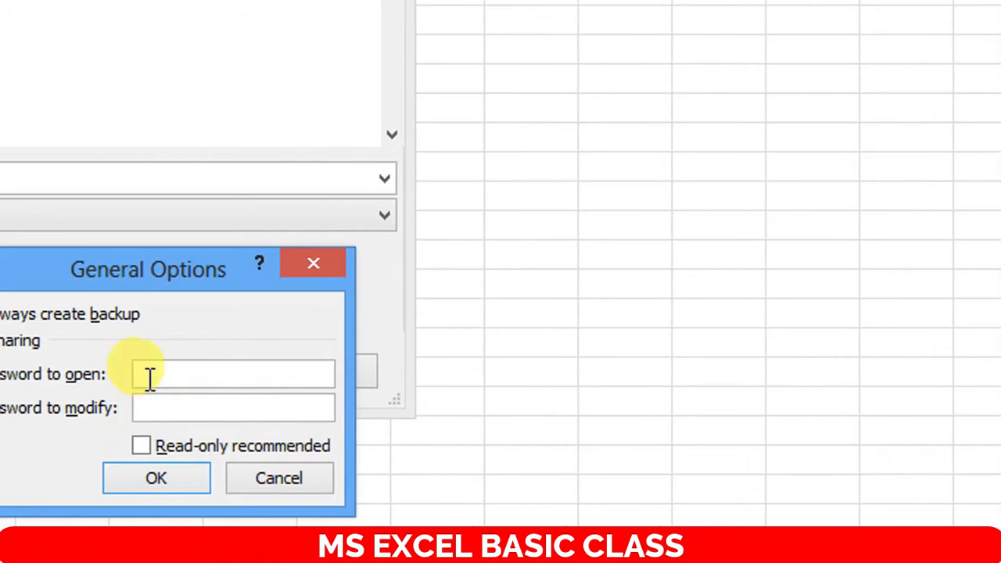
left_click(196, 380)
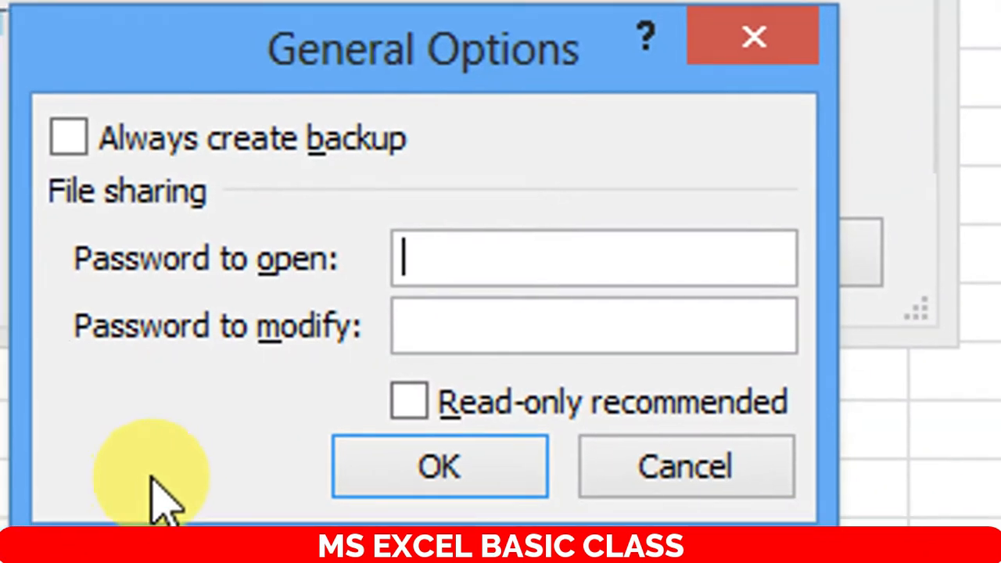
type("123")
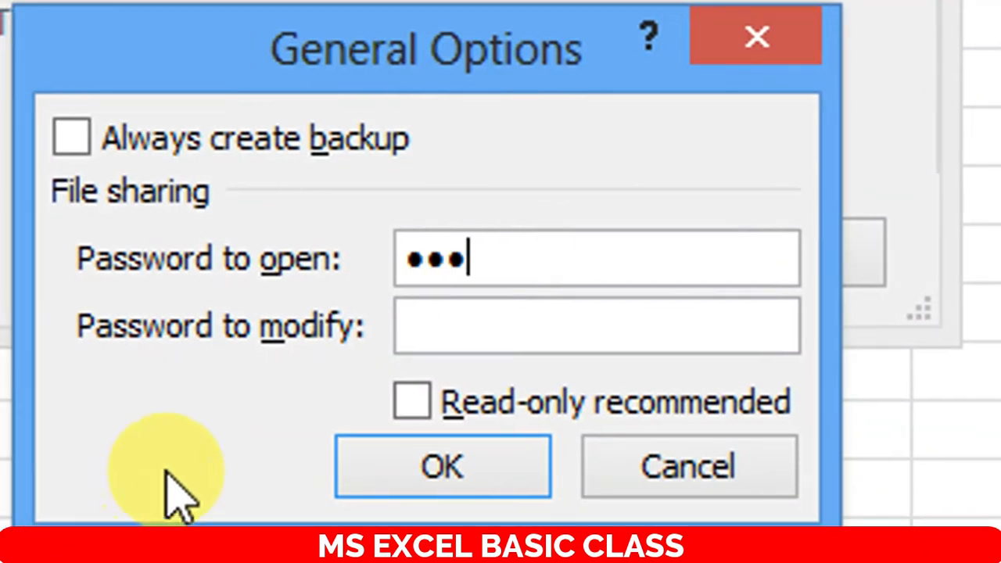
left_click(387, 473)
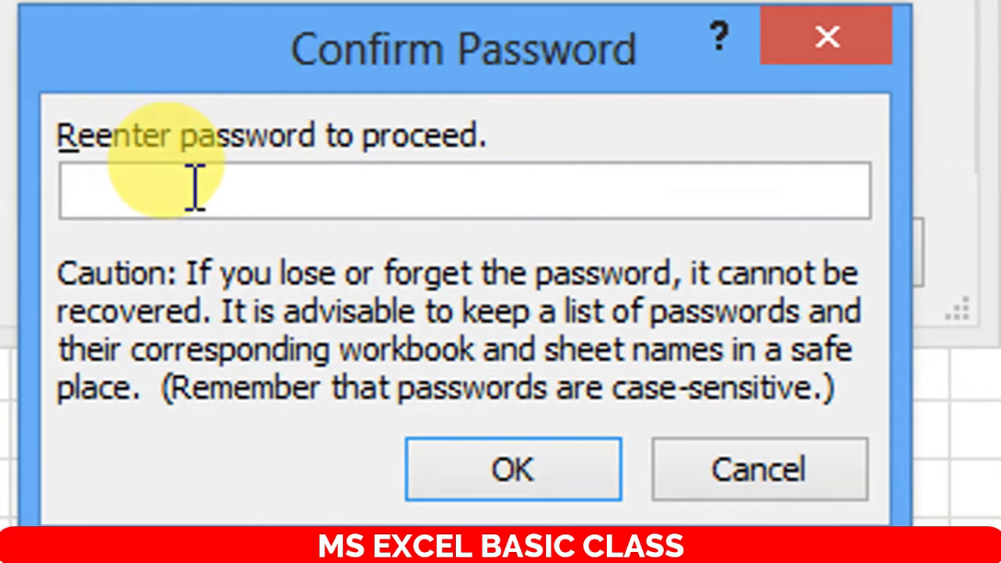
type("123")
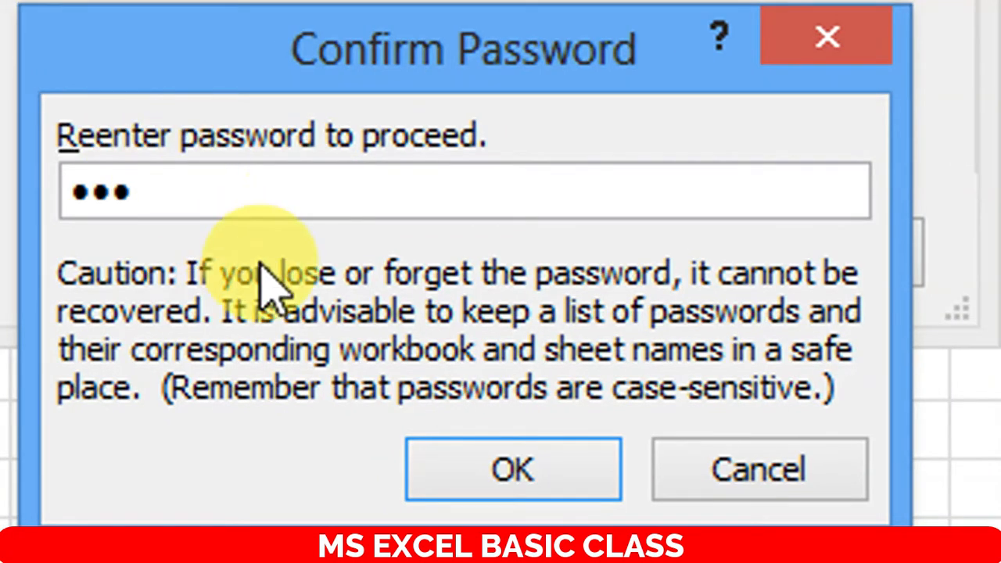
left_click(495, 469)
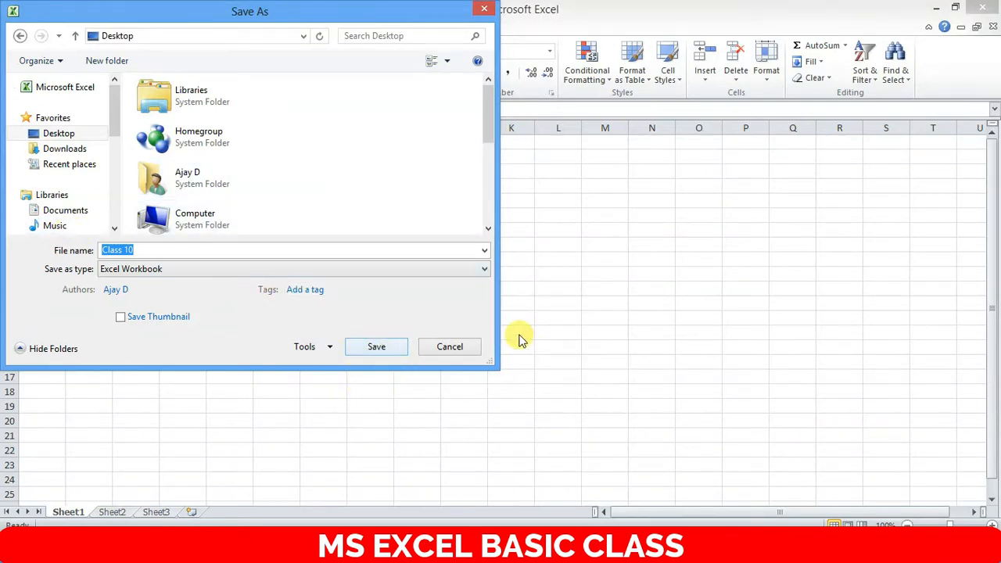
- Save Class 10 to the Desktop and close Excel
left_click(368, 348)
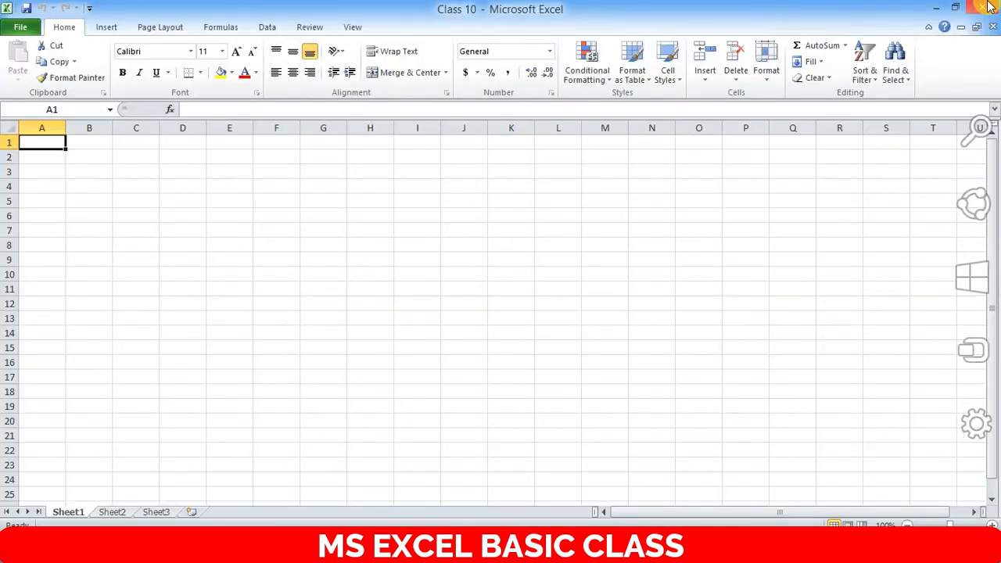
left_click(970, 9)
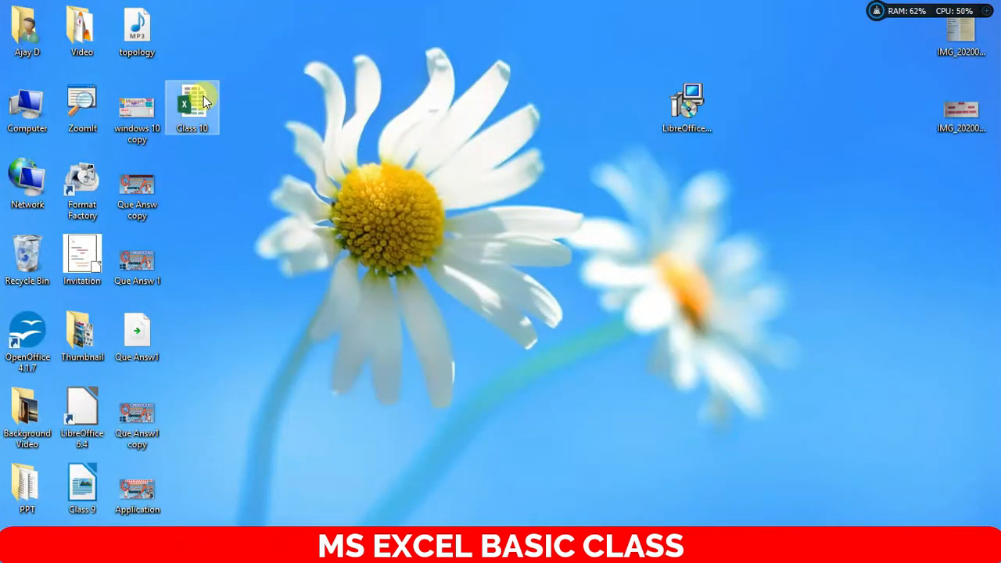
- Open Class 10's Properties, browse other programs, and keep Excel as the default
right_click(204, 96)
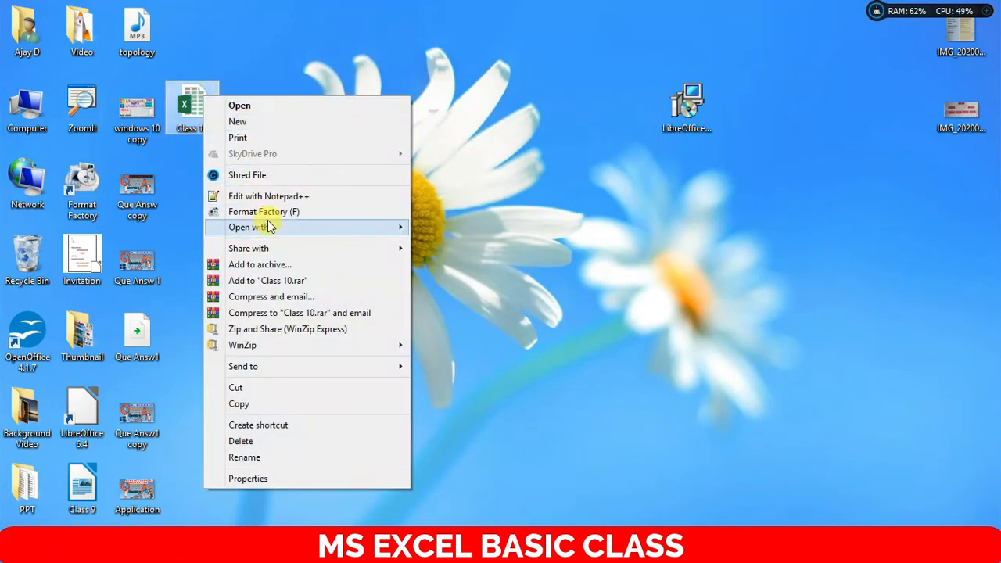
mouse_move(301, 227)
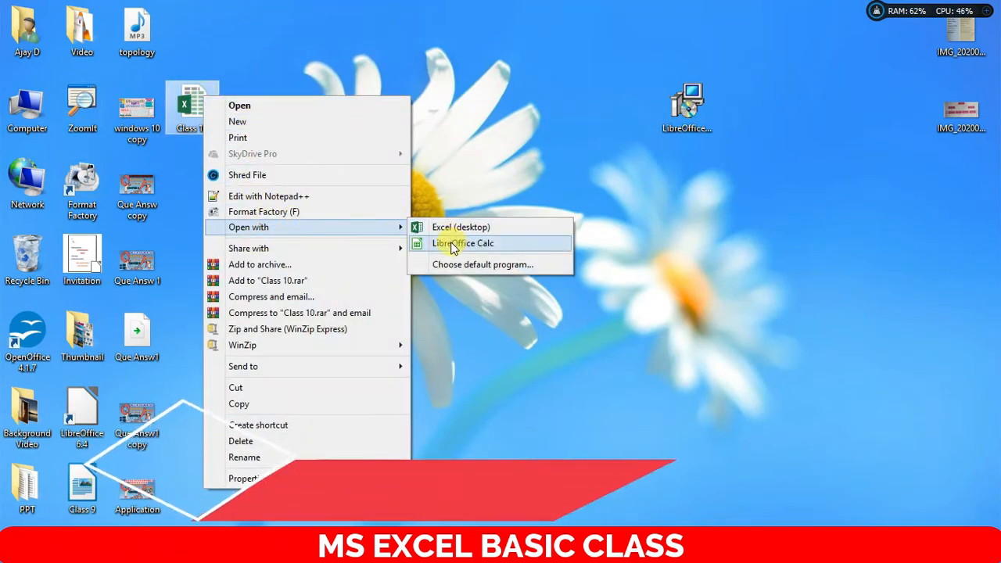
right_click(192, 107)
left_click(258, 486)
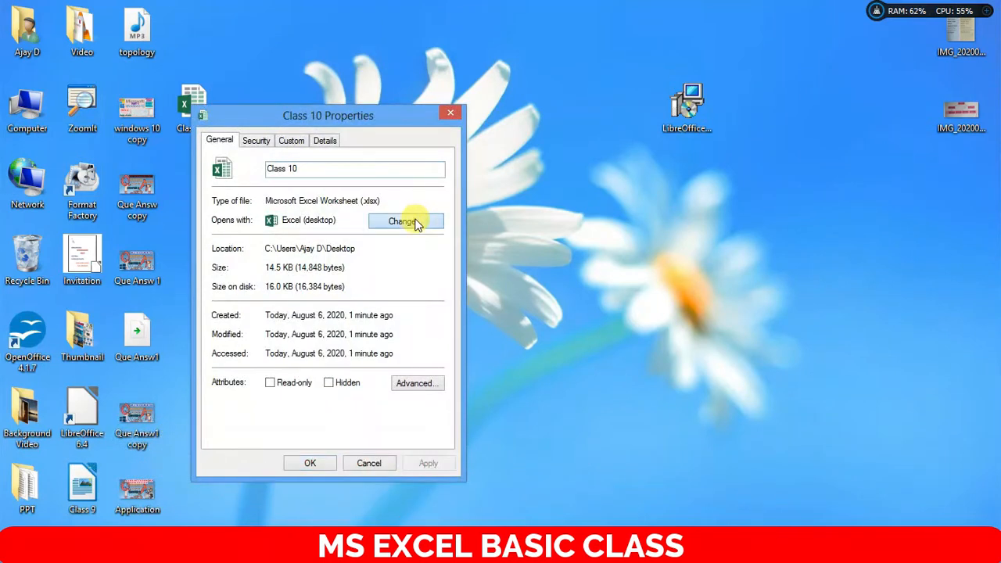
left_click(404, 221)
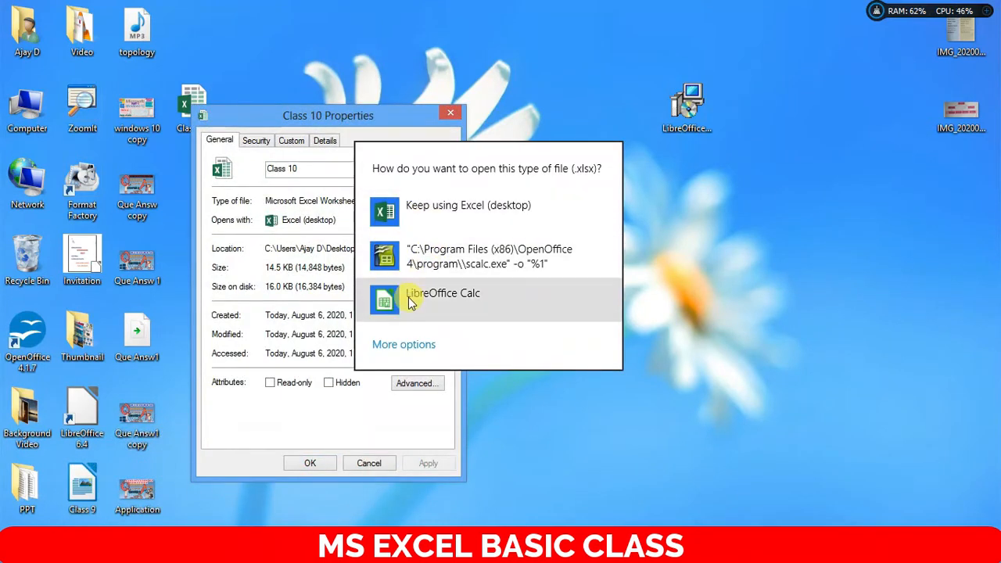
left_click(407, 344)
scroll(427, 364, "down", 10)
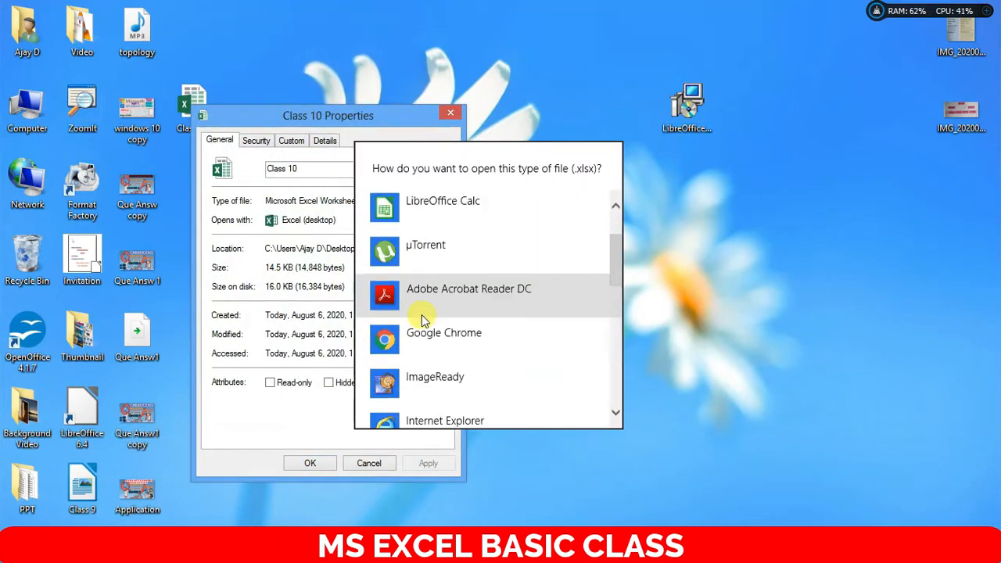
scroll(430, 320, "down", 1)
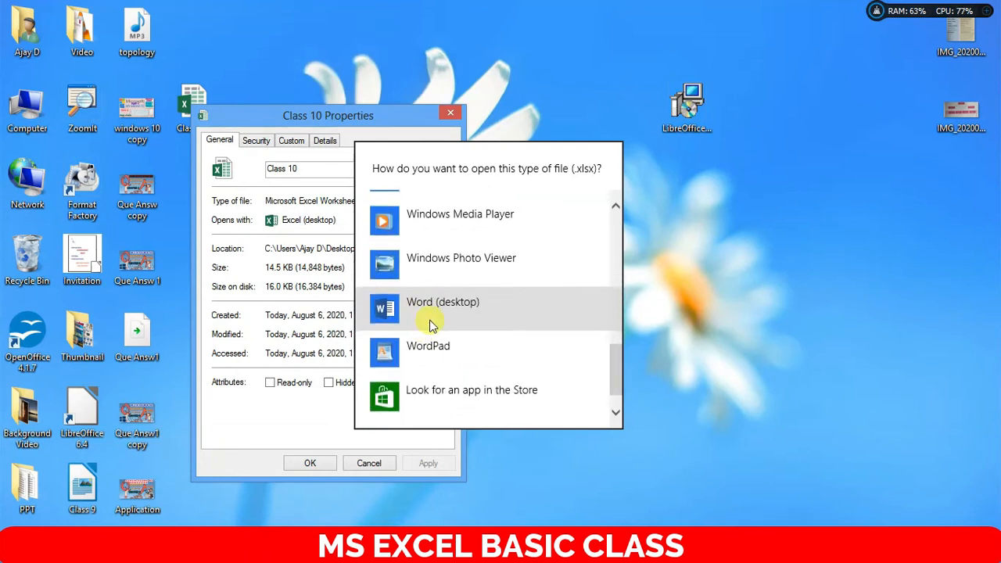
scroll(441, 292, "up", 3)
left_click(759, 262)
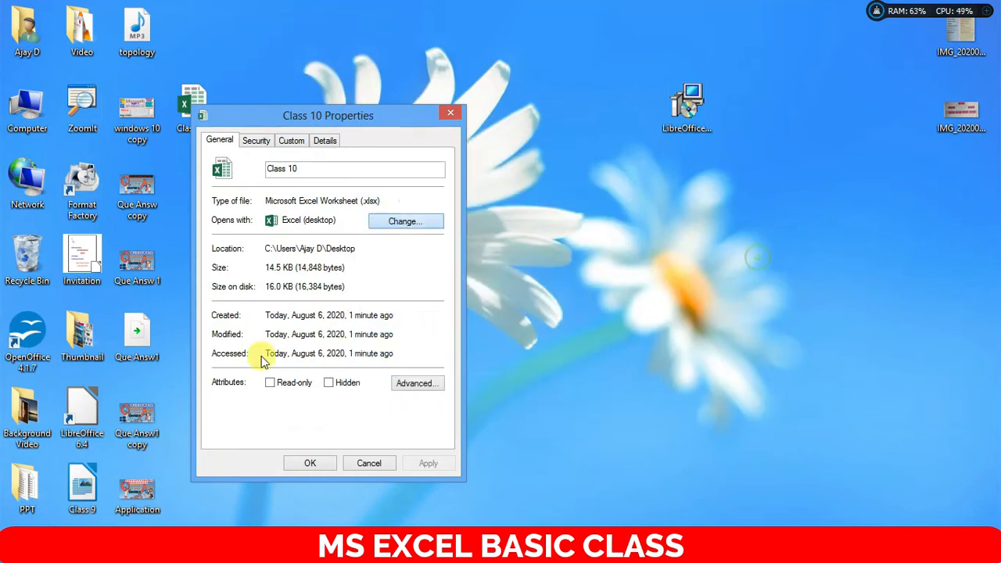
- Launch Microsoft Excel 2010 from the Start screen
left_click(11, 552)
scroll(368, 344, "down", 10)
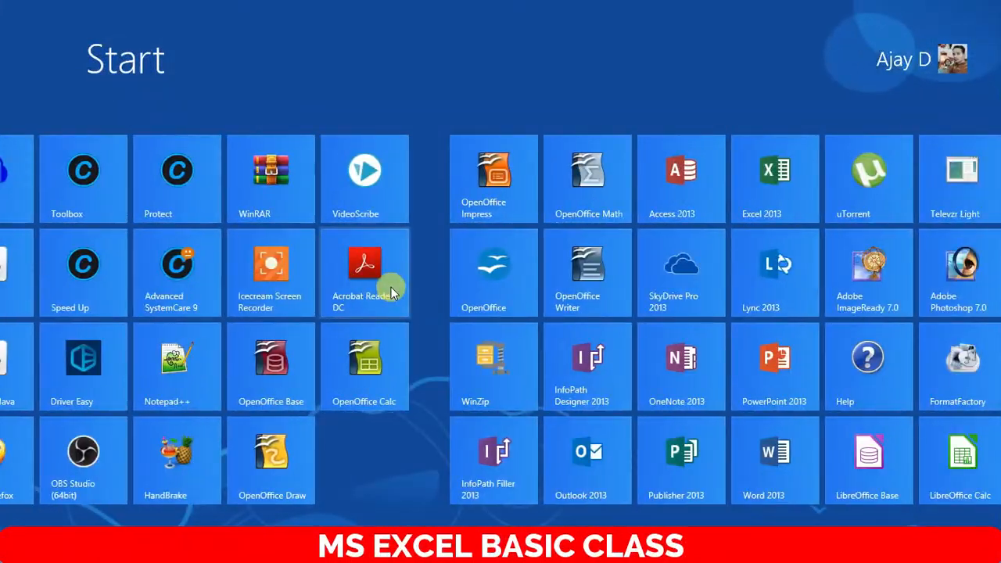
scroll(362, 304, "up", 5)
left_click(251, 179)
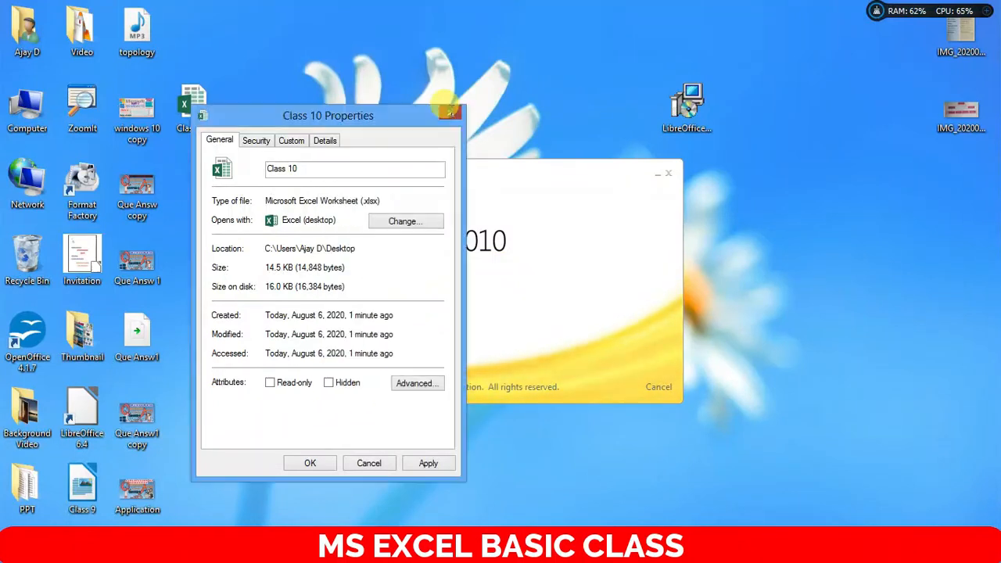
- Close the Properties dialog, then open Class 10 from Recent with its password
left_click(451, 112)
left_click(16, 28)
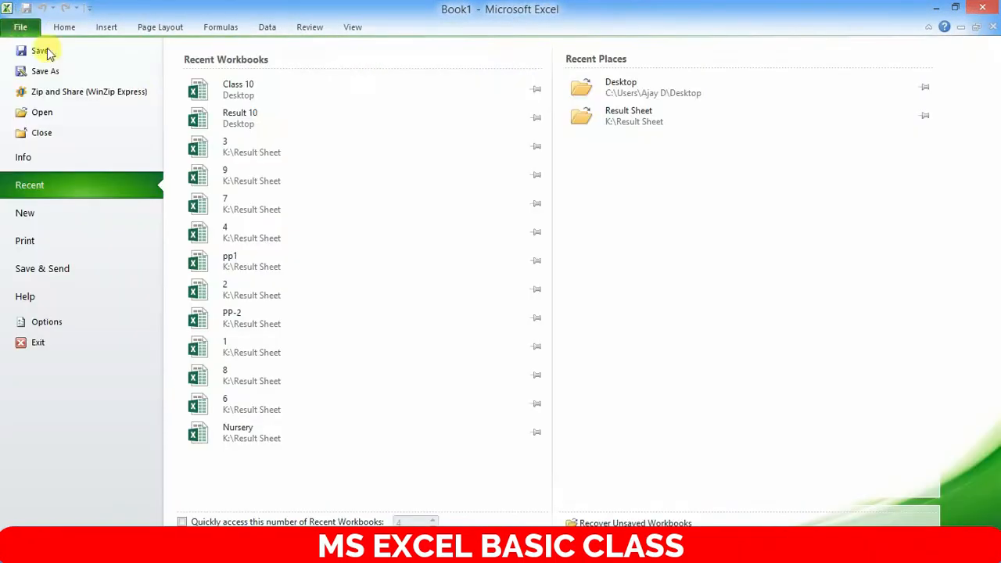
left_click(241, 91)
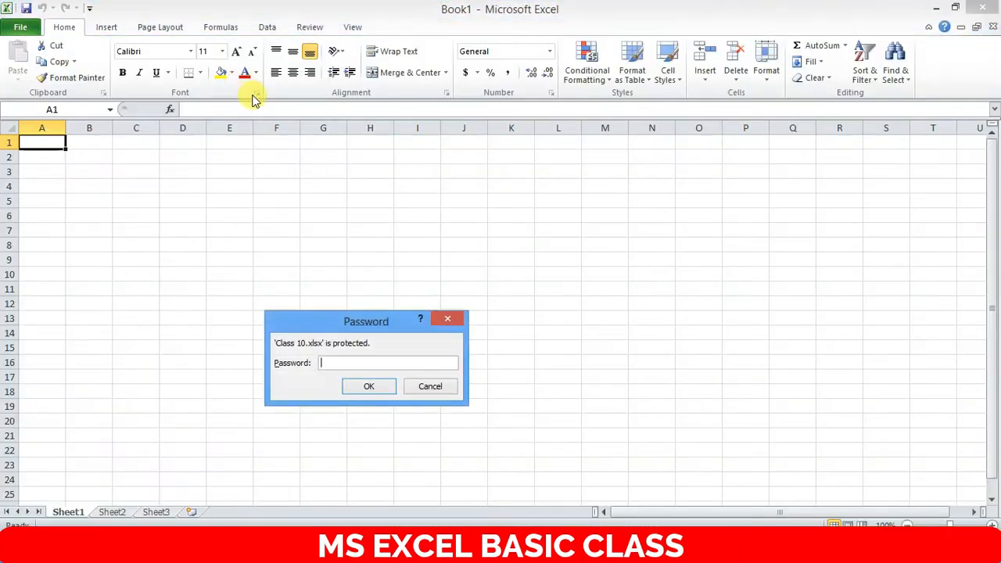
left_click_drag(374, 322, 513, 244)
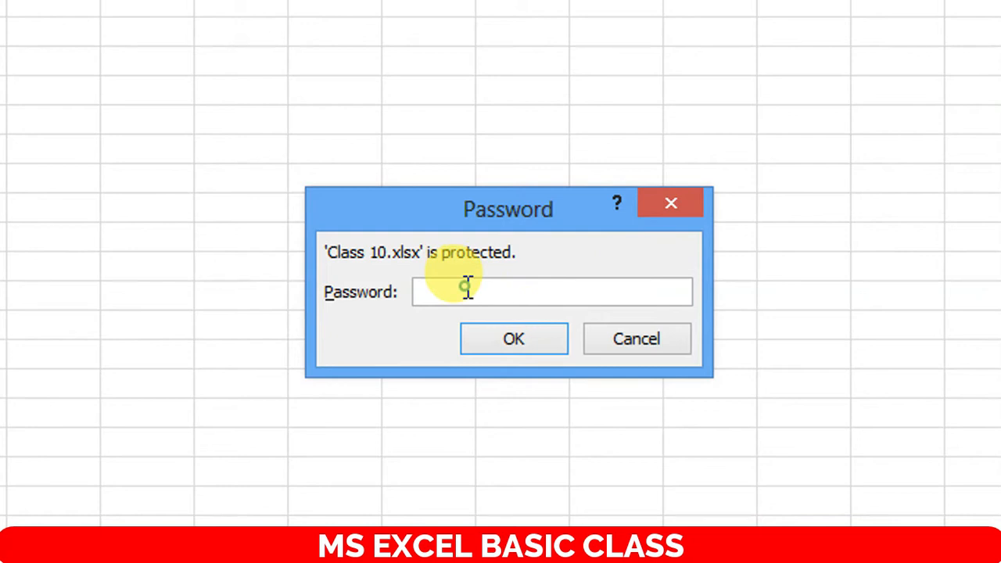
type("*")
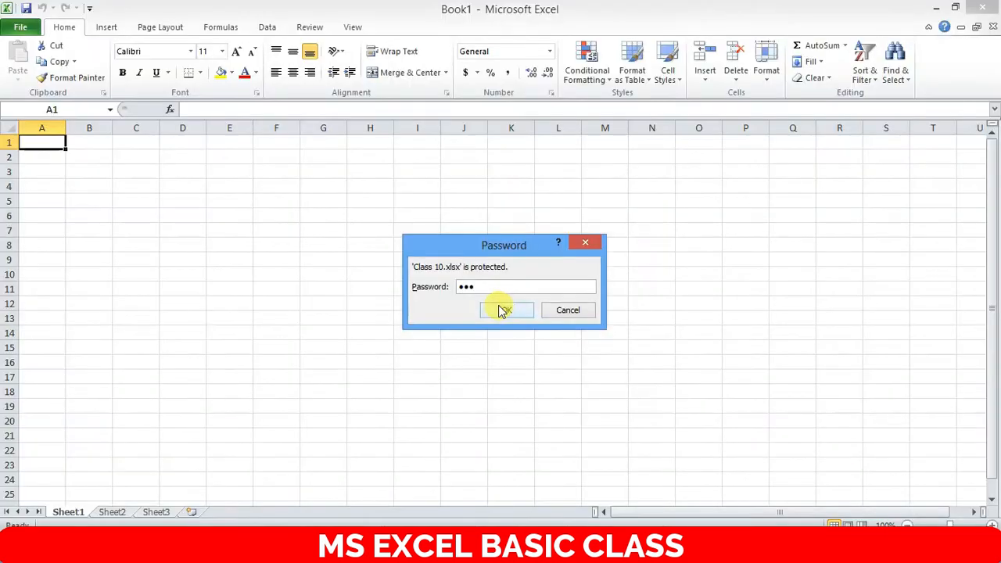
left_click(499, 331)
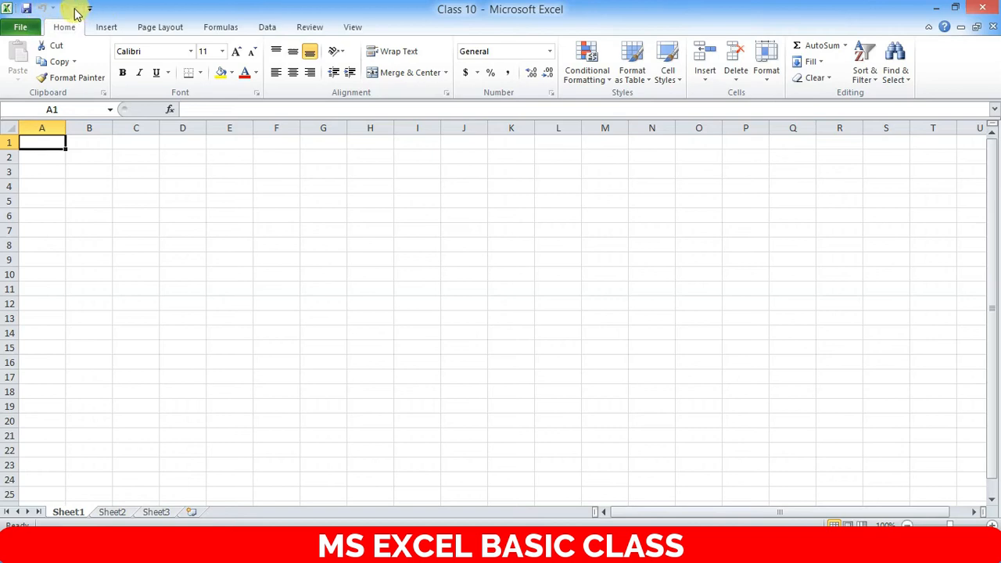
- Browse the File, Home, Insert, Page Layout, Formulas, Data, Review and View tabs
left_click(23, 28)
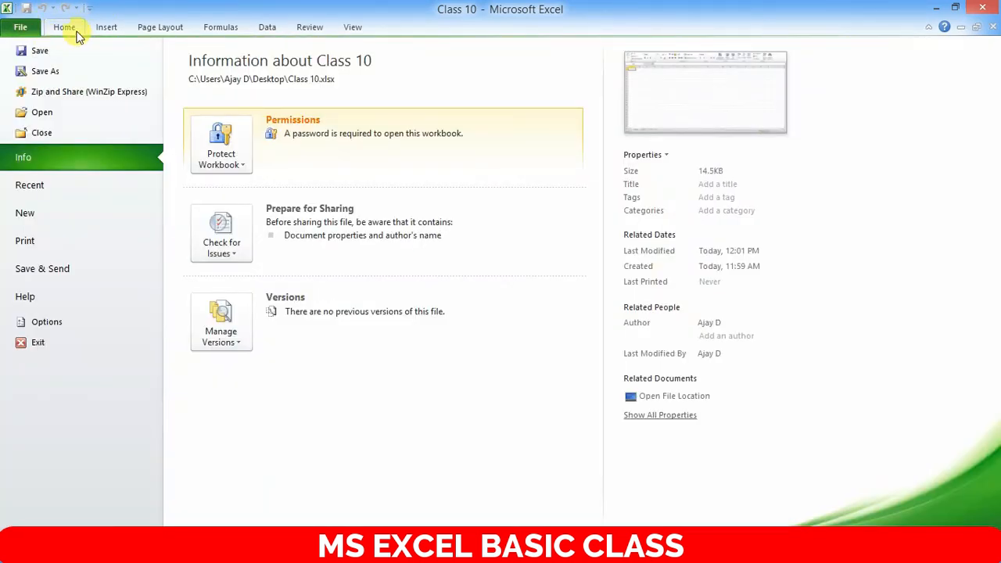
left_click(65, 29)
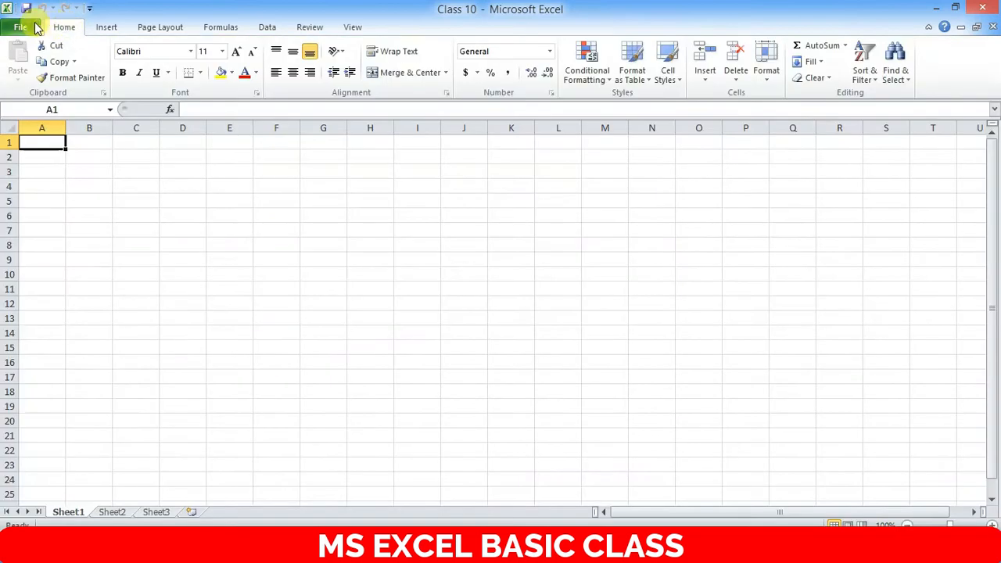
left_click(107, 27)
left_click(149, 28)
left_click(215, 27)
left_click(266, 26)
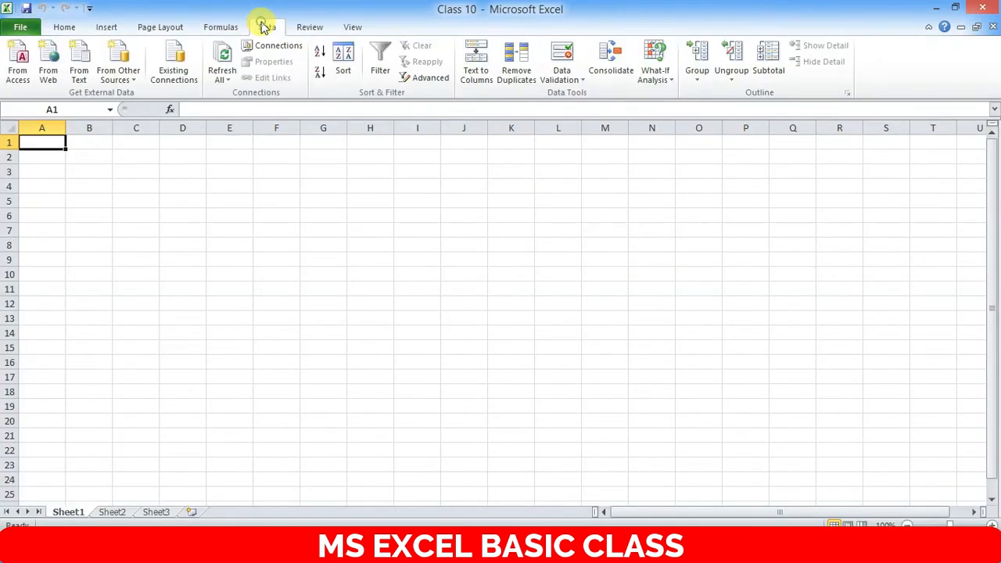
left_click(310, 30)
left_click(356, 28)
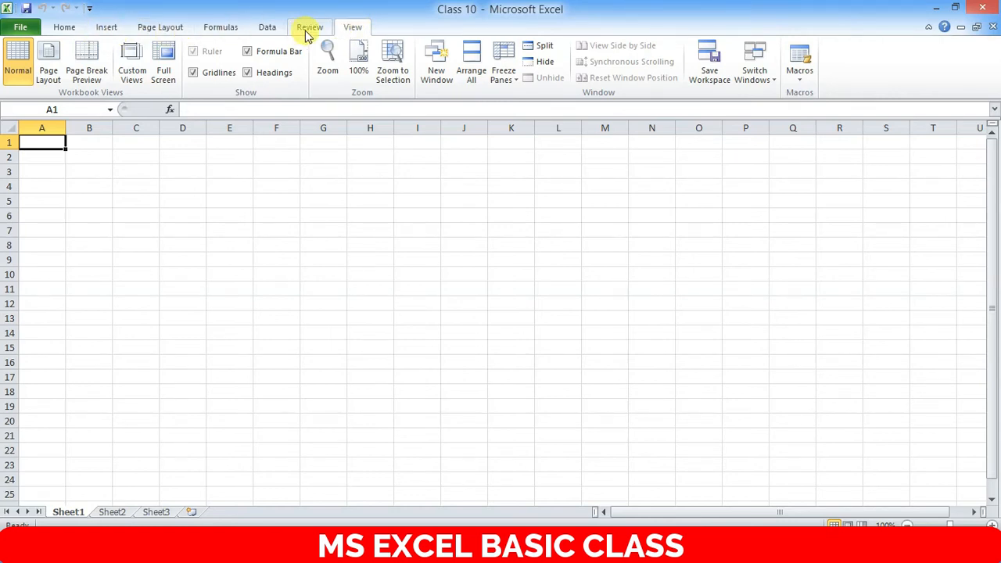
left_click(35, 25)
left_click(21, 30)
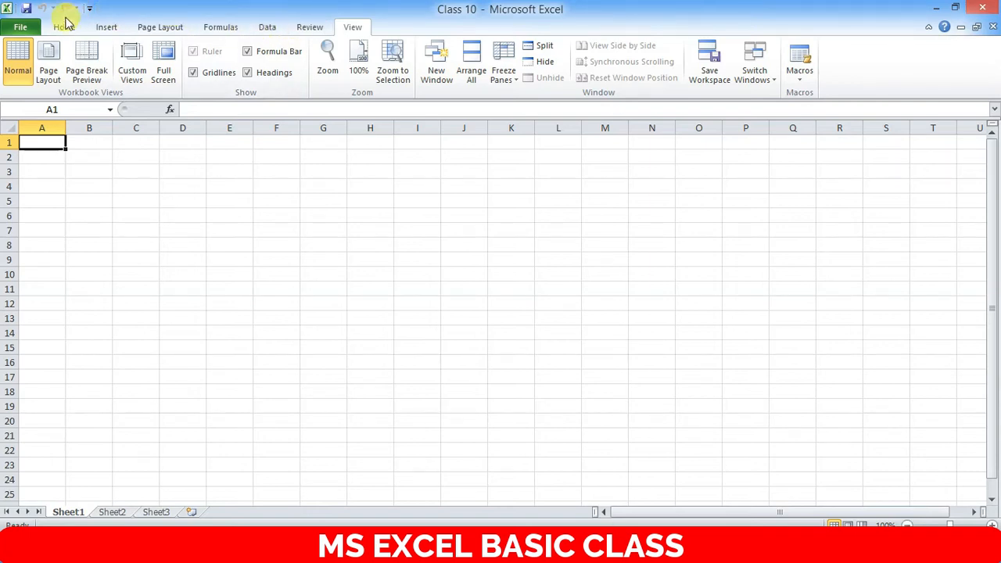
- Make cell B2 bold from the Home tab
left_click(81, 154)
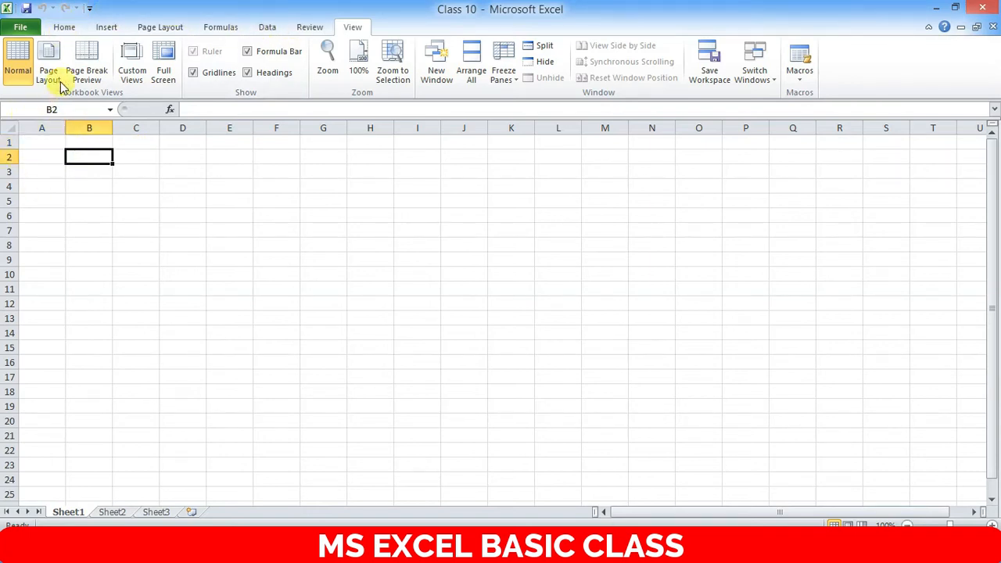
left_click(61, 30)
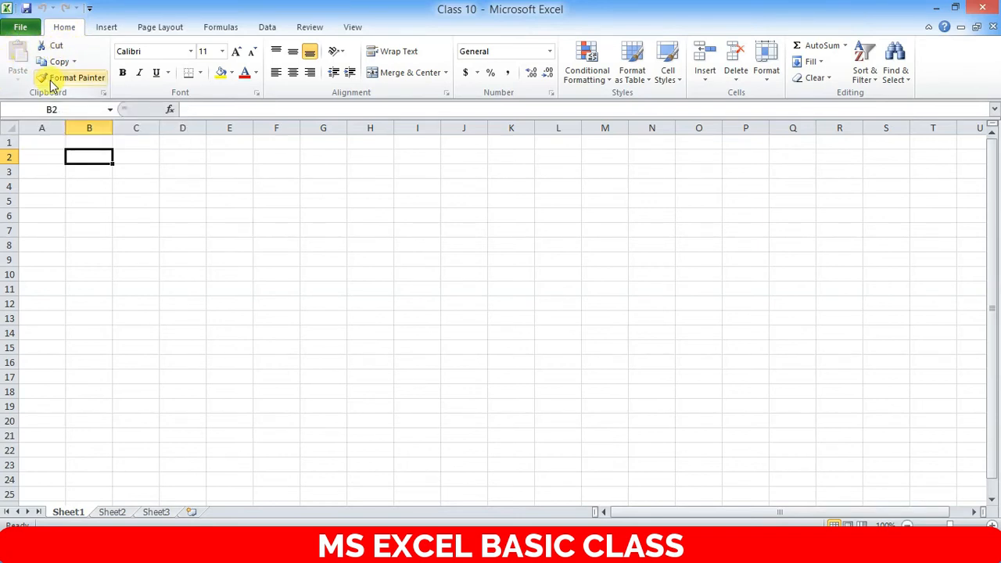
left_click(124, 72)
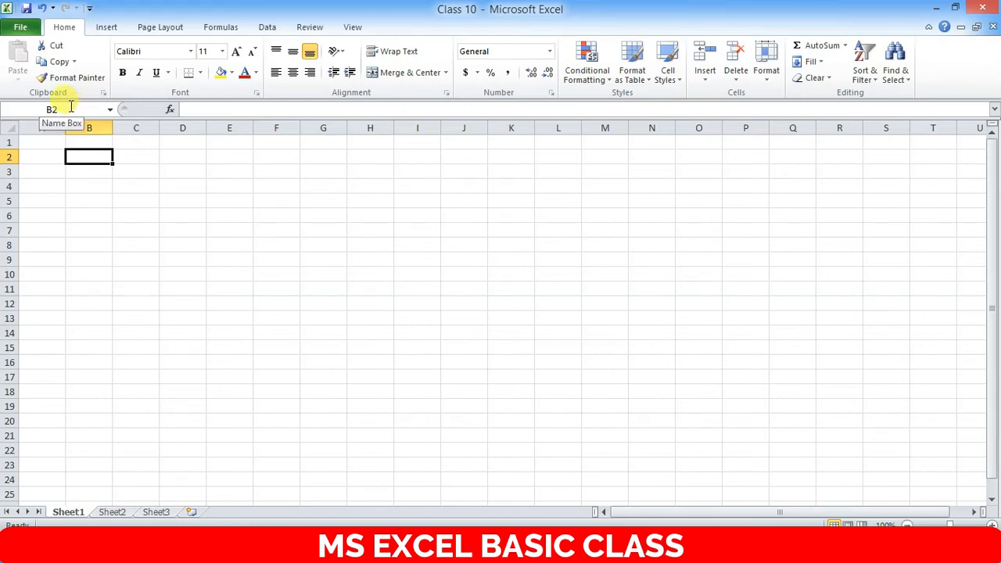
- Select individual cells A1, A3, B3, A2, B2, C8, D2 and A2
left_click(40, 142)
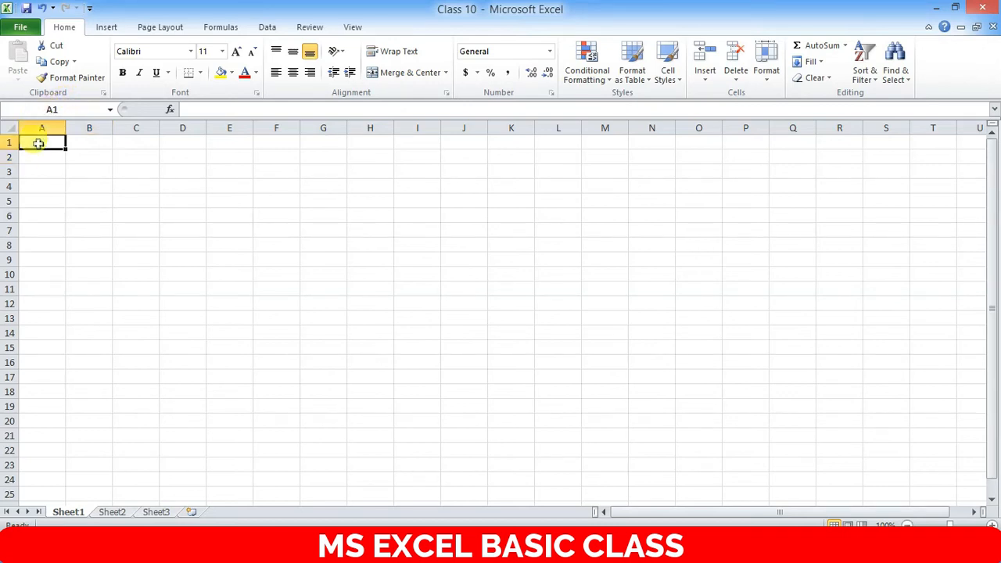
left_click(50, 166)
left_click(94, 166)
left_click(40, 156)
left_click(110, 159)
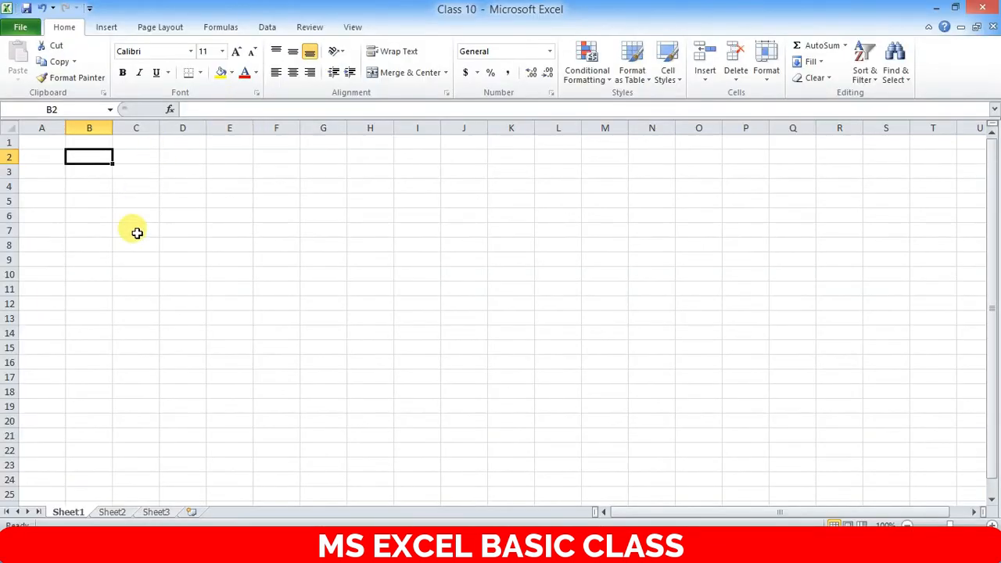
left_click(252, 364)
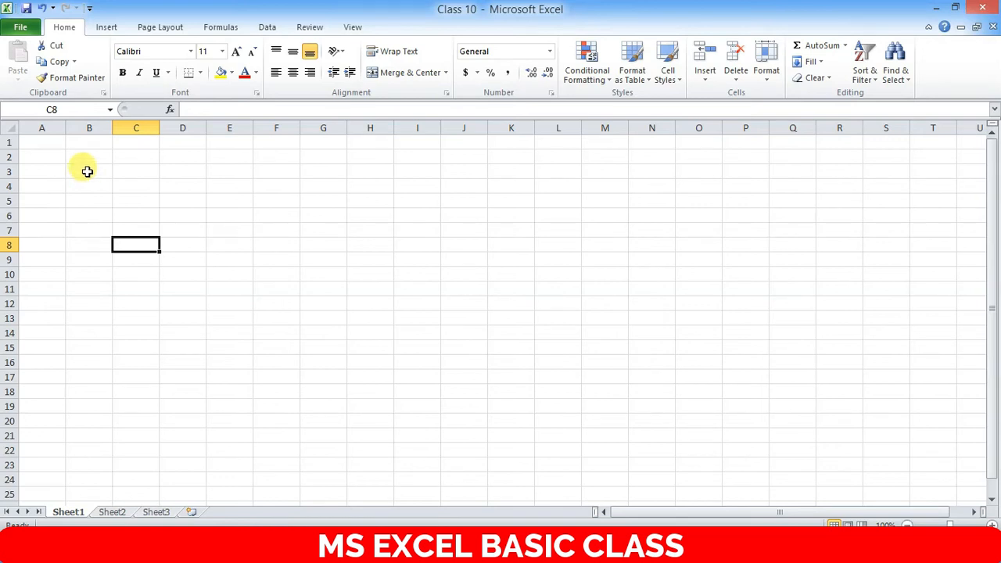
left_click(192, 158)
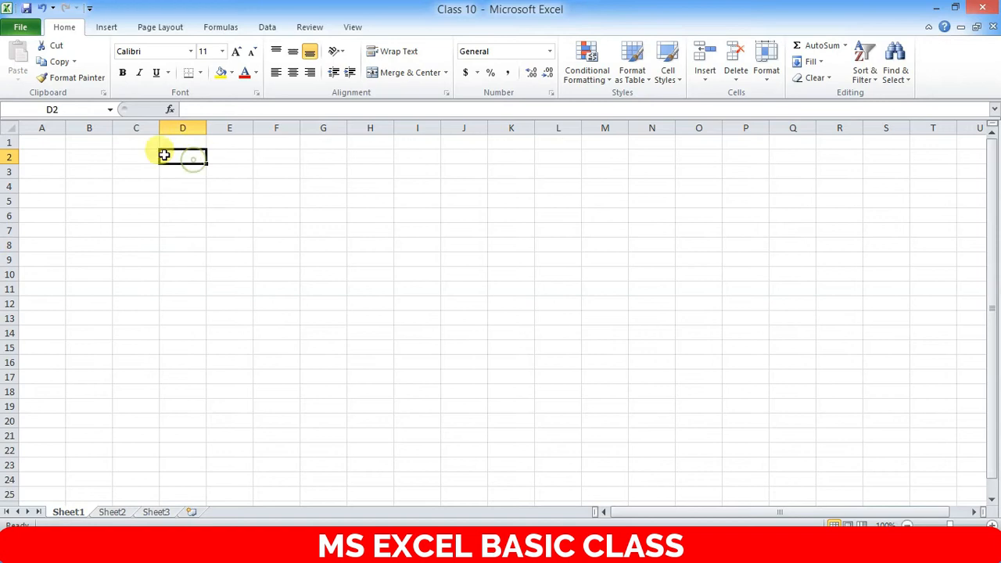
left_click(63, 151)
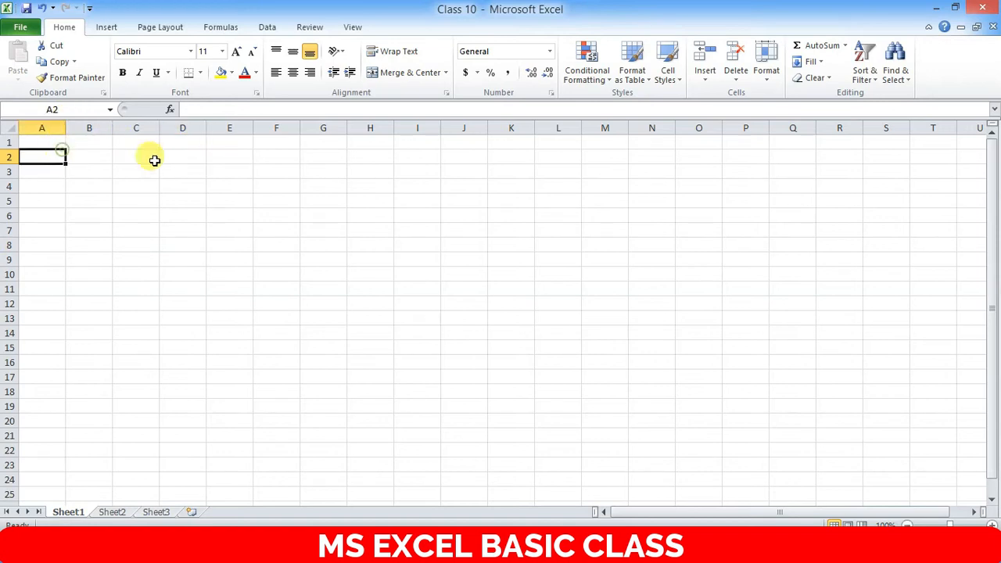
- Select columns A and B, then columns A–M, A–N and rows 1–57
left_click(46, 125)
left_click(163, 155)
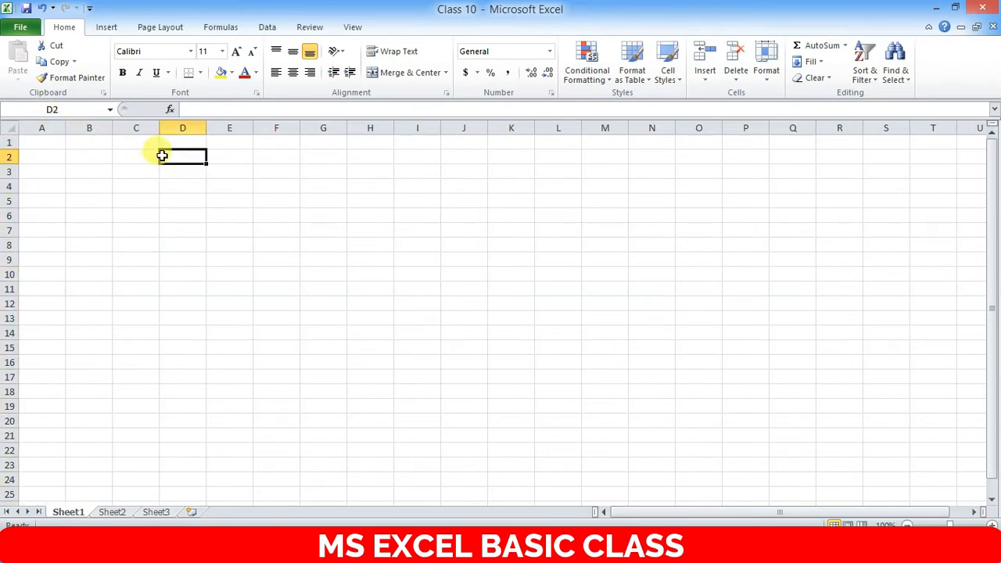
left_click(45, 126)
left_click(89, 126)
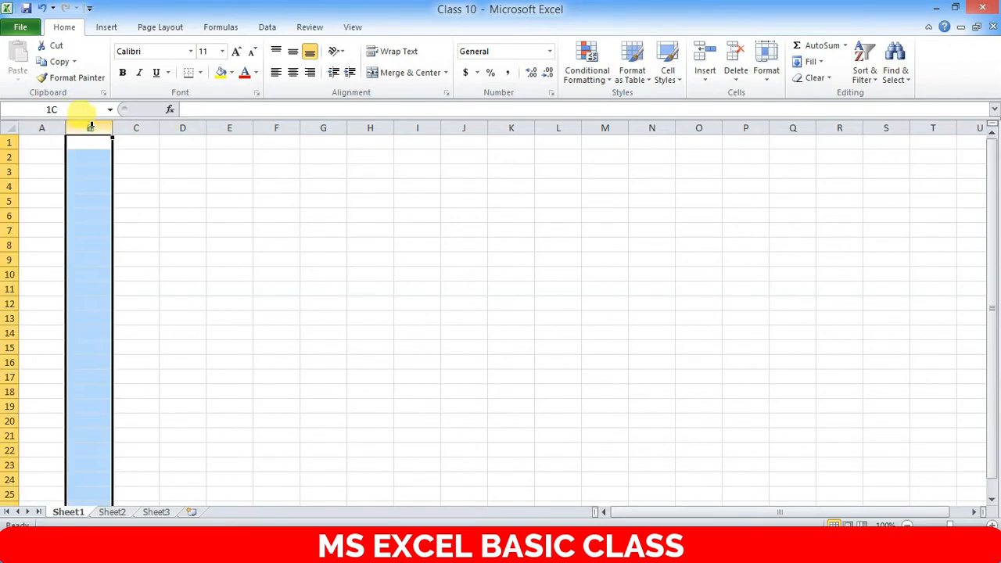
left_click_drag(41, 125, 618, 125)
left_click(482, 157)
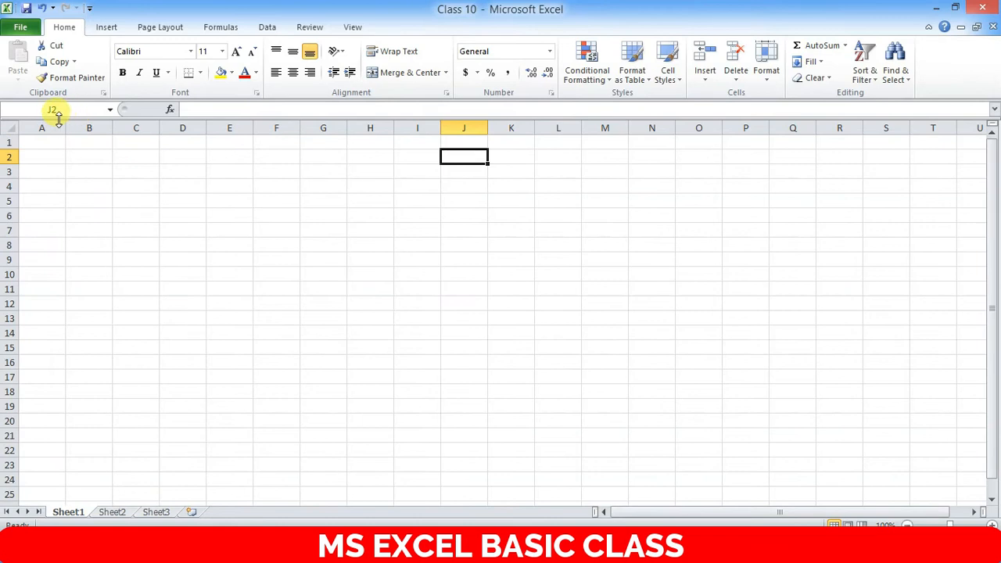
left_click_drag(41, 128, 665, 120)
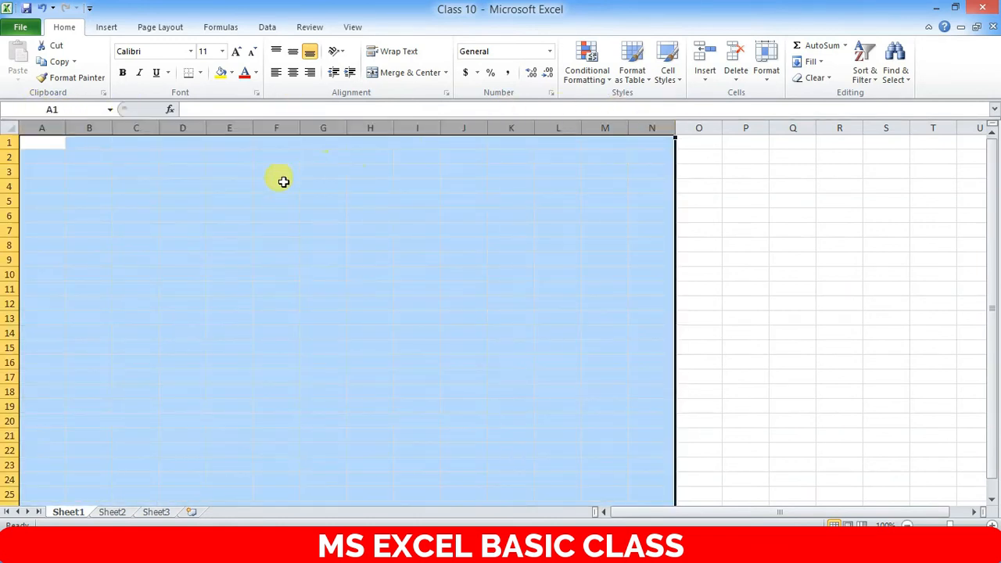
left_click_drag(8, 143, 9, 487)
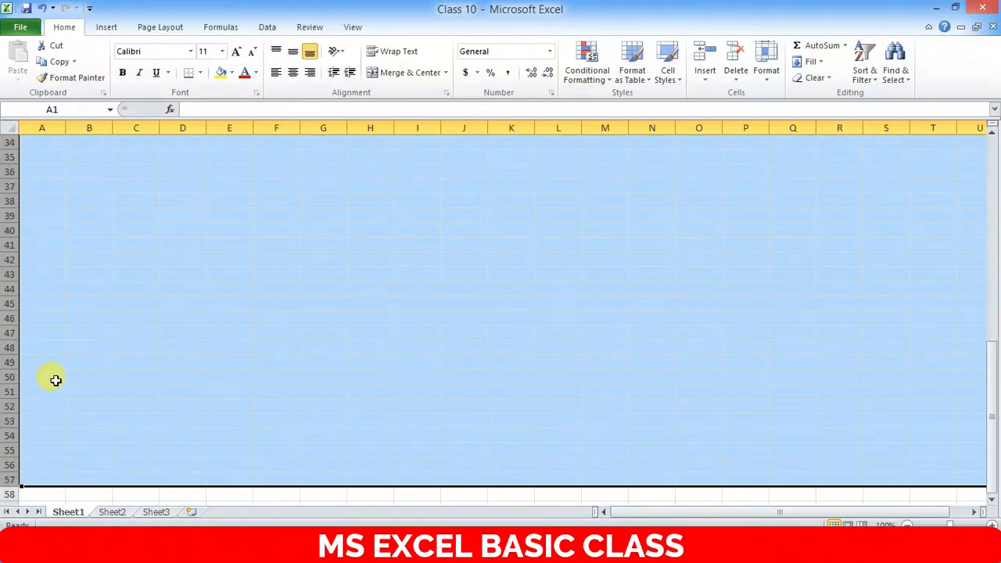
scroll(56, 372, "up", 11)
left_click(47, 144)
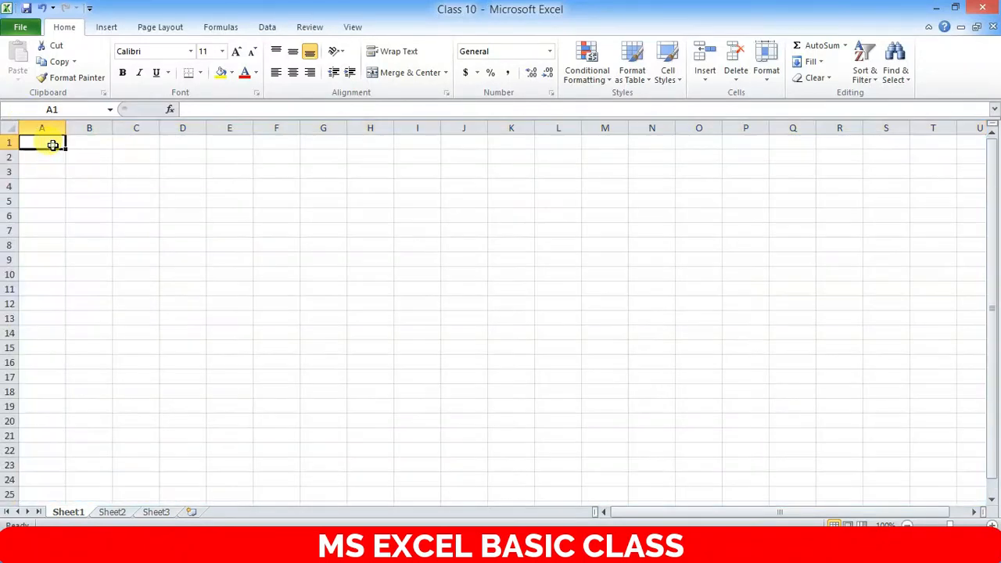
- Select whole columns A, B, C, D and F one at a time
left_click(45, 125)
left_click_drag(89, 126, 91, 127)
left_click(41, 128)
left_click(89, 127)
left_click(135, 127)
left_click(173, 127)
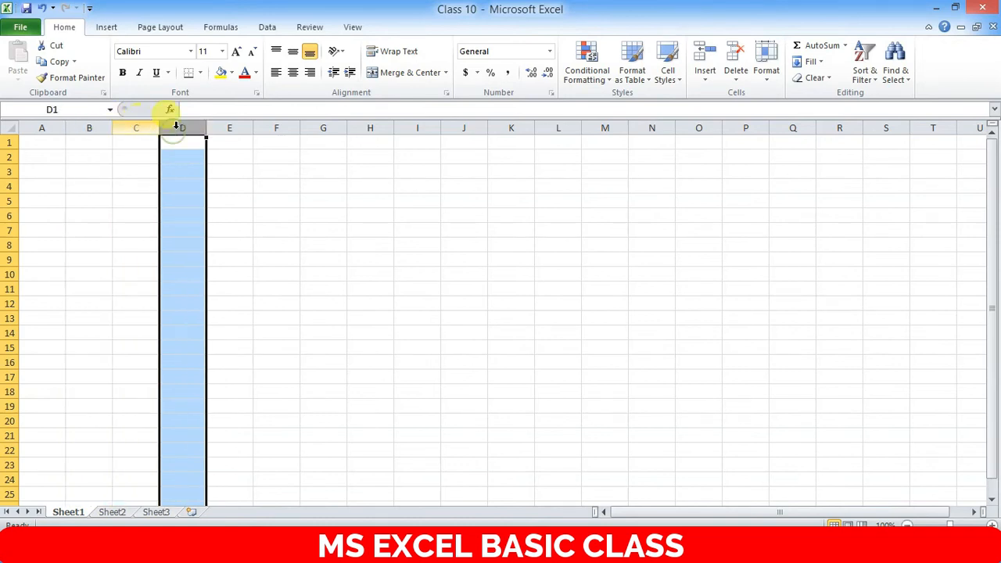
left_click(230, 128)
left_click(280, 128)
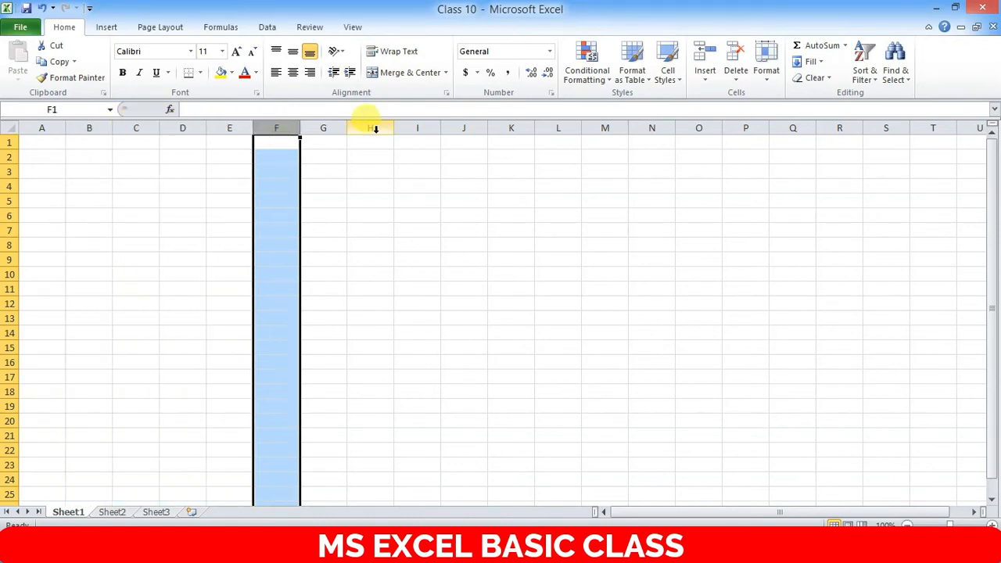
left_click(46, 127)
- Select row 2, column B and row 1, then cells B1, A3, B2 and B4
left_click(10, 157)
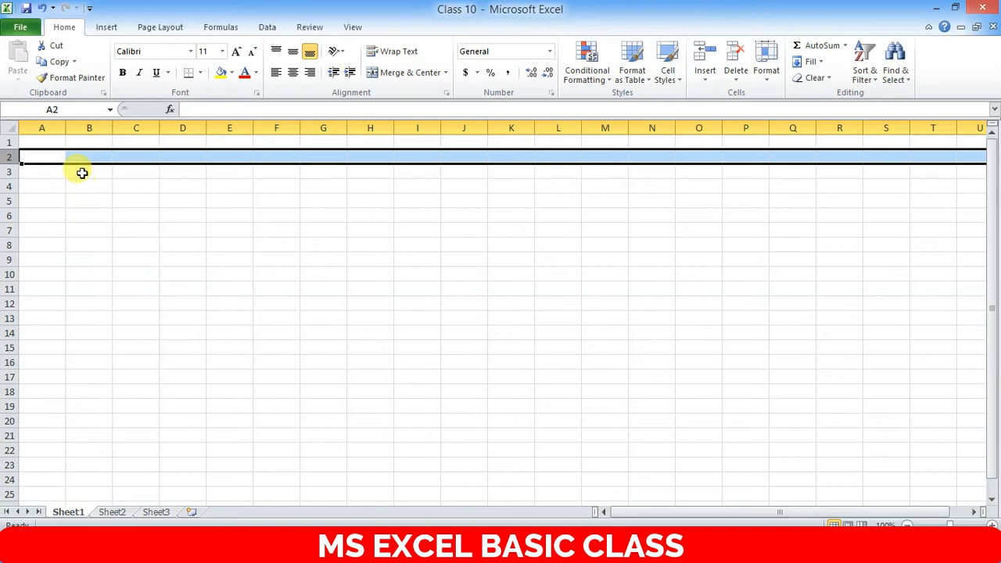
left_click(77, 127)
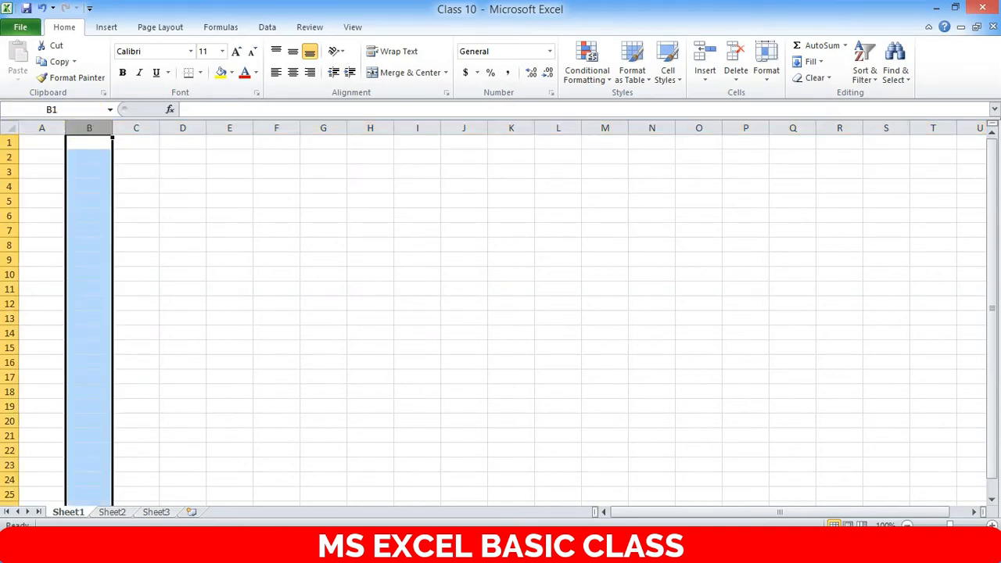
left_click(10, 142)
left_click(96, 138)
left_click(60, 174)
left_click(91, 159)
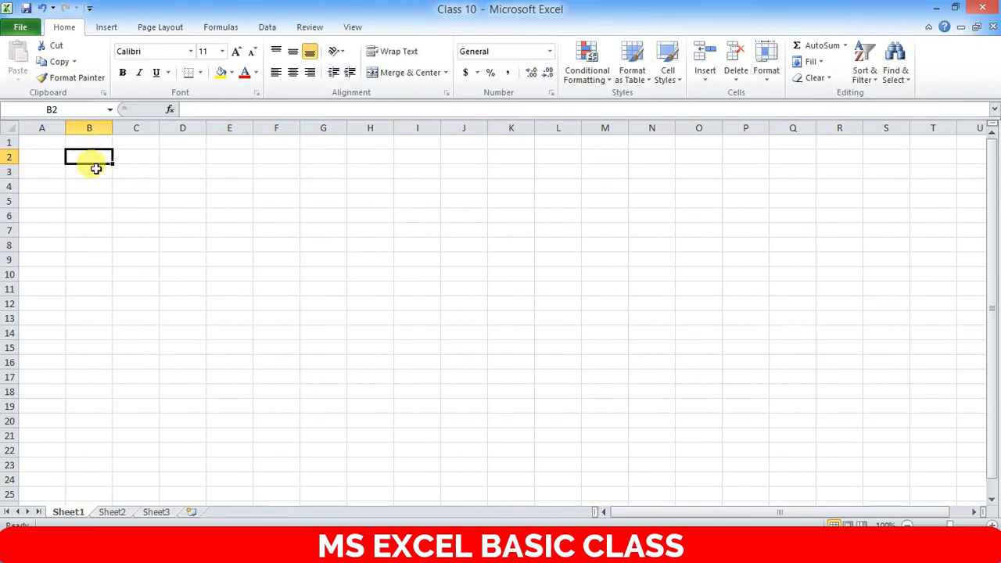
left_click(105, 183)
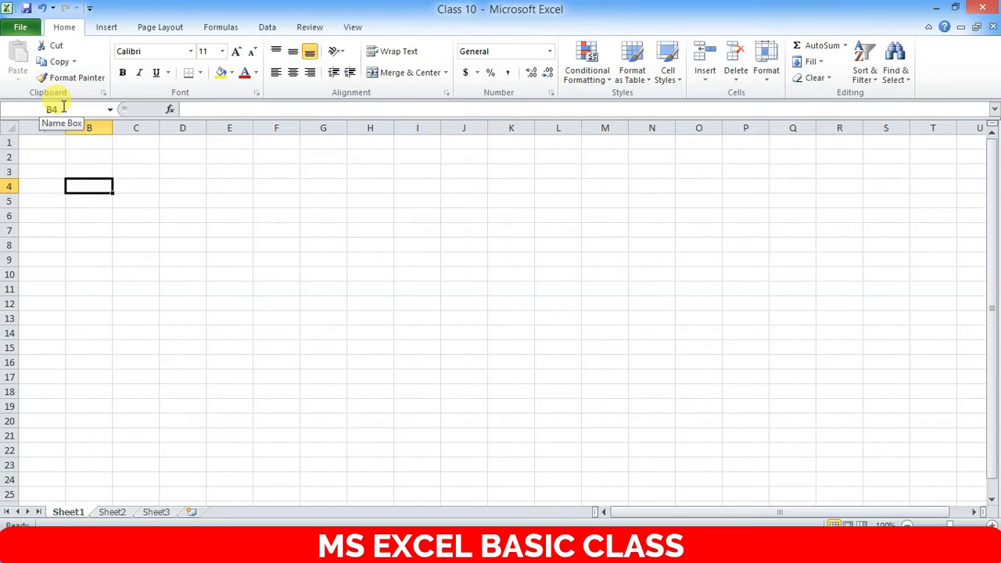
left_click(102, 155)
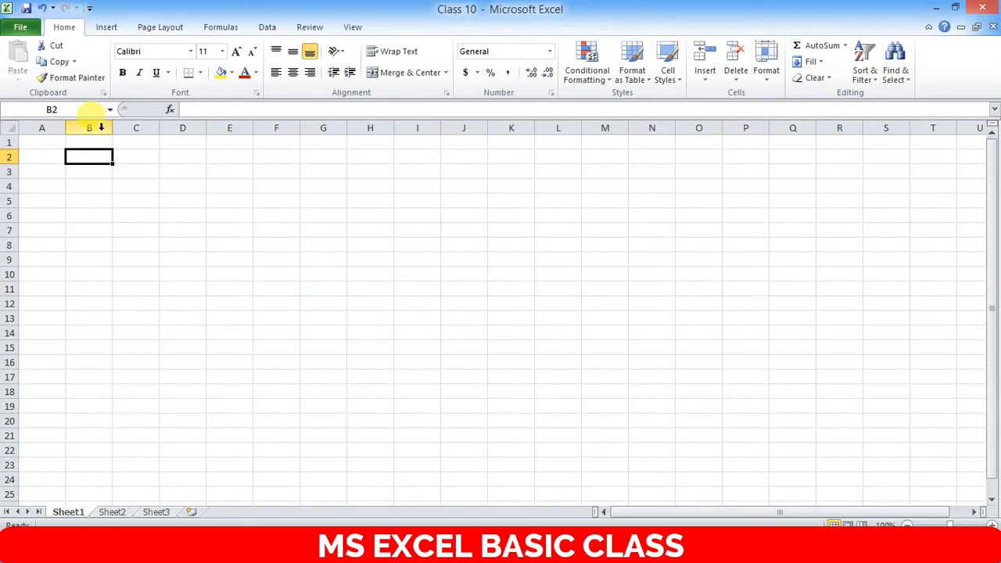
left_click(100, 126)
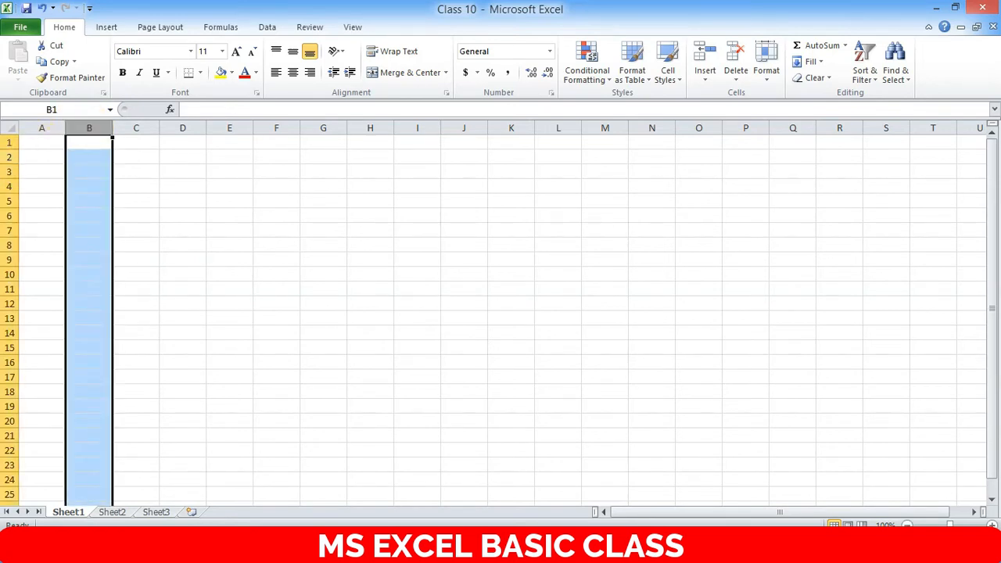
left_click(9, 157)
left_click(94, 127)
left_click(28, 172)
left_click(82, 171)
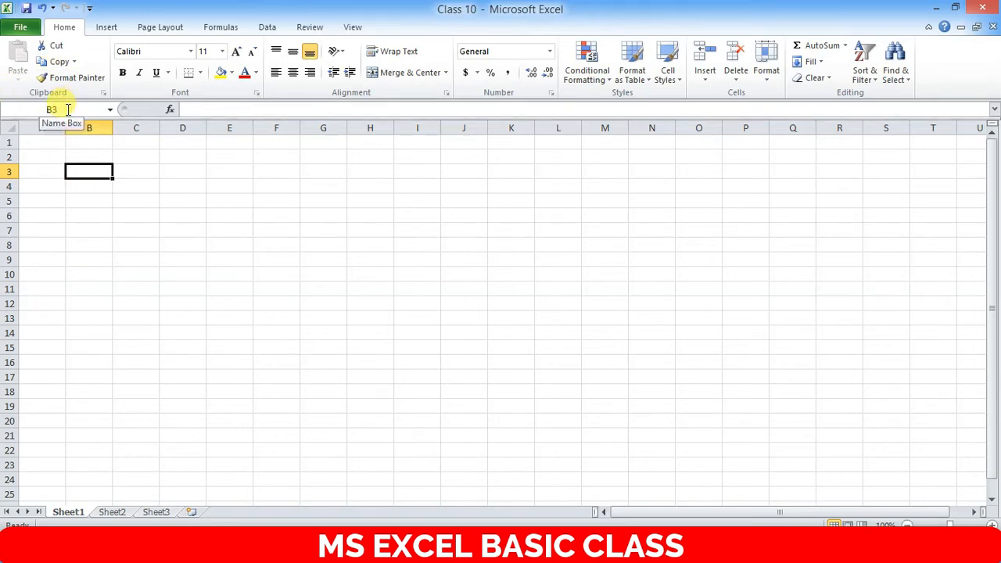
left_click(118, 172)
left_click(71, 172)
left_click(132, 172)
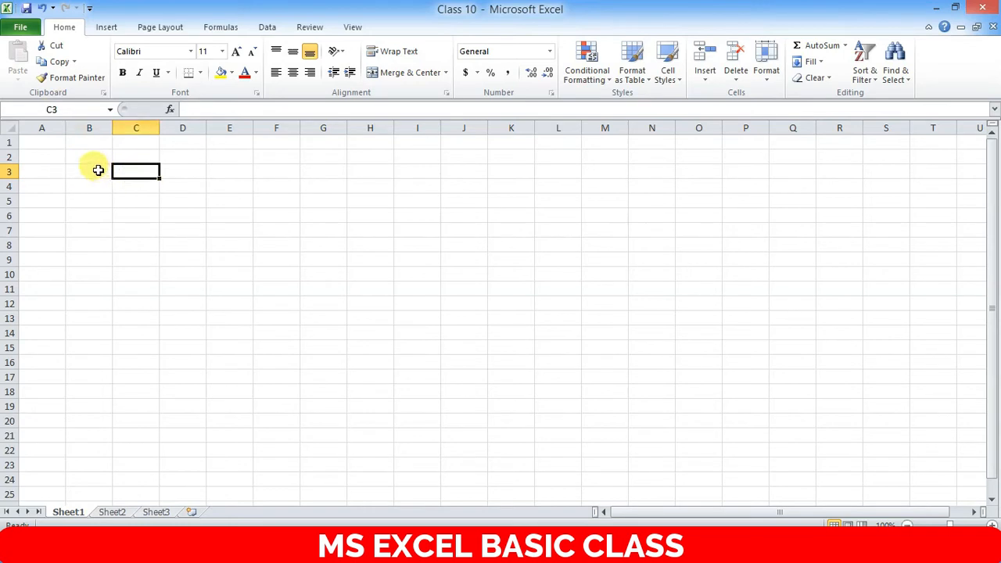
left_click(96, 169)
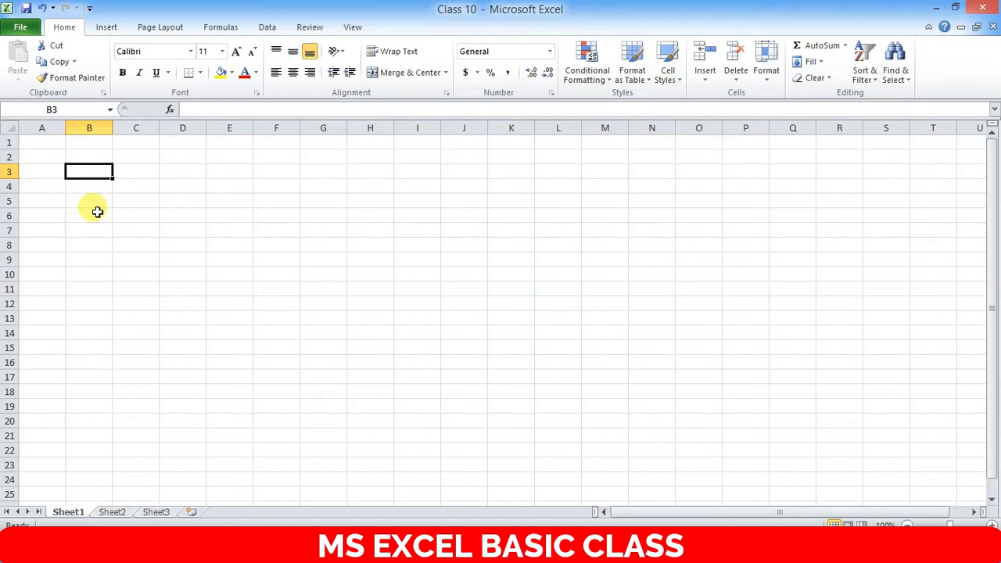
left_click(183, 204)
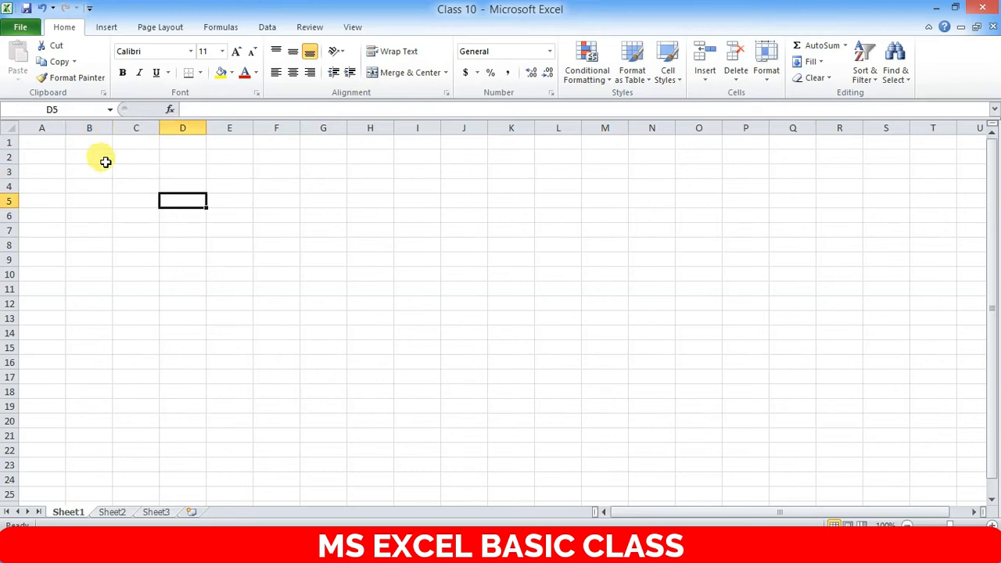
left_click(155, 187)
left_click(210, 190)
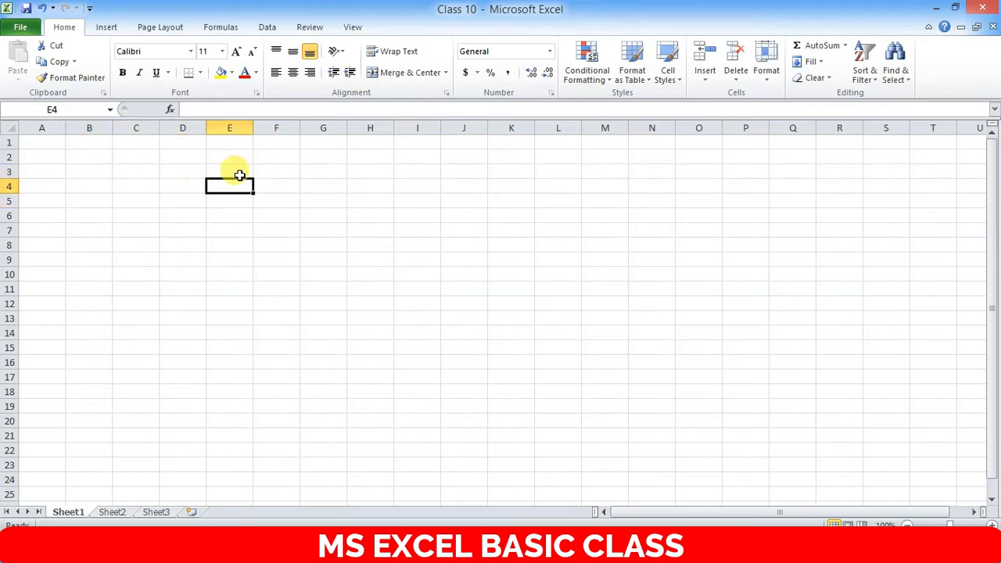
left_click(209, 219)
left_click(180, 204)
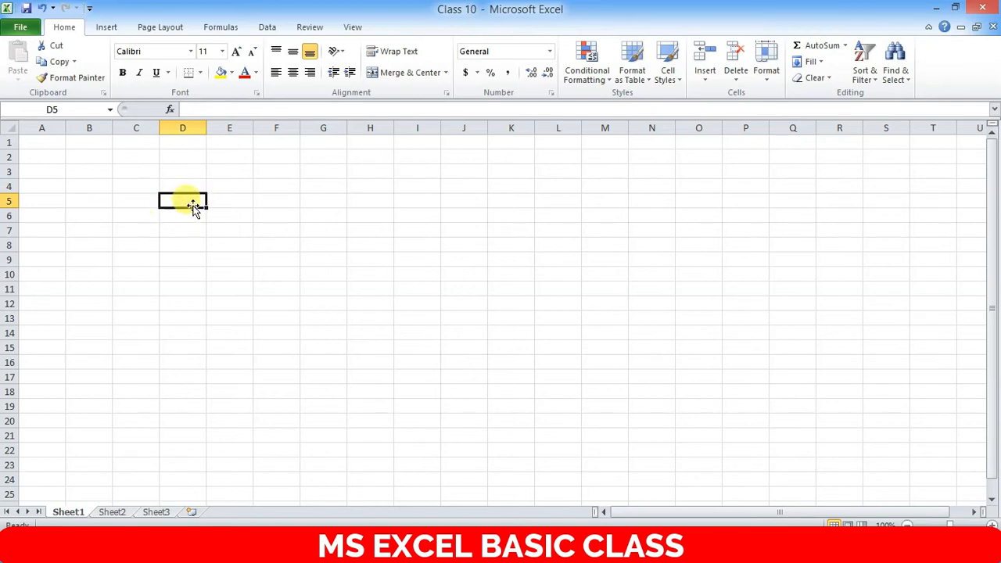
- Zoom the sheet to about 310% and select cell D4
scroll(190, 246, "up", 5)
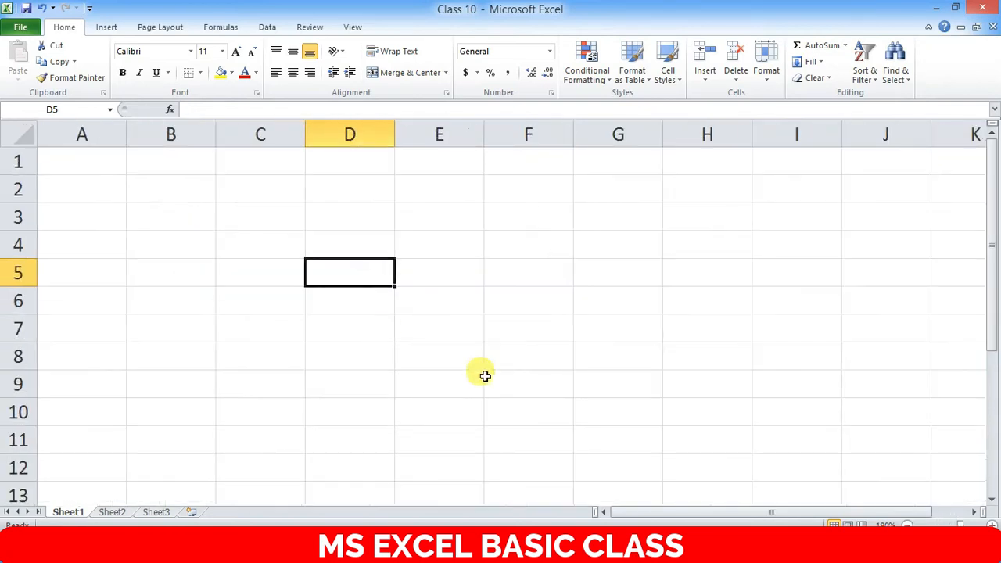
scroll(537, 384, "up", 5)
left_click(653, 349)
left_click(526, 337)
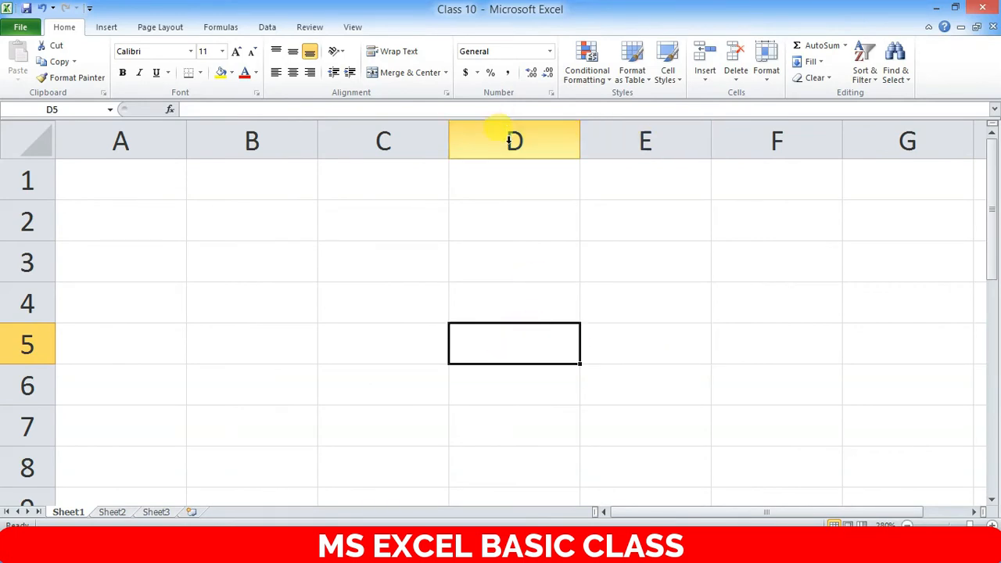
scroll(502, 348, "up", 1)
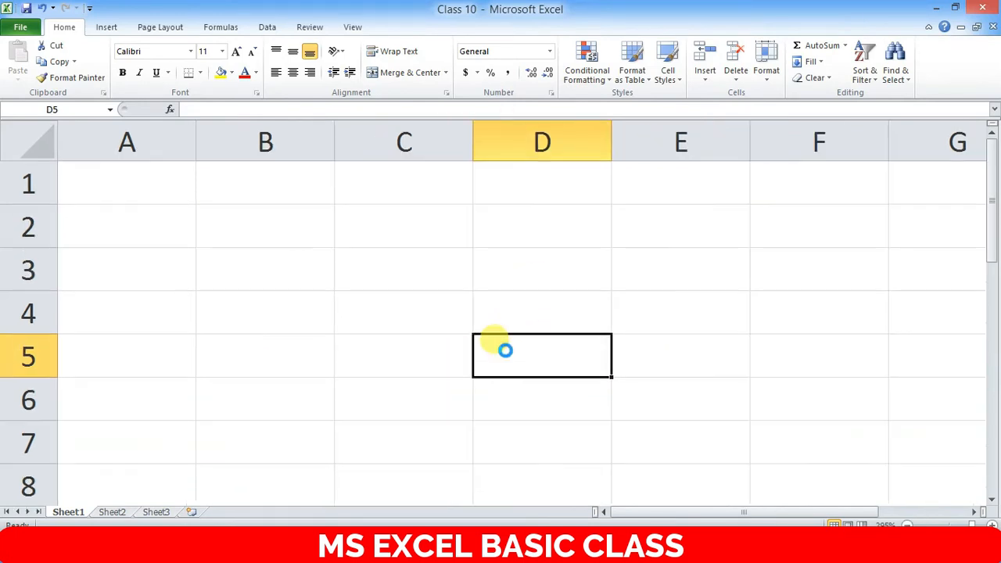
scroll(505, 351, "up", 1)
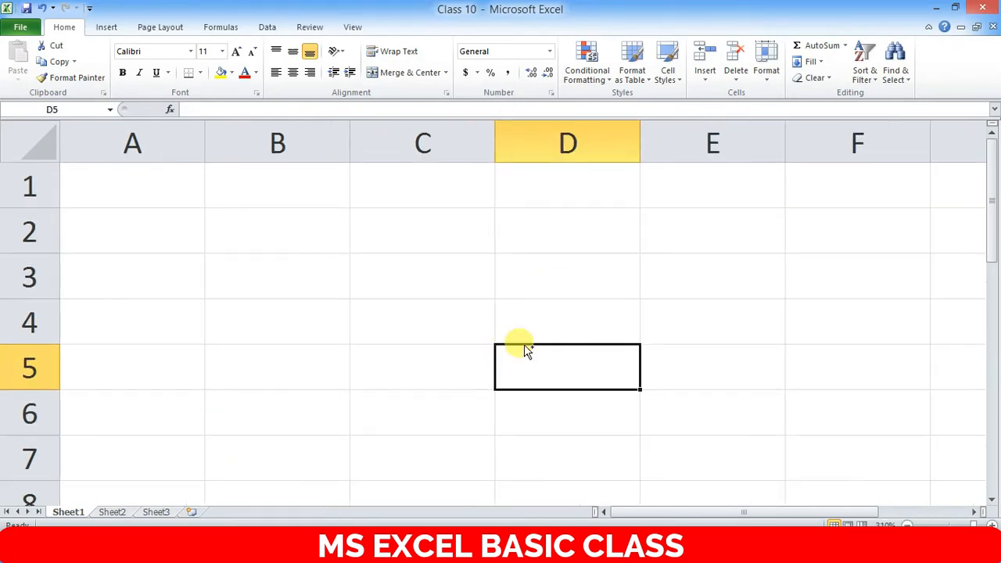
left_click(583, 335)
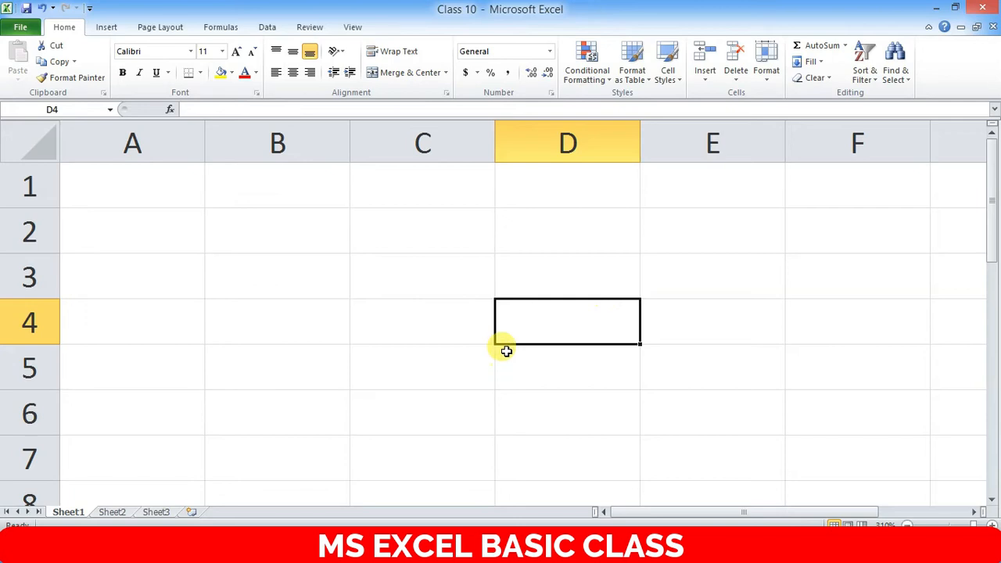
left_click(570, 274)
left_click(553, 316)
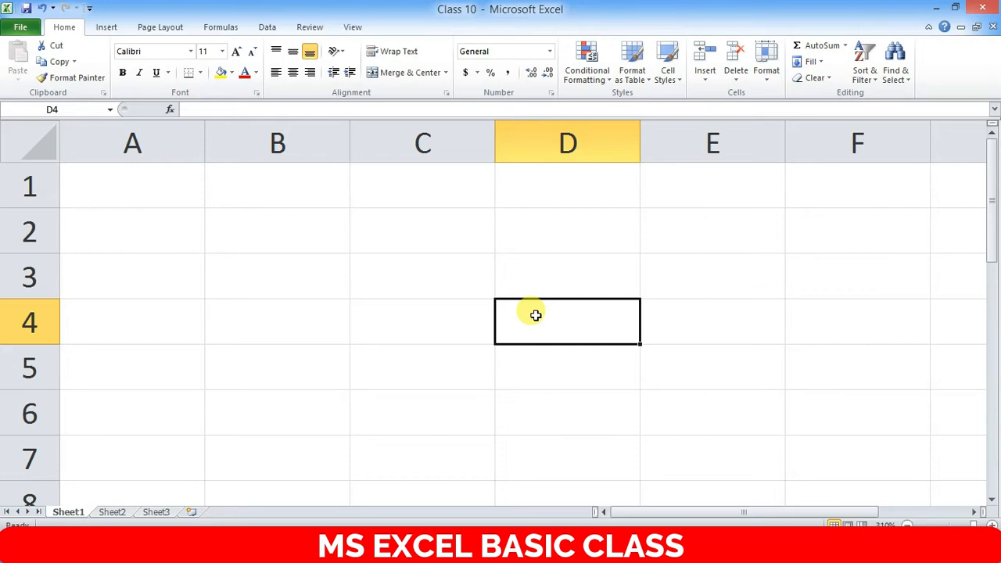
- Enter 5 in D4 and 10 in B5
type("5")
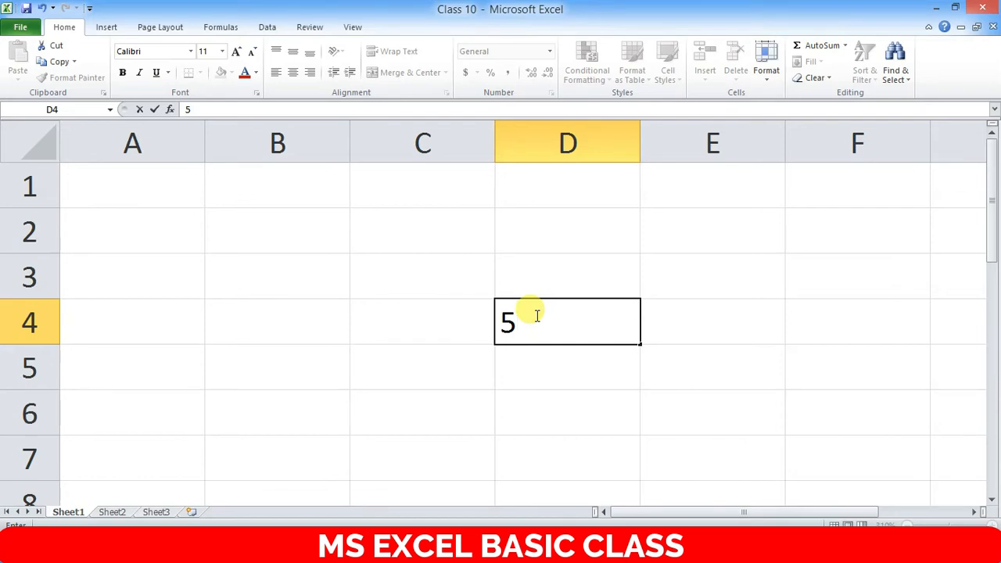
left_click(234, 363)
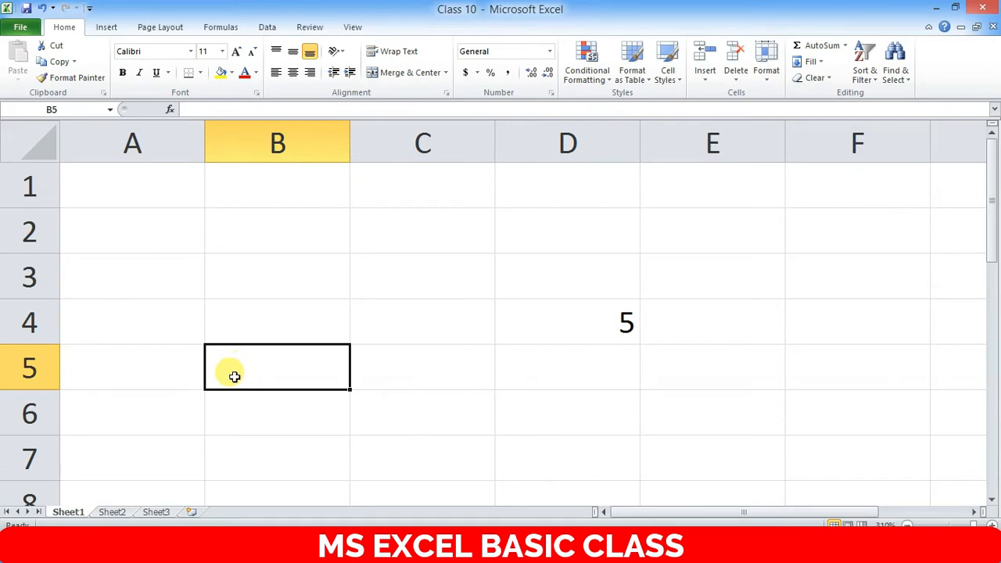
type("10")
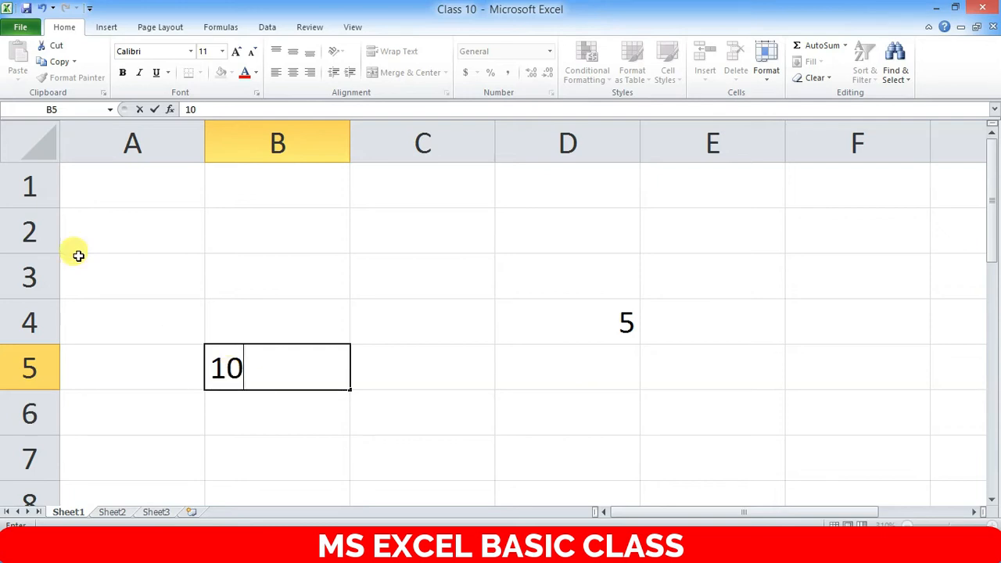
left_click(386, 357)
left_click(275, 362)
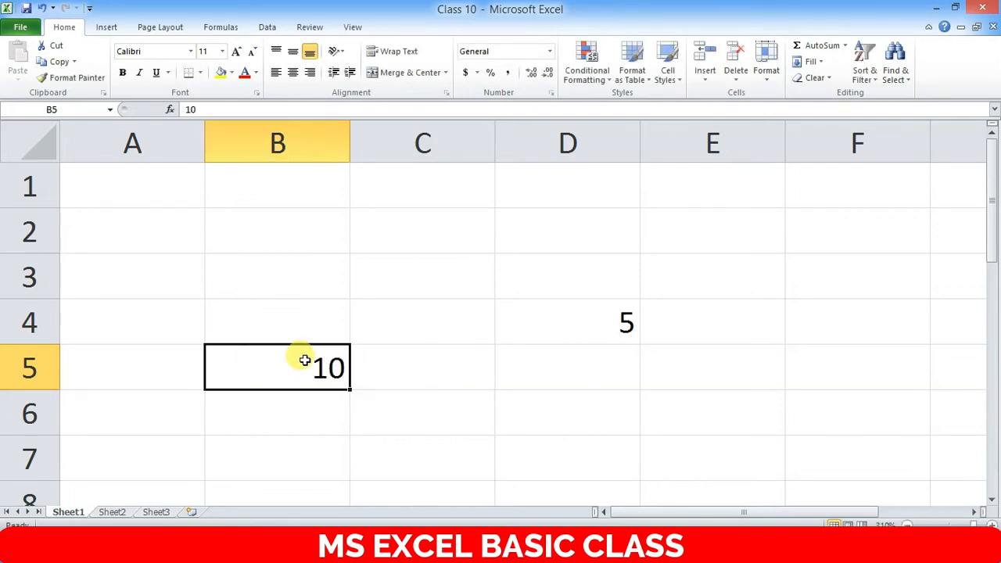
left_click(558, 358)
left_click(318, 383)
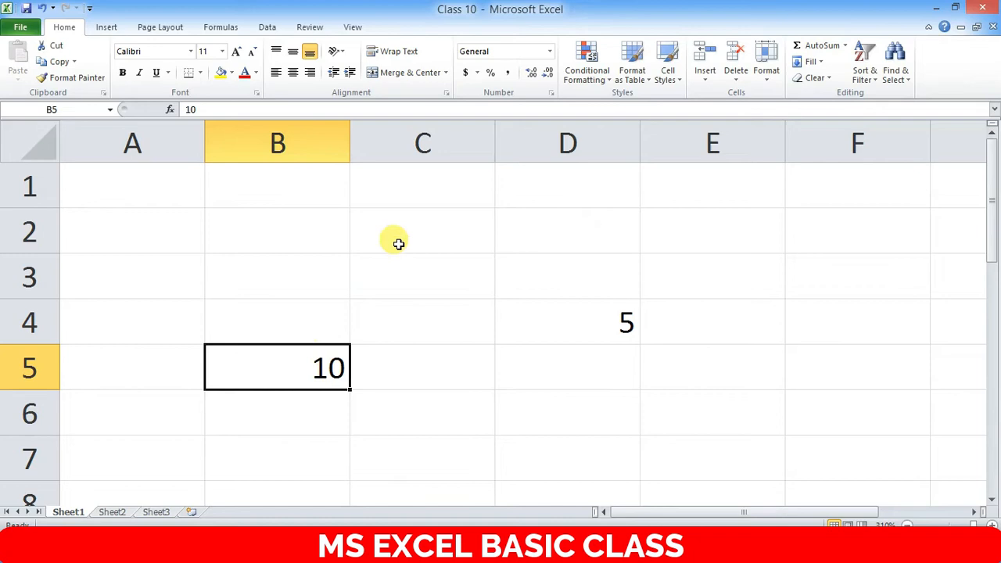
- Enter 40 in C2, then select B5, C2, C3 and C4
left_click(407, 223)
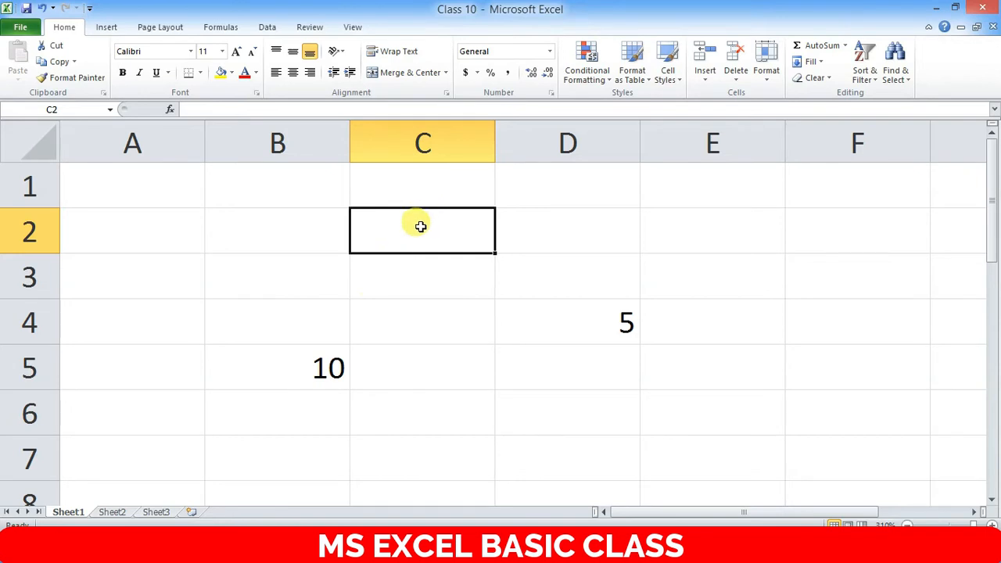
type("40")
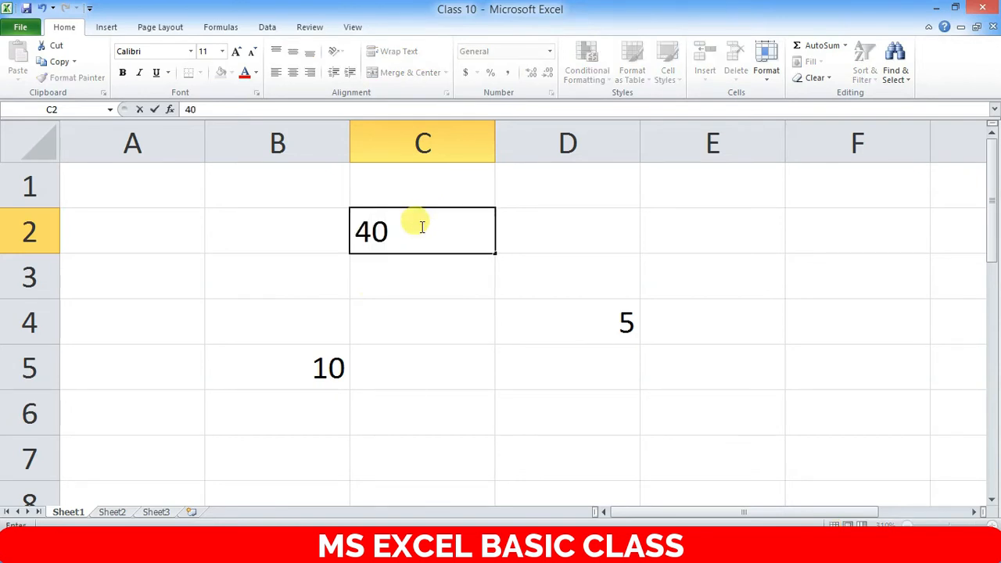
key("Return")
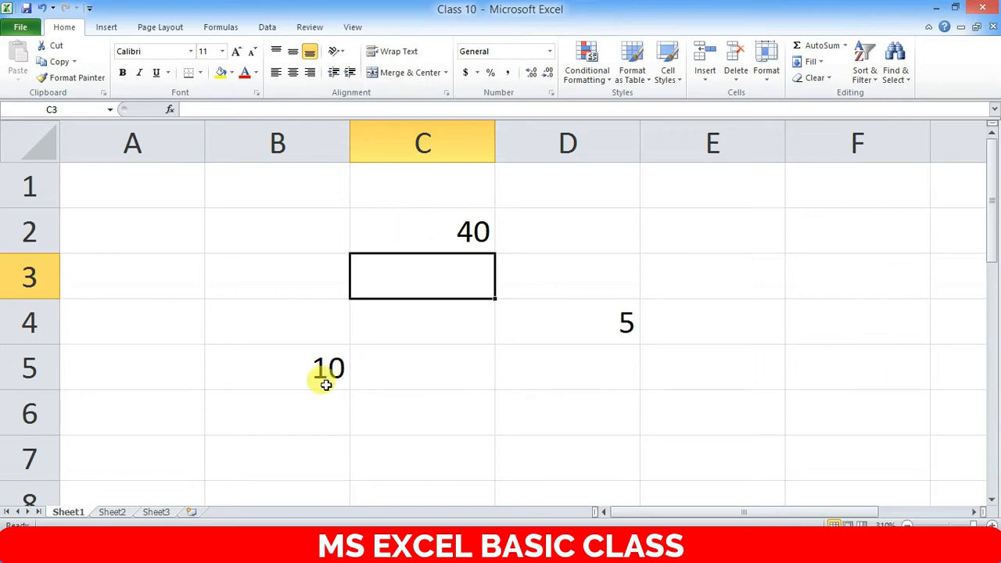
left_click(324, 368)
left_click(471, 229)
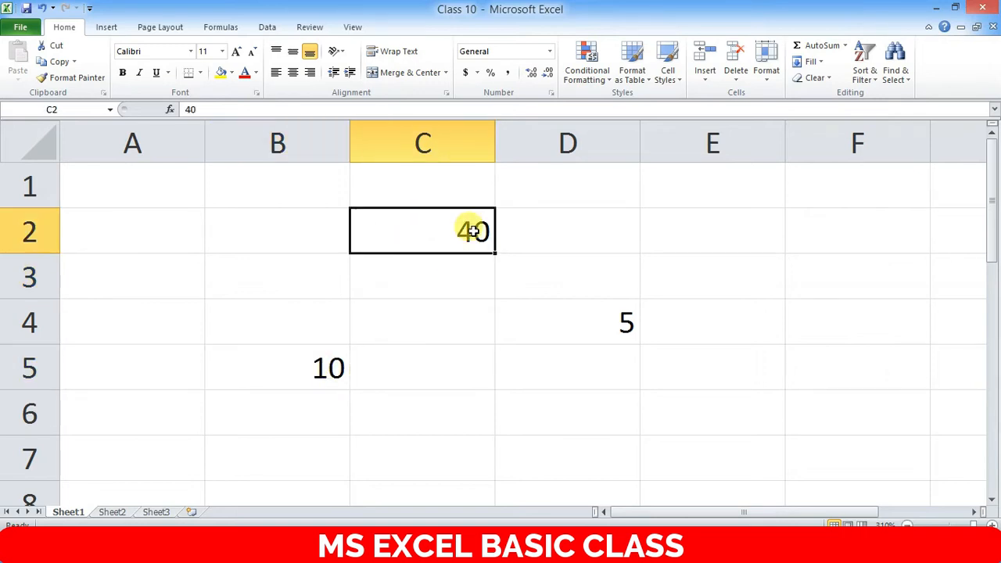
left_click(449, 276)
left_click(429, 320)
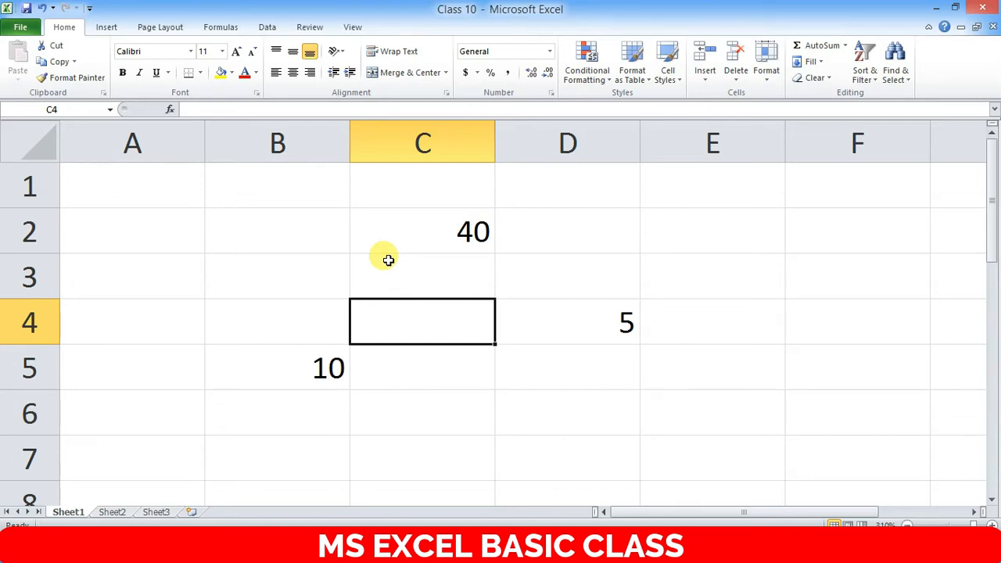
- Move the active cell around the grid and settle on C3, just below the 40
key("Up")
key("Up")
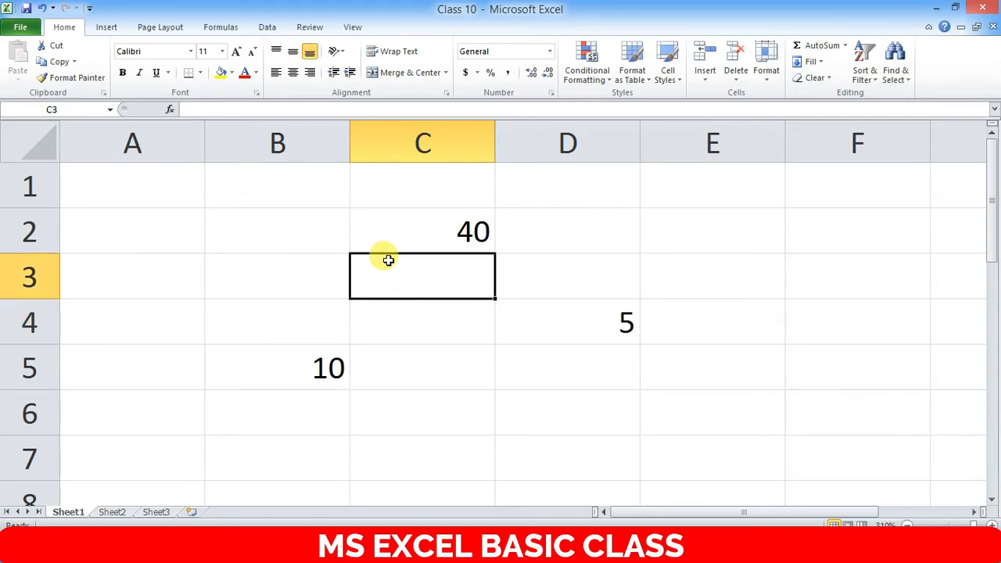
key("Right")
key("Left")
key("Left")
key("Down")
key("Down")
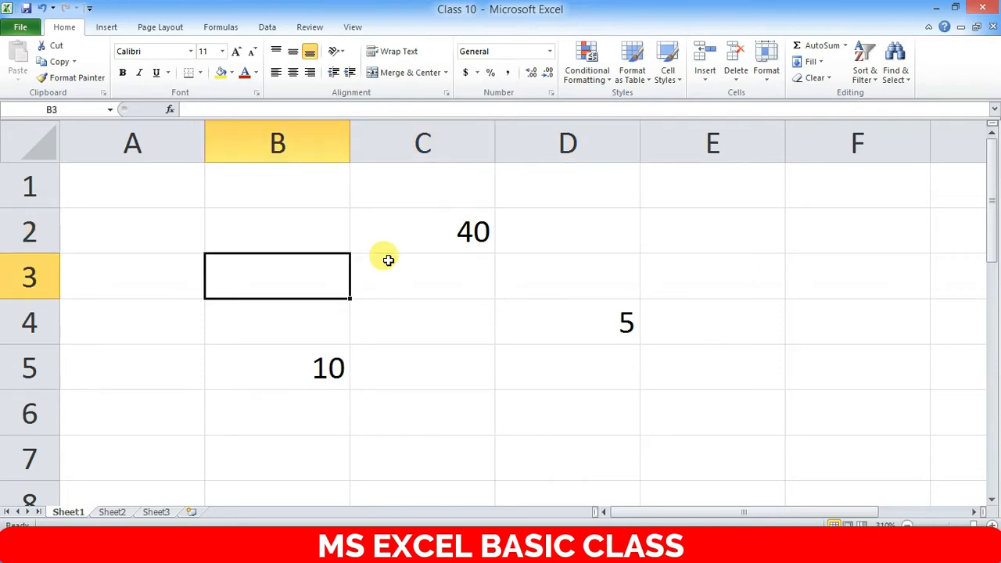
key("Right")
key("Up")
key("Up")
key("Up")
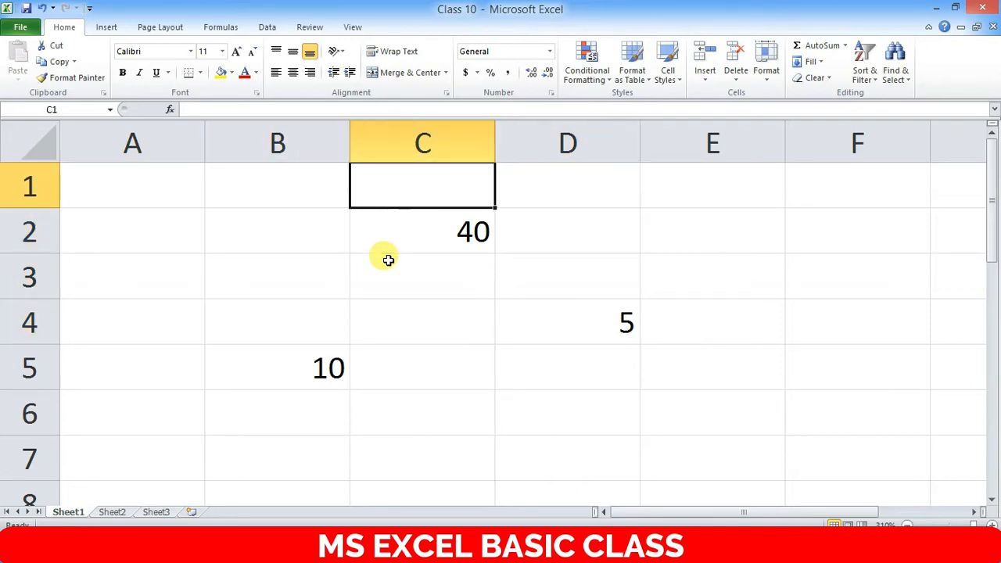
key("Right")
key("Down")
key("Right")
key("Right")
key("Down")
key("Left")
key("Left")
key("Down")
key("Up")
key("Up")
key("Left")
key("Left")
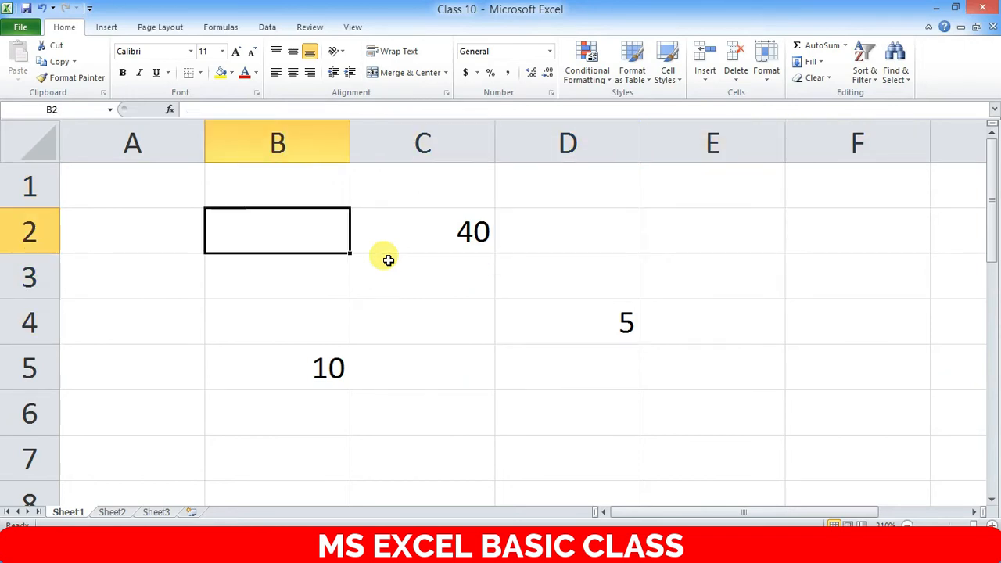
key("Left")
key("Down")
key("Down")
key("Right")
key("Right")
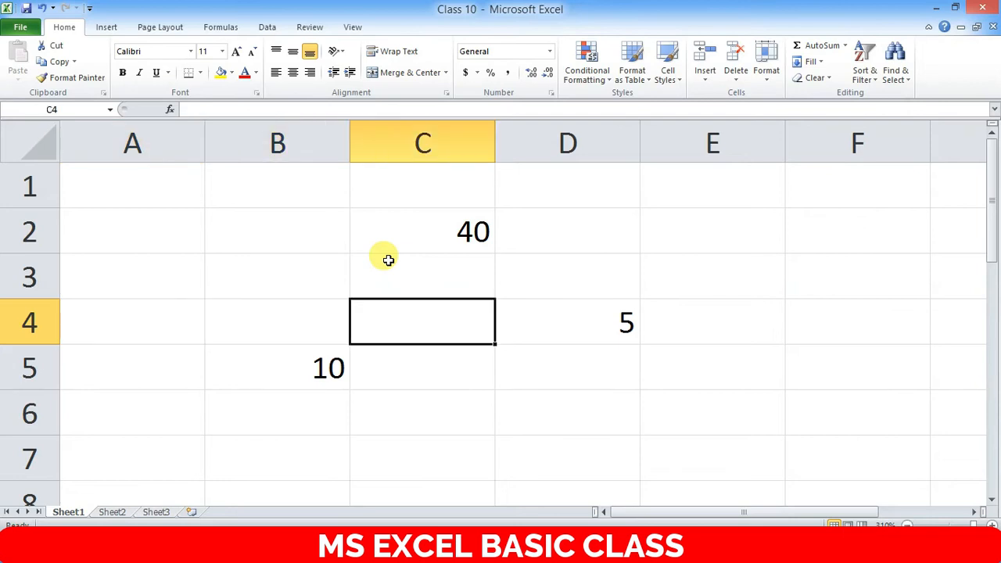
key("Right")
key("Up")
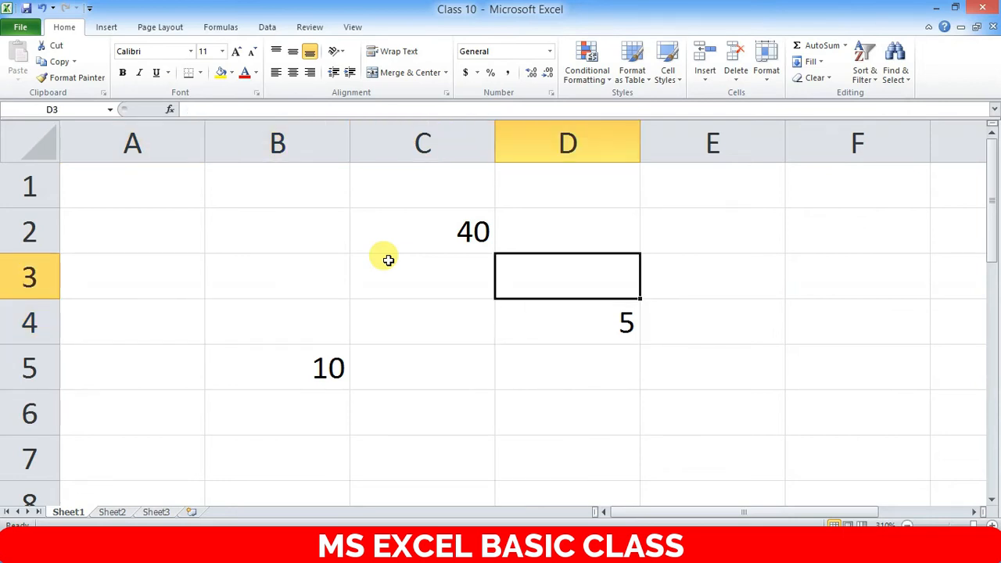
key("Left")
key("Up")
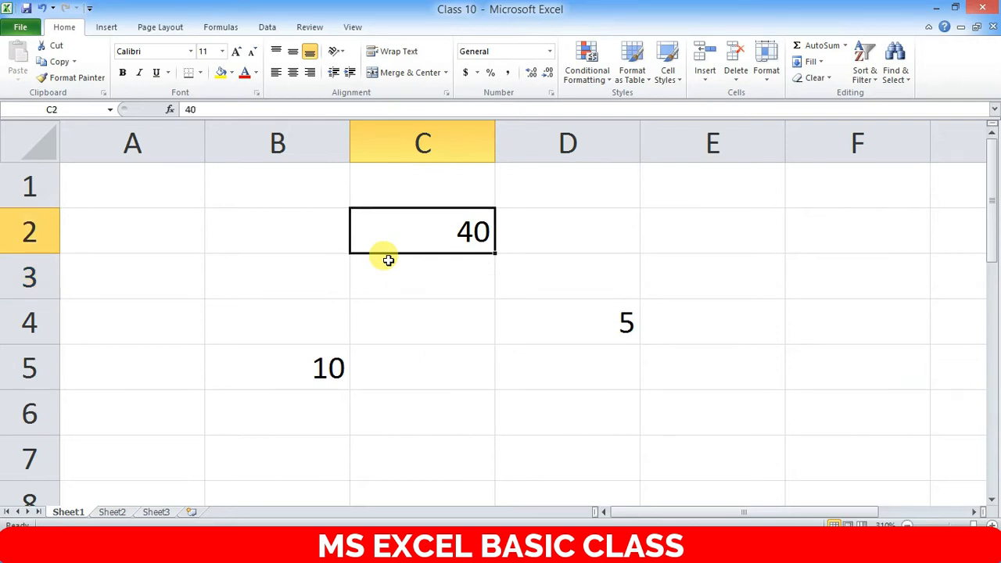
key("Down")
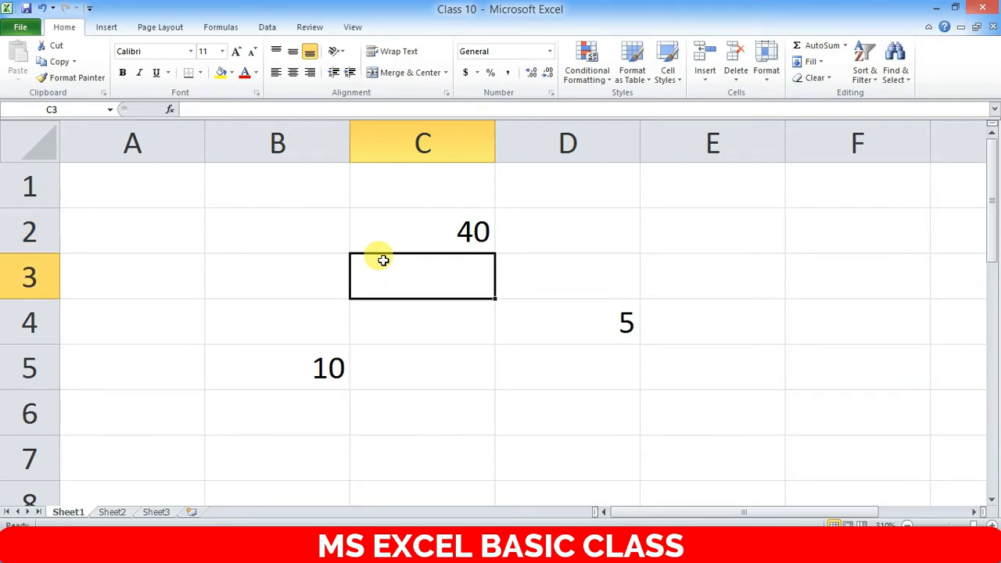
- Enter 50, 60 and 70 into C3, C4 and C5
type("50")
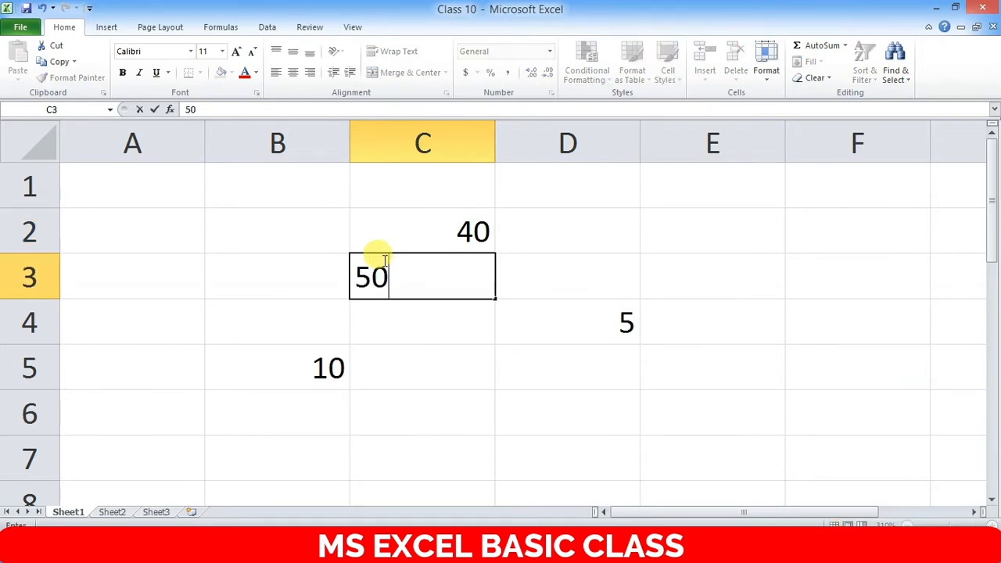
key("Return")
type("60")
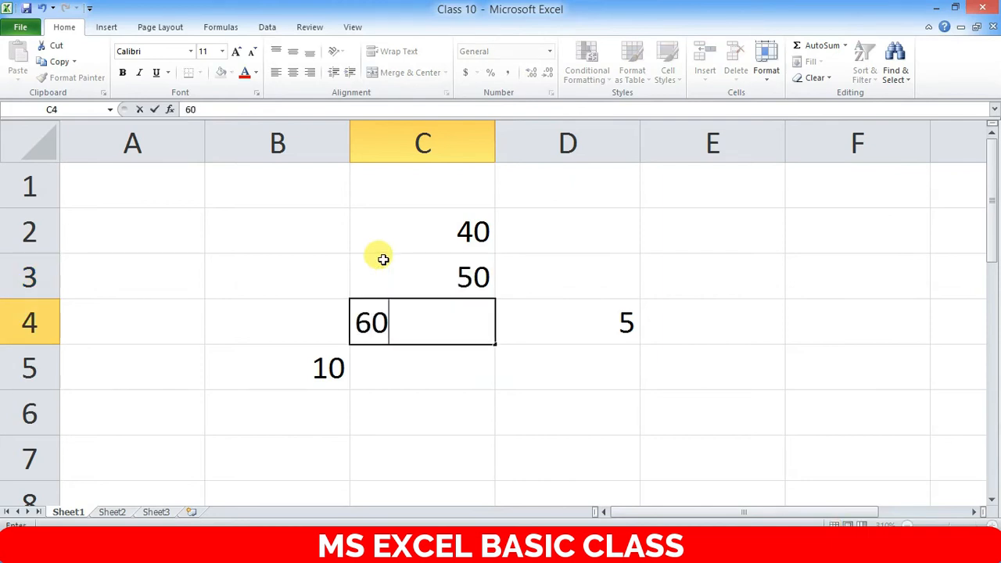
key("Return")
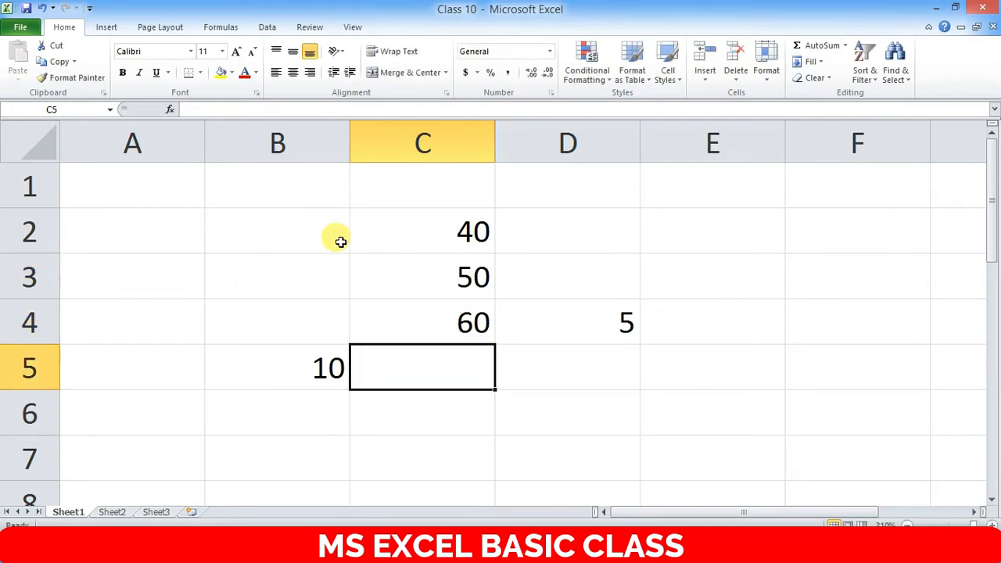
type("70")
key("Return")
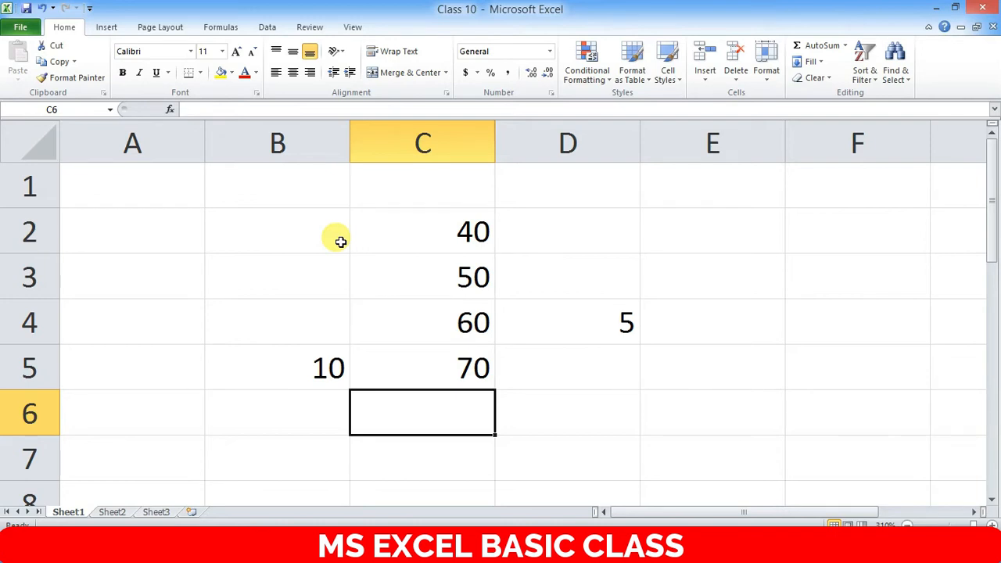
left_click_drag(270, 226, 619, 385)
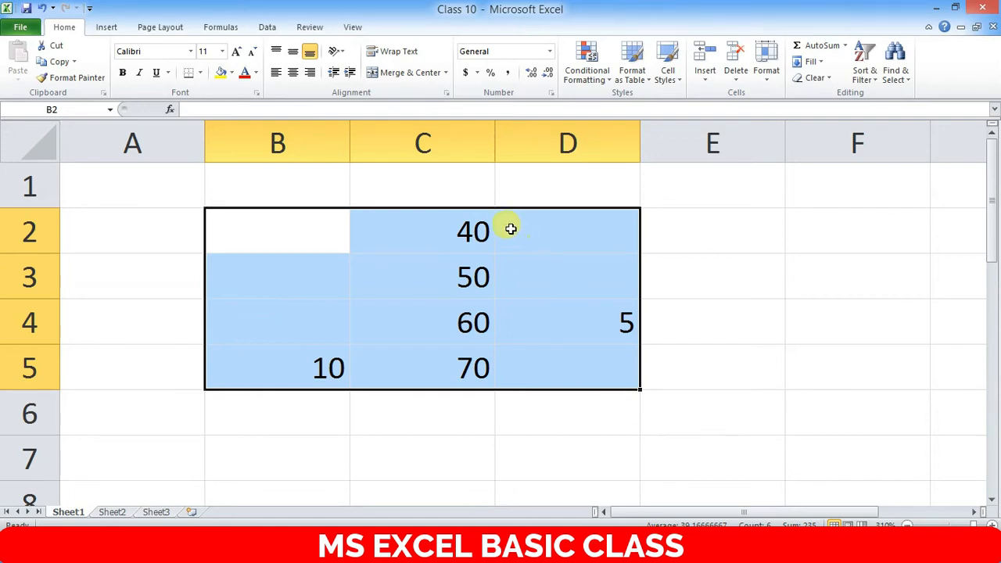
left_click(540, 213)
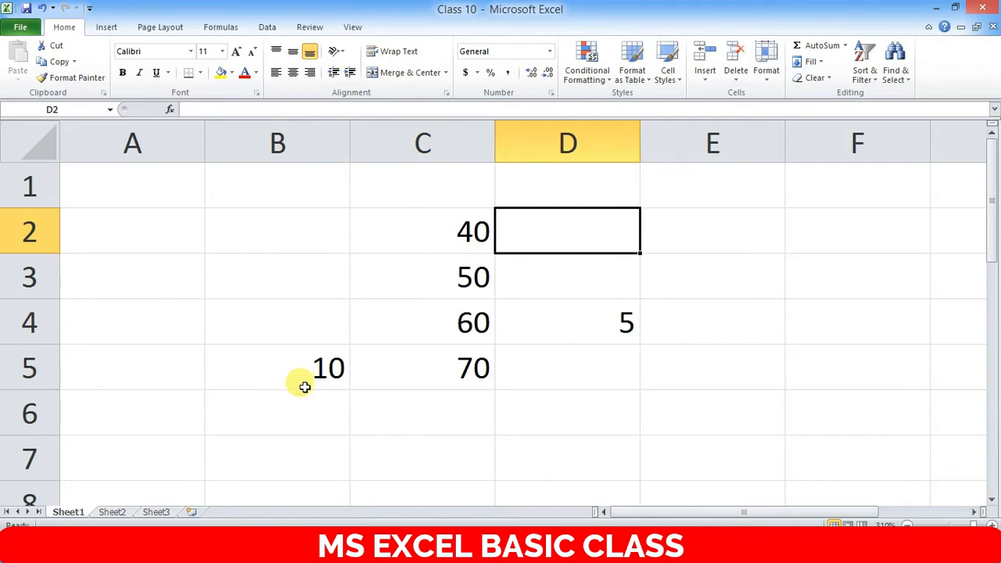
key("Left")
key("Right")
key("Left")
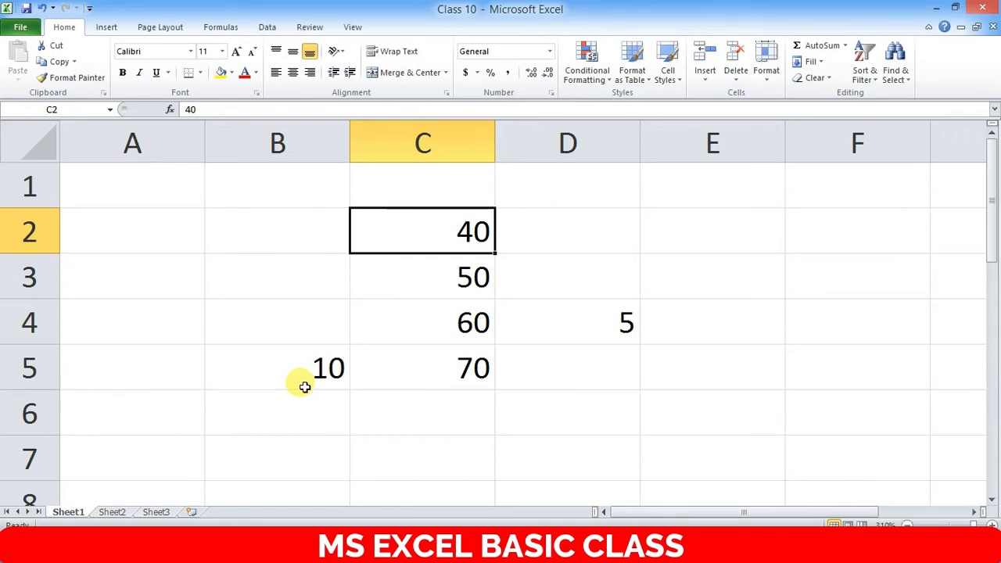
- Overwrite the 50 in C3 with 0, leaving column C as 40, 0, 60, 70
left_click(477, 278)
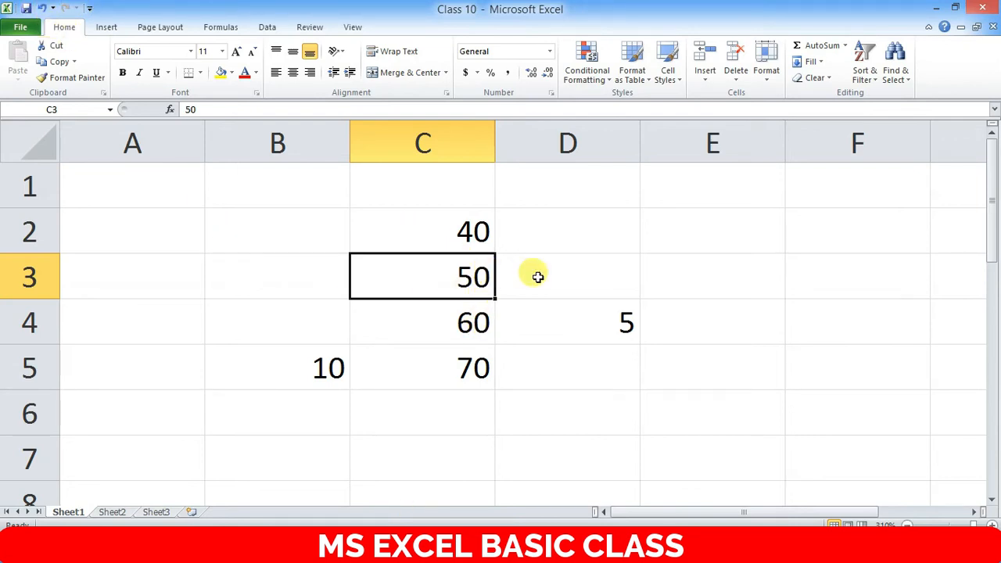
type("0")
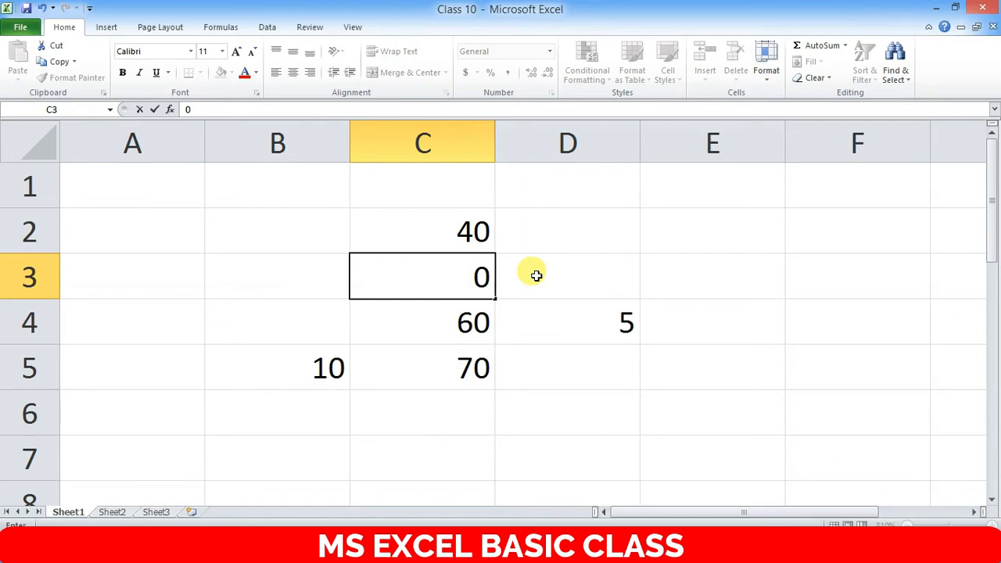
key("Escape")
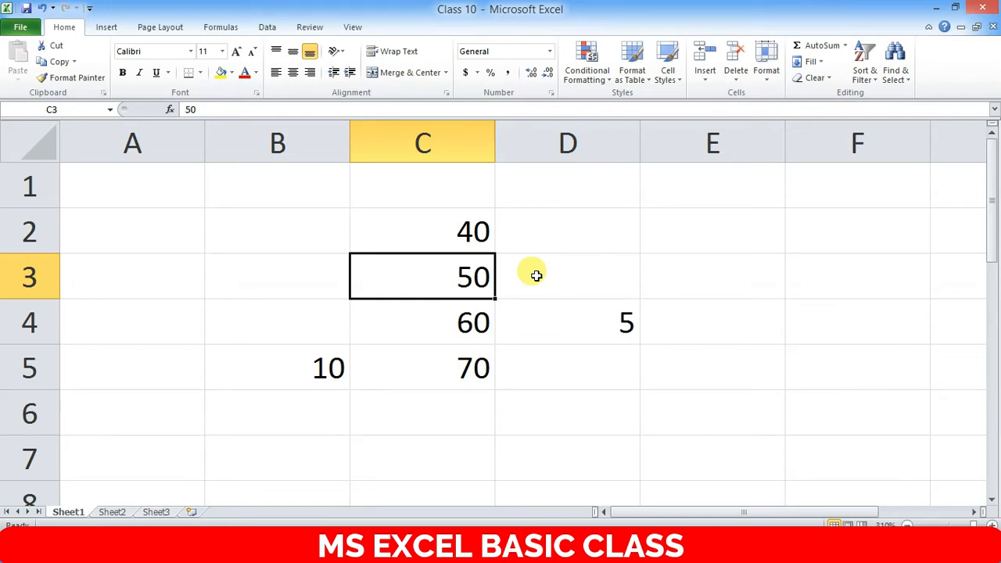
type("0")
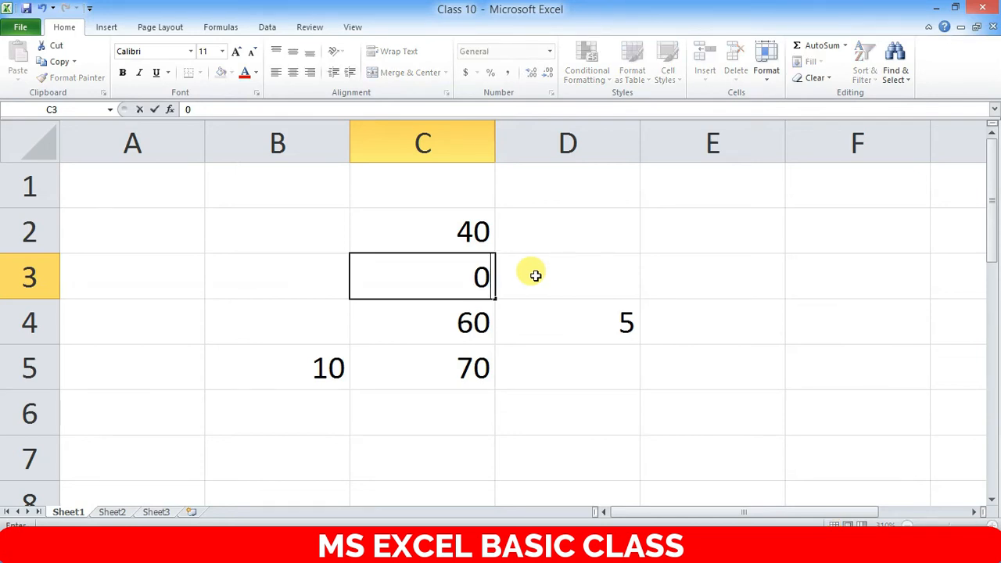
key("Return")
key("Up")
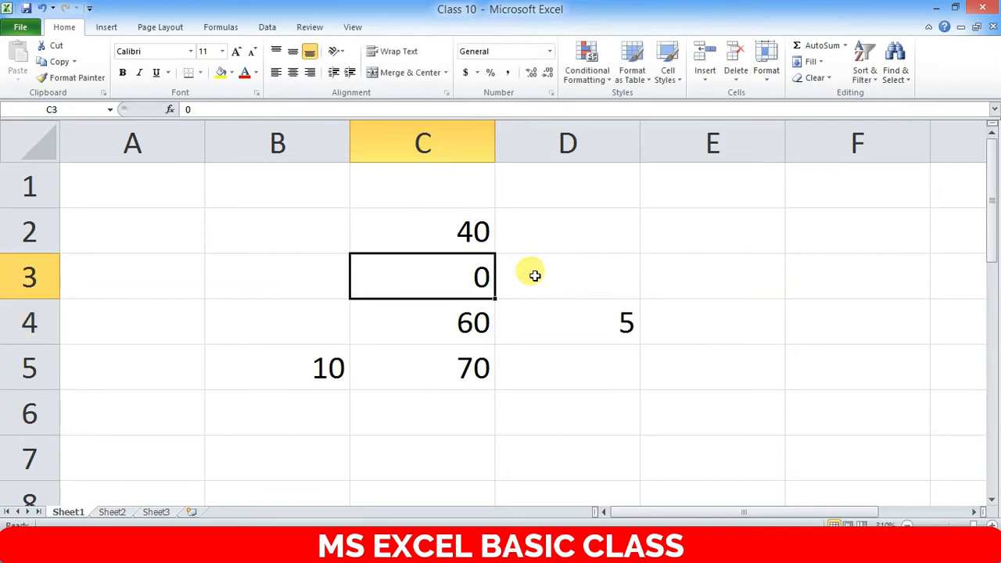
key("Down")
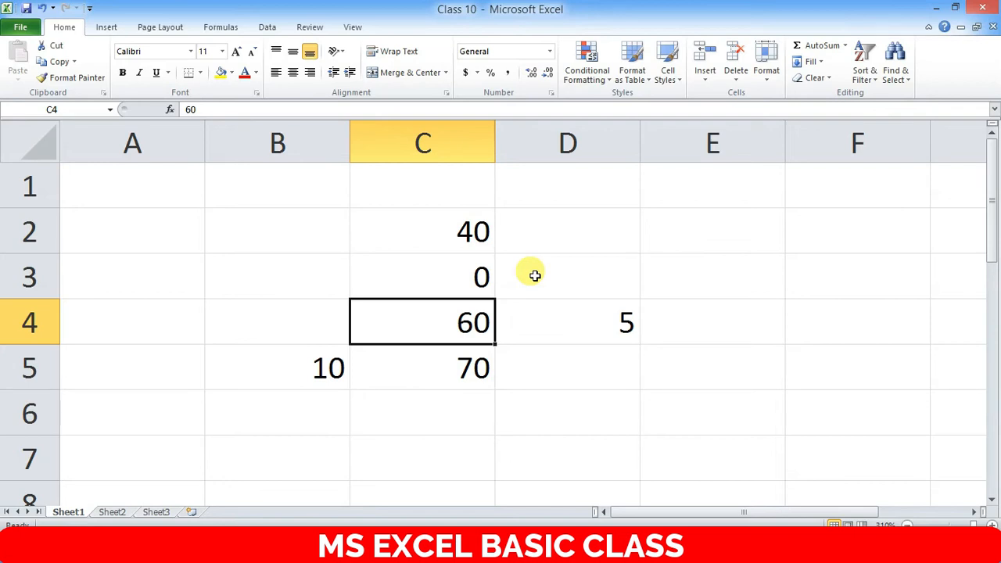
- Edit C4 in place and append 00, turning 60 into 6000
type("00")
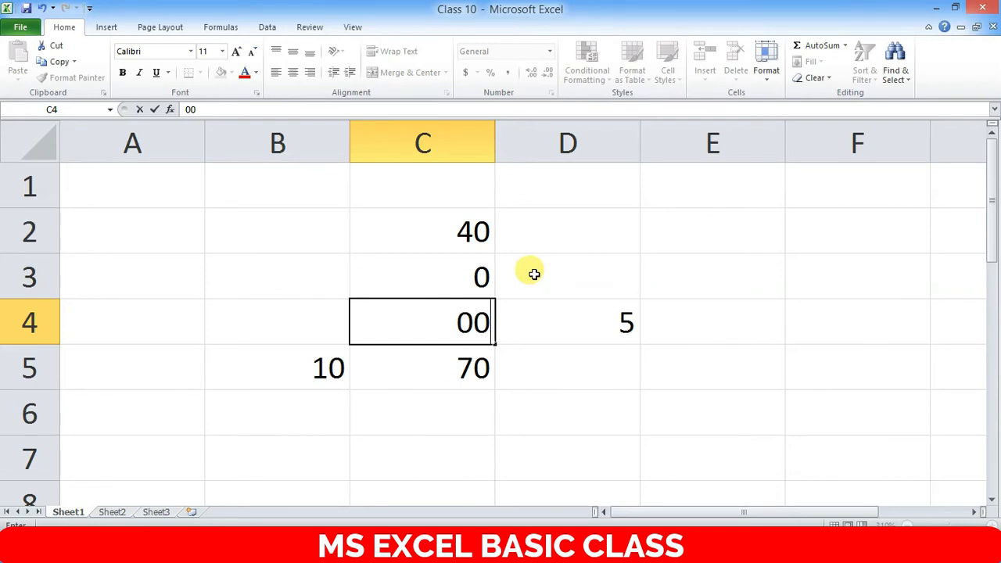
key("Escape")
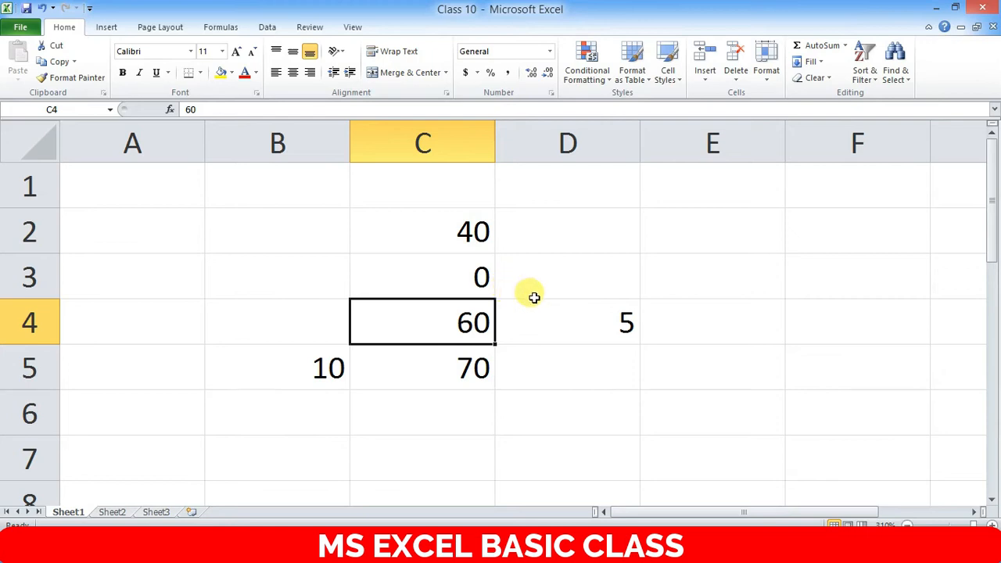
key("F2")
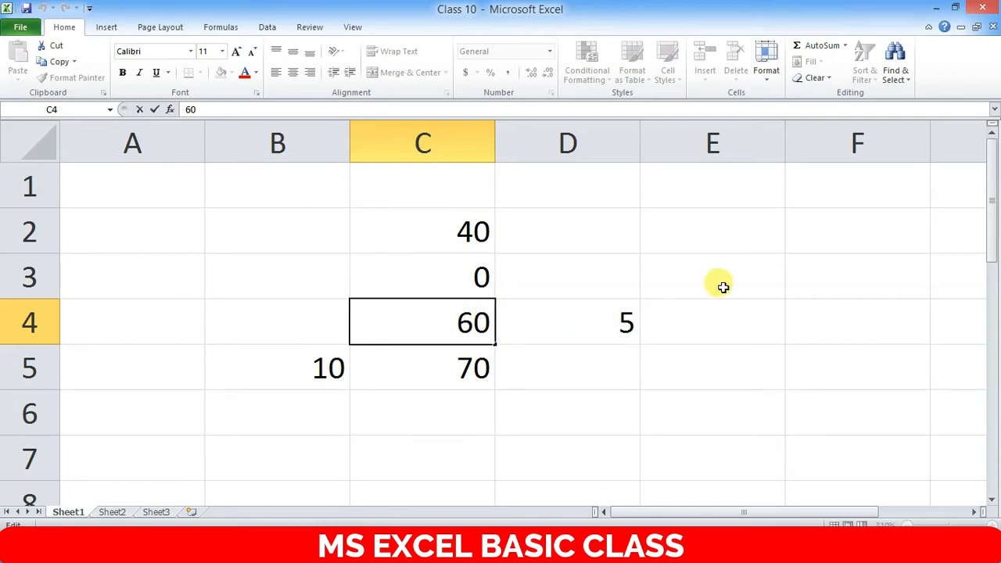
type("00")
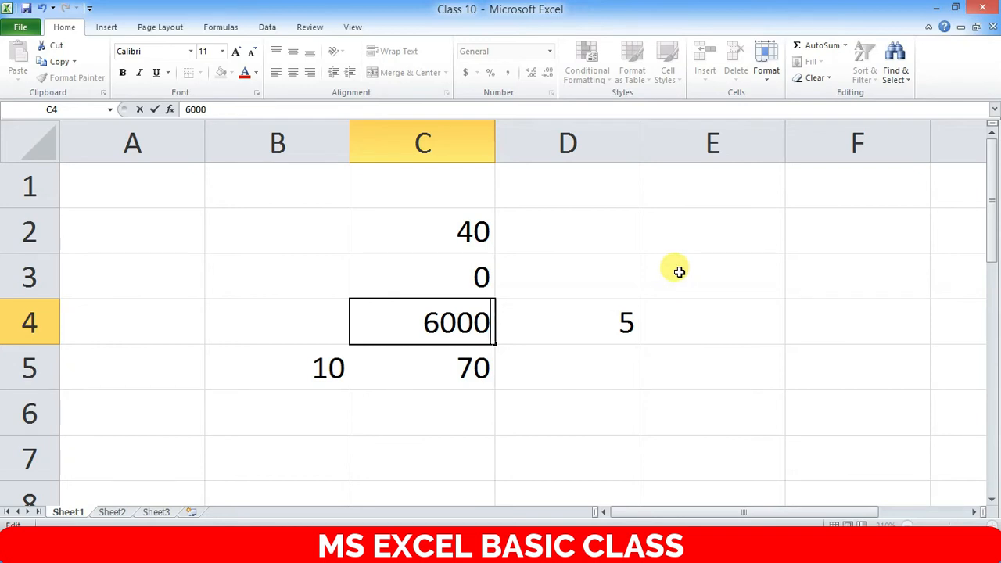
key("Return")
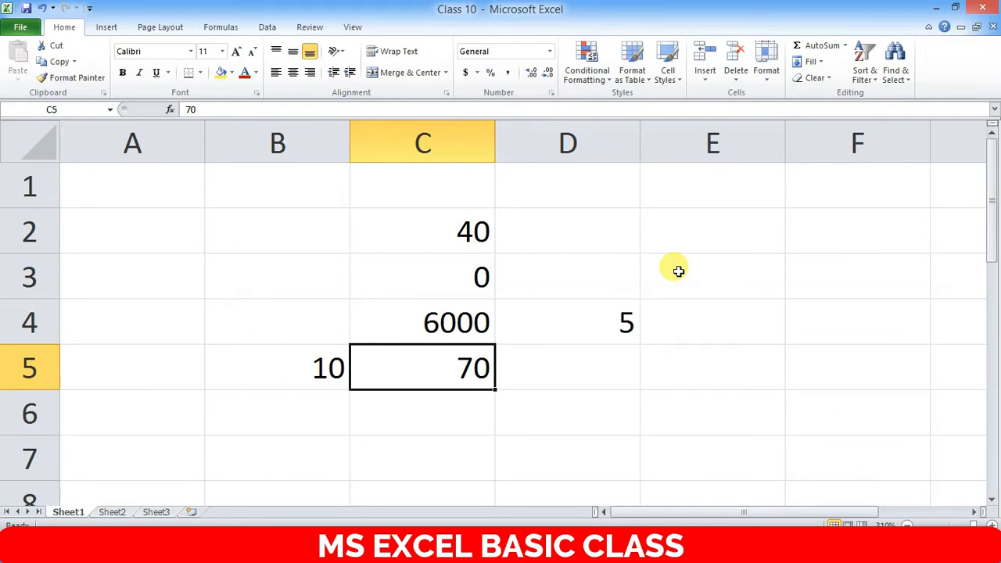
- Append 00 to the 70 in C5, making it 7000
key("F2")
type("00")
key("Return")
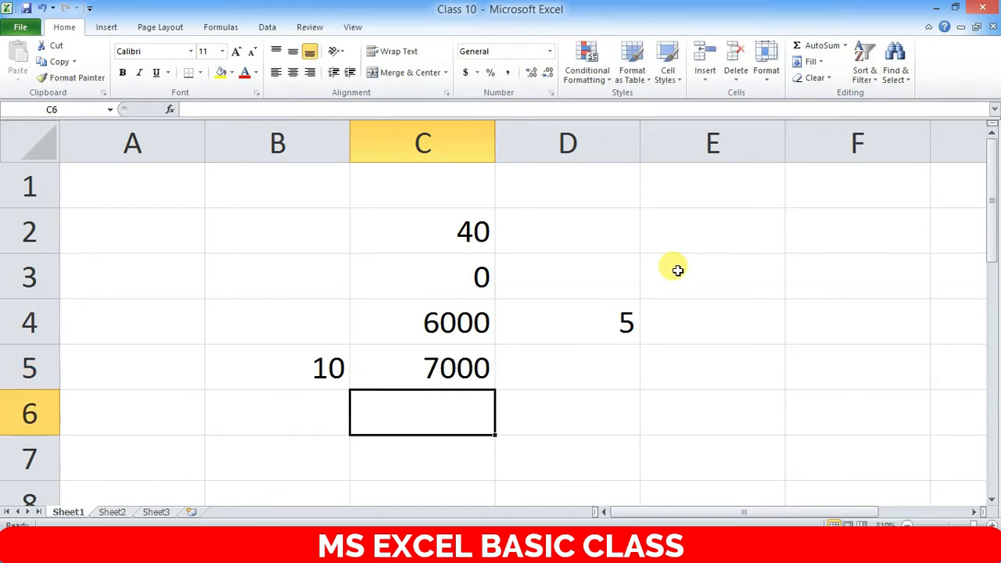
- Edit C5 again and remove one zero so it reads 700
key("Up")
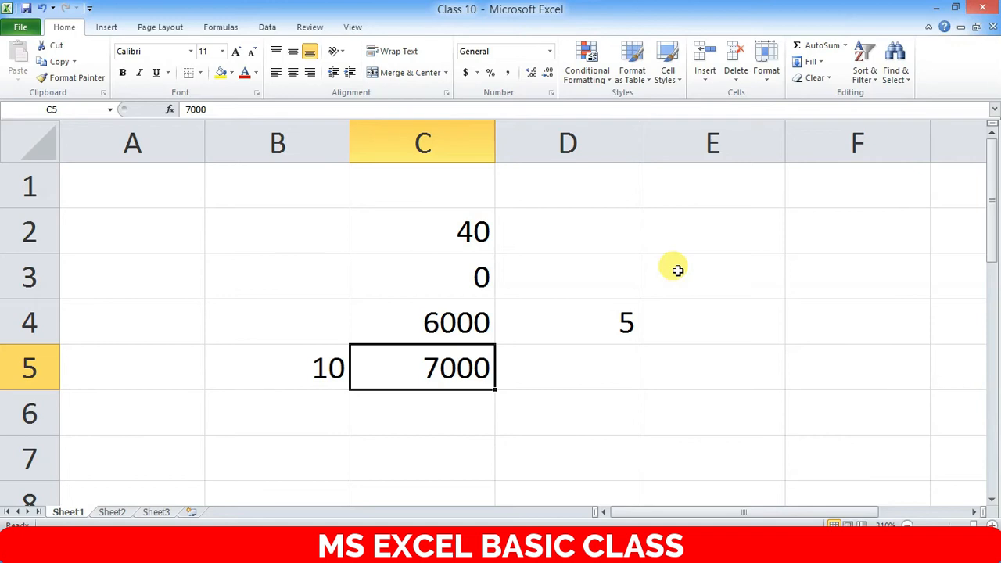
key("F2")
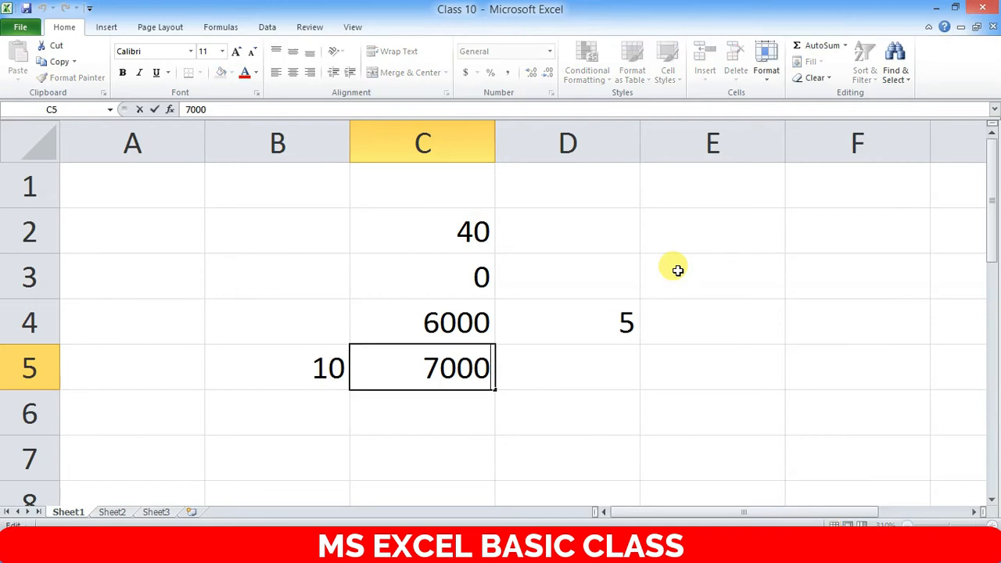
key("Escape")
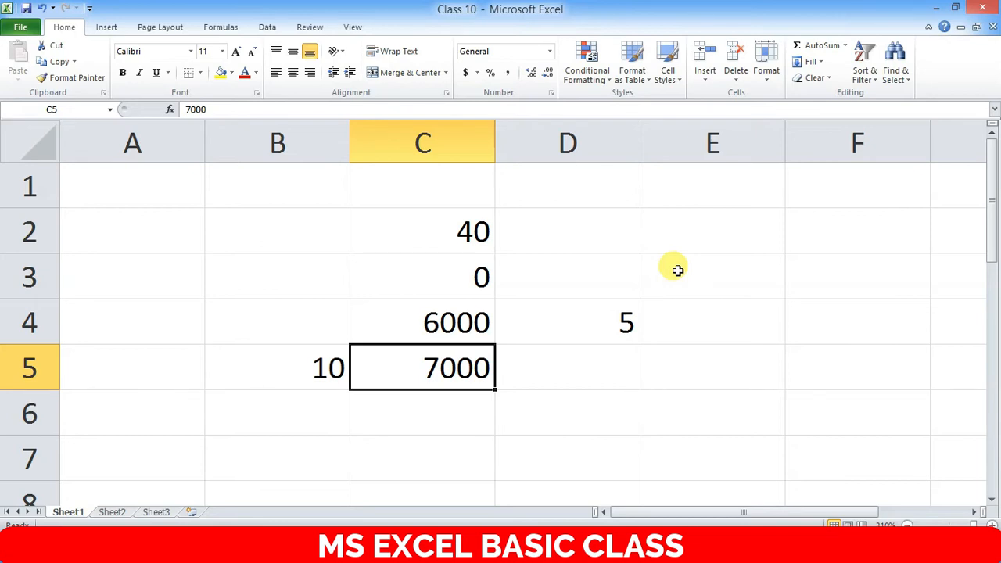
key("BackSpace")
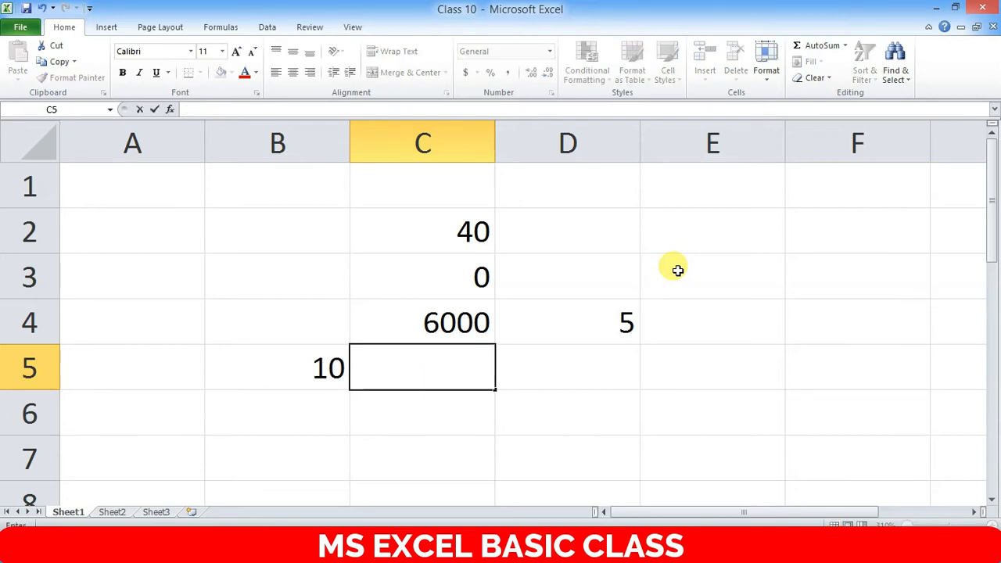
key("Escape")
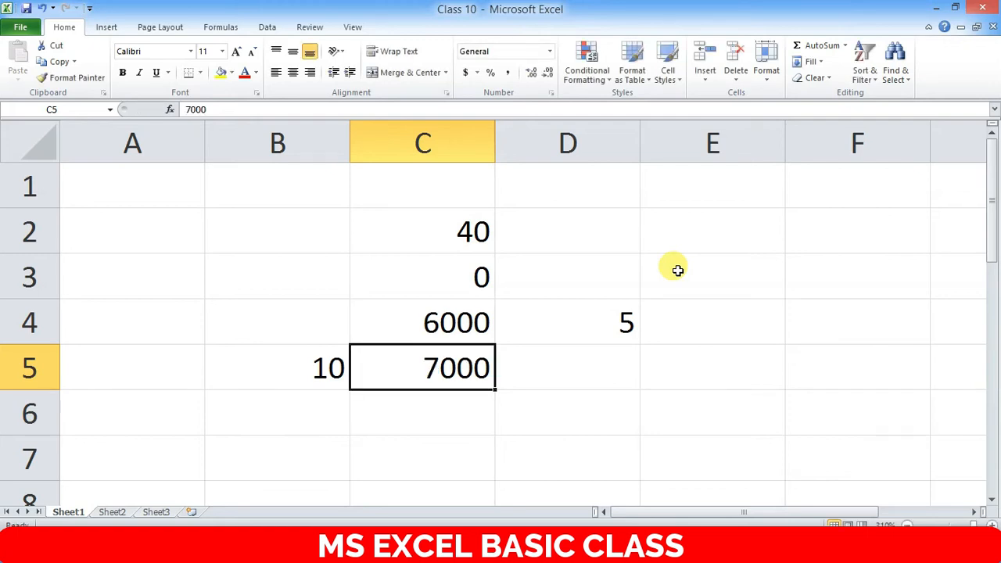
key("F2")
key("BackSpace")
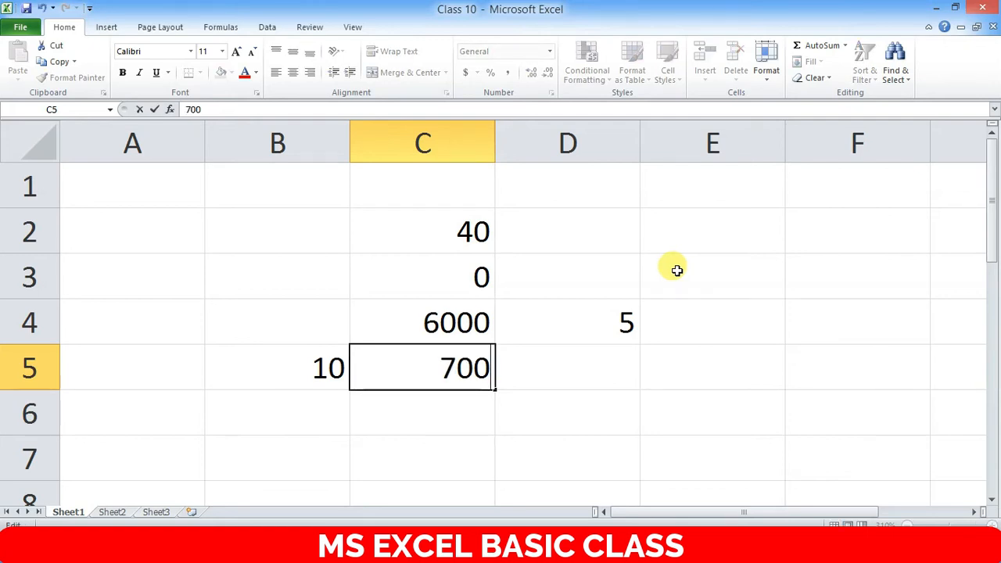
key("Return")
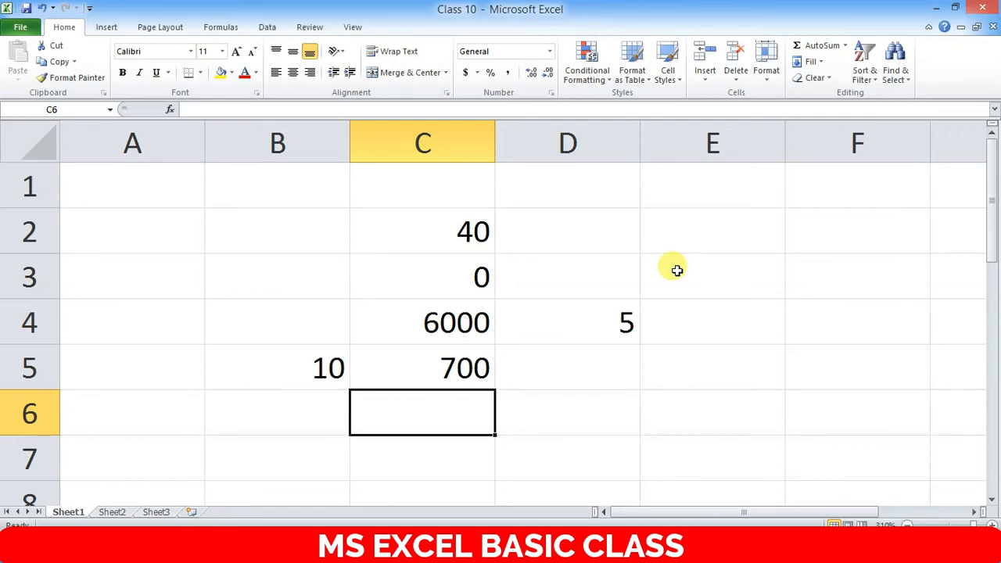
scroll(215, 303, "down", 3, "ctrl")
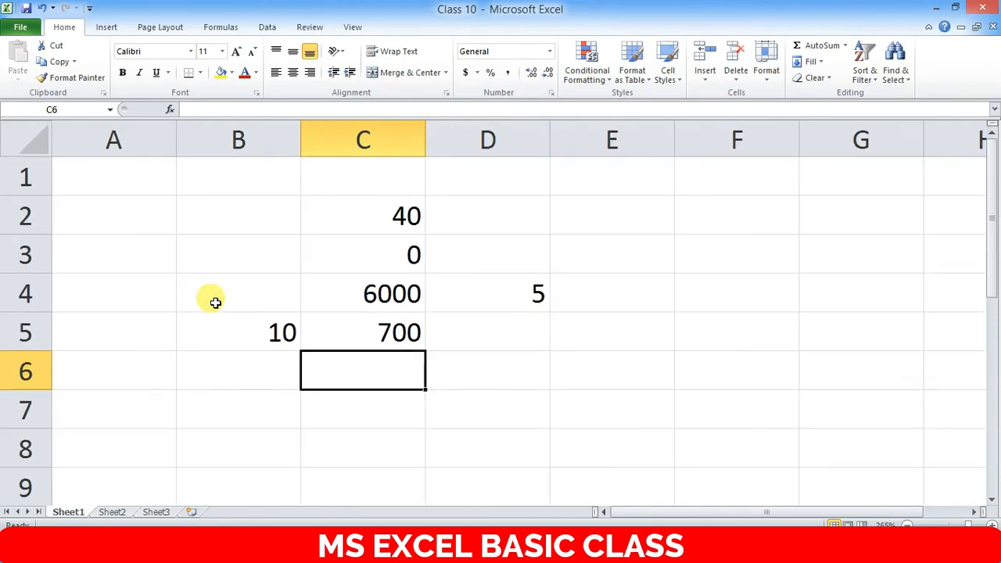
- Clear all the numbers from the range B2:D5
scroll(215, 302, "down", 3, "ctrl")
left_click_drag(233, 208, 448, 301)
key("Delete")
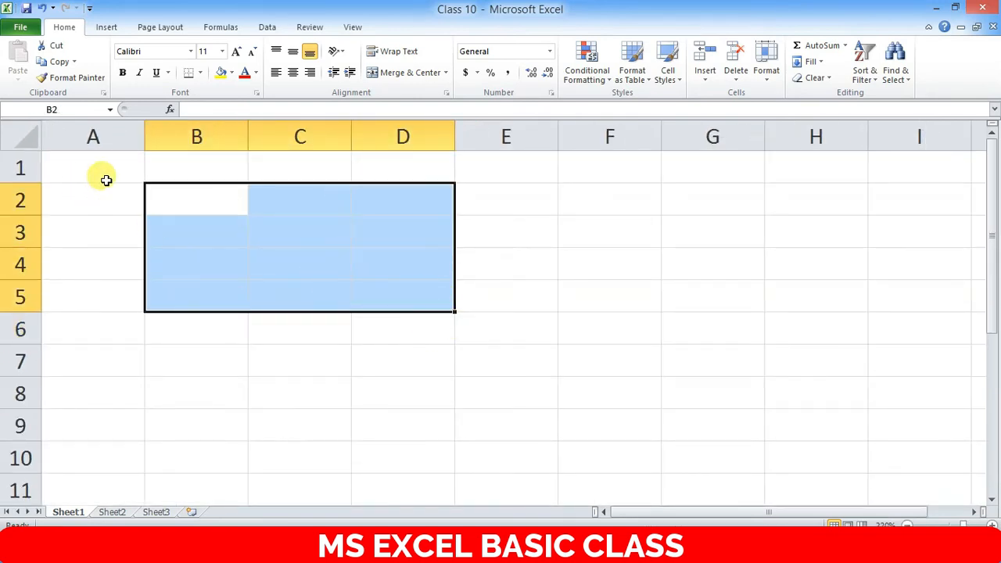
- List the names Ram, Shaym and Rahul down cells A2 to A4
left_click(91, 156)
left_click(117, 197)
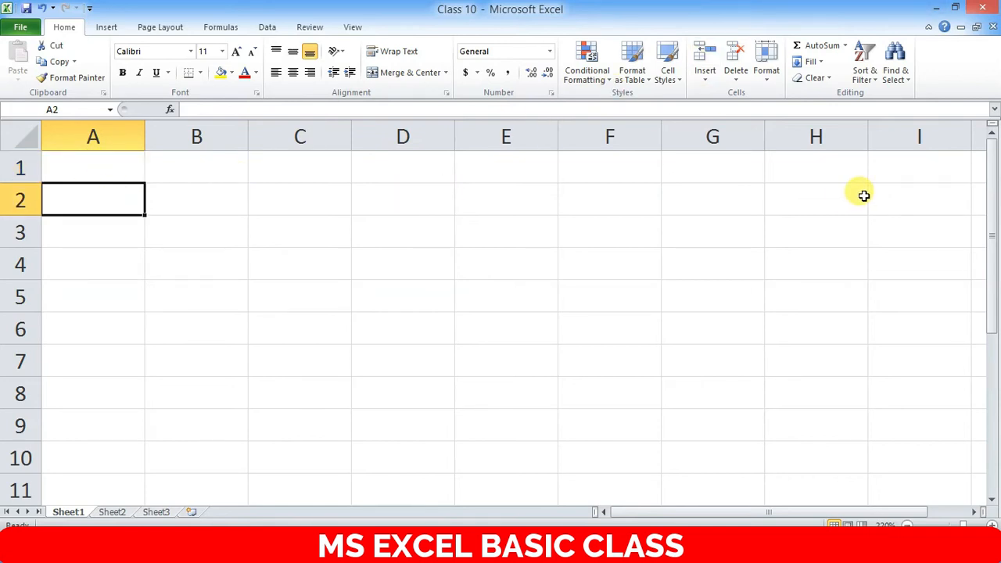
type("Ram")
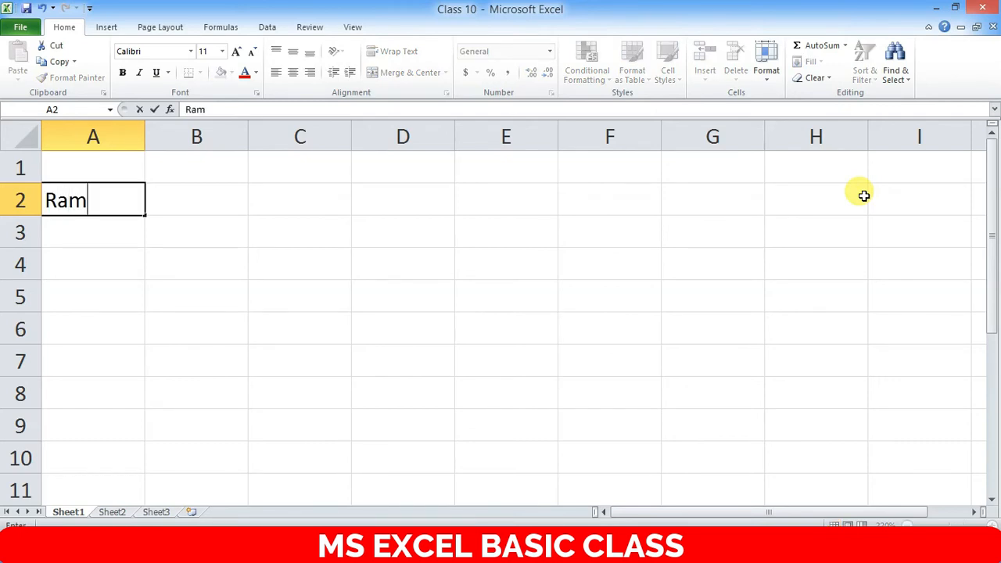
key("Return")
type("S")
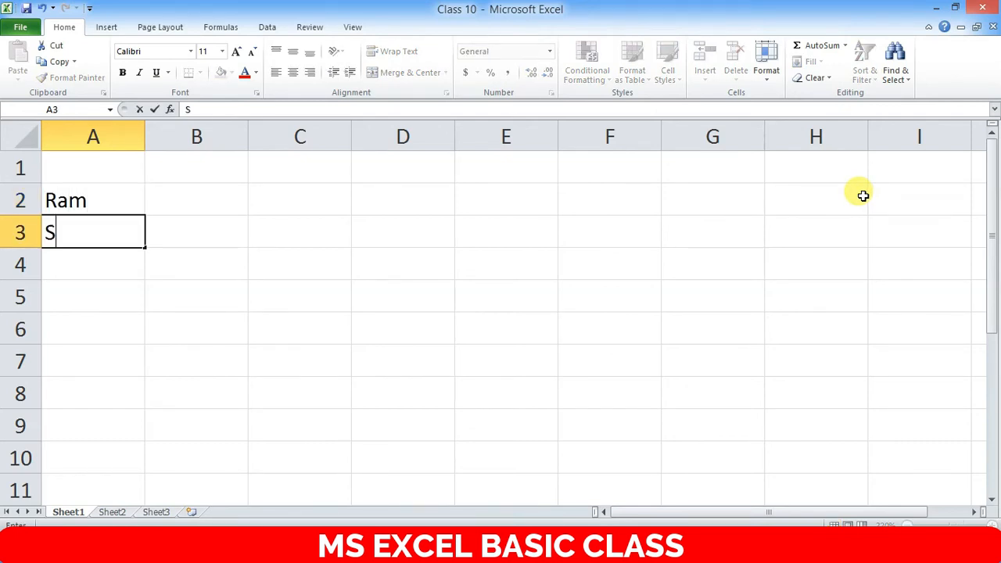
type("haym")
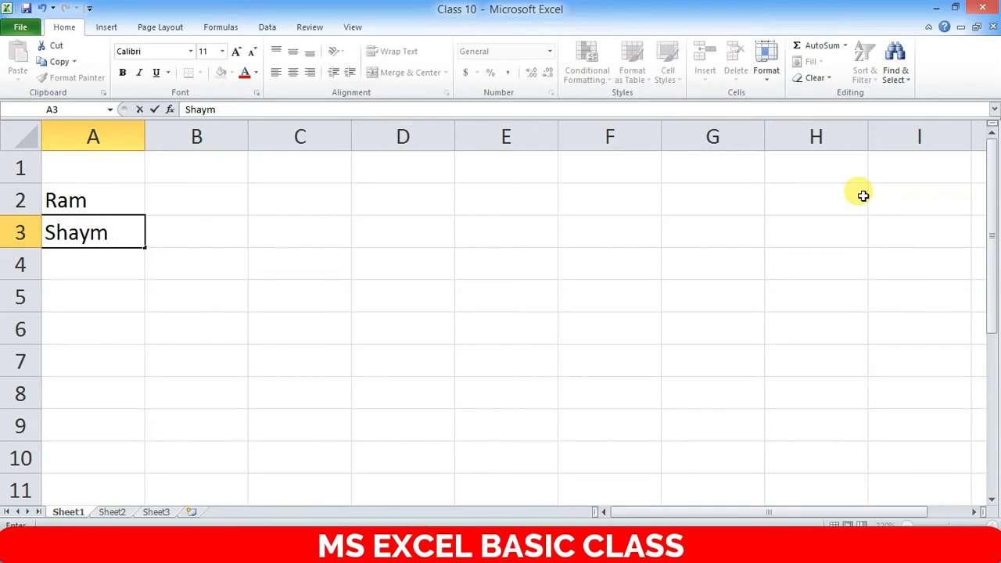
key("Return")
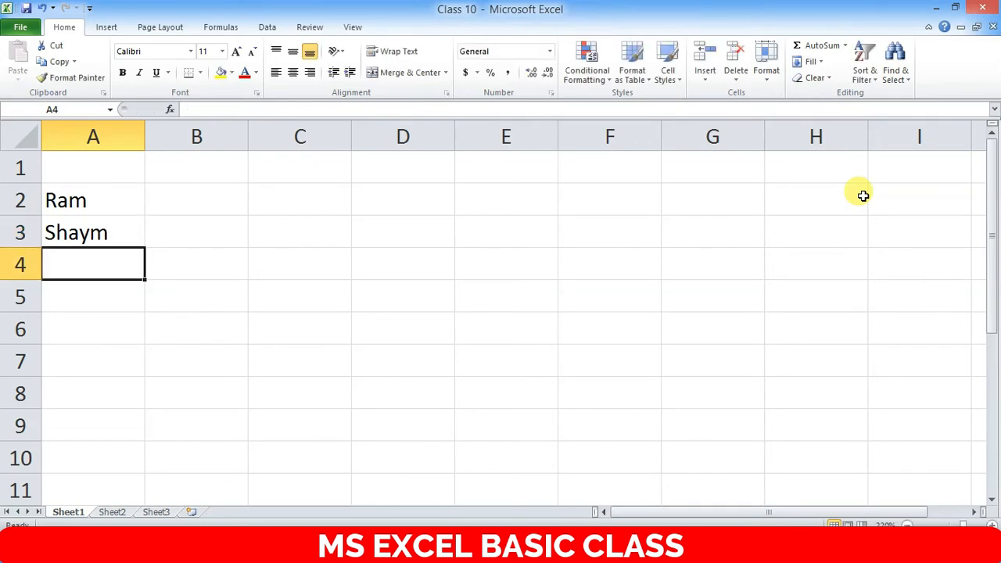
type("Rahu")
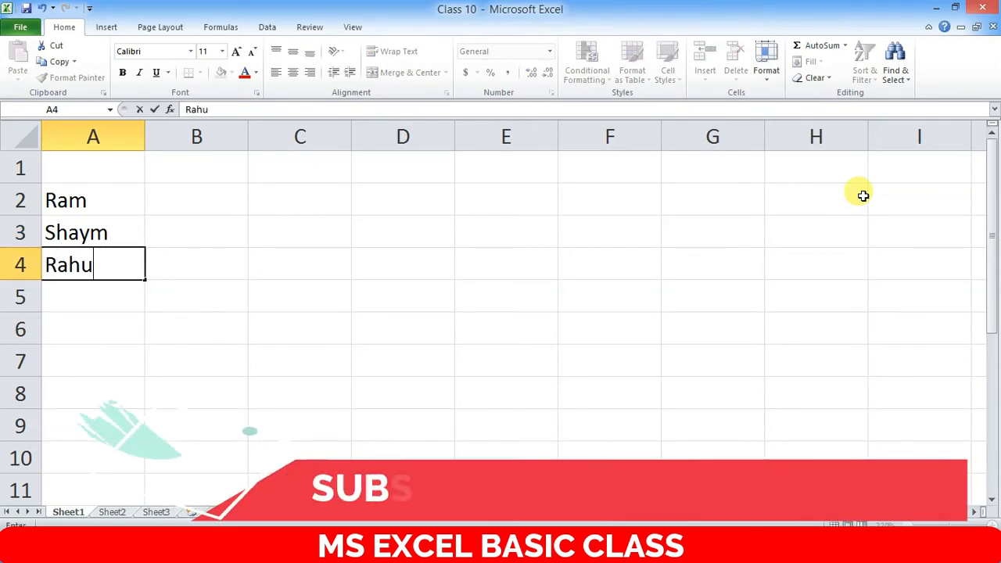
type("l")
key("Return")
key("Up")
key("Up")
key("Up")
key("Up")
key("Right")
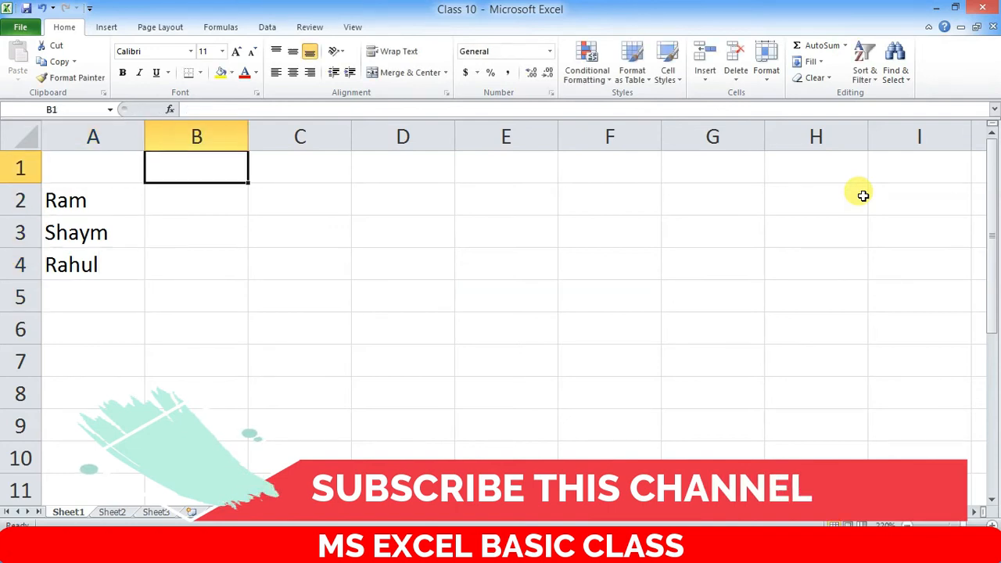
- Type the headings FA1, FA2, FA3 and FA4 across cells B1 to E1
type("F")
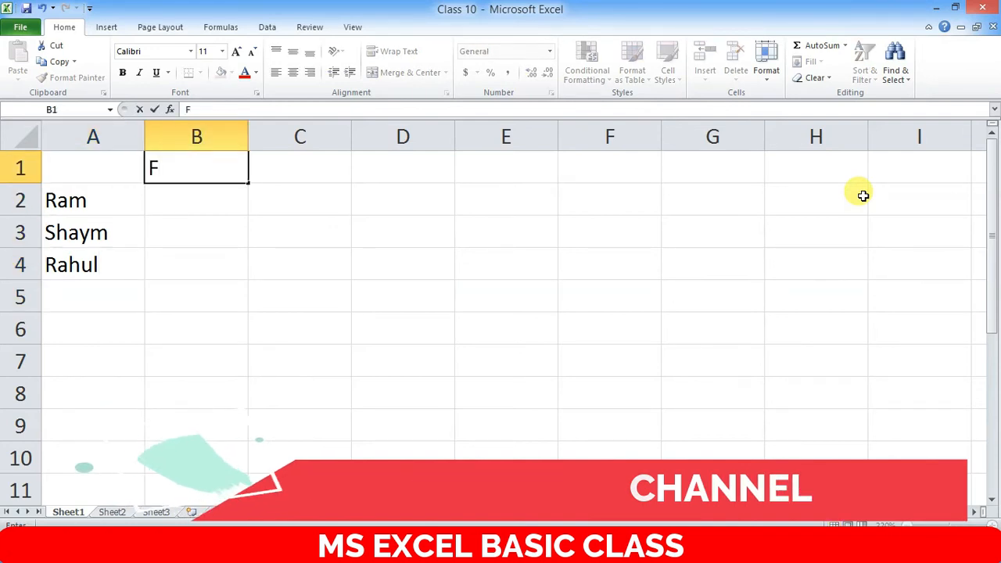
type("A1")
key("Tab")
type("FA2")
key("Tab")
type("FA3")
key("Tab")
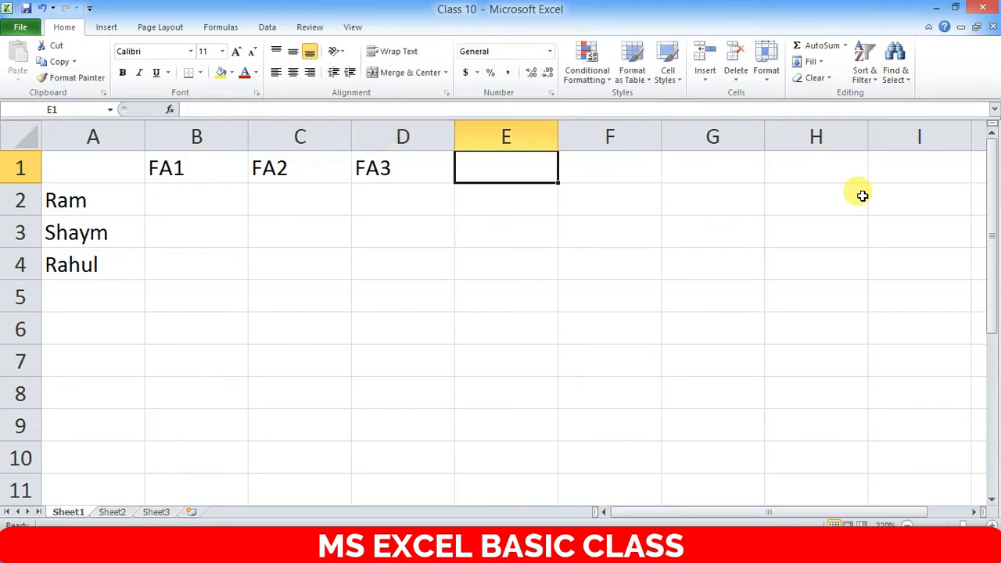
type("FA")
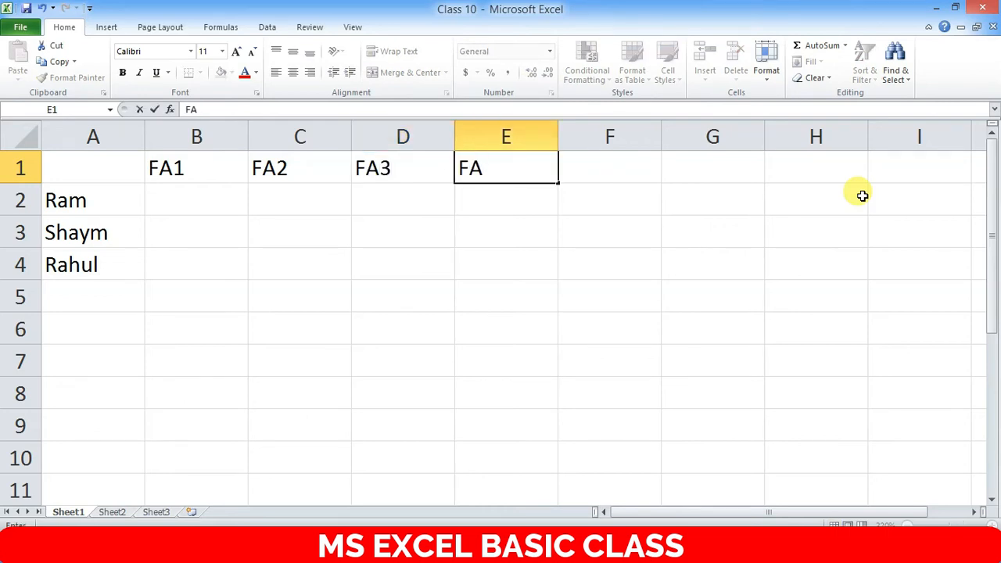
type("4")
key("Return")
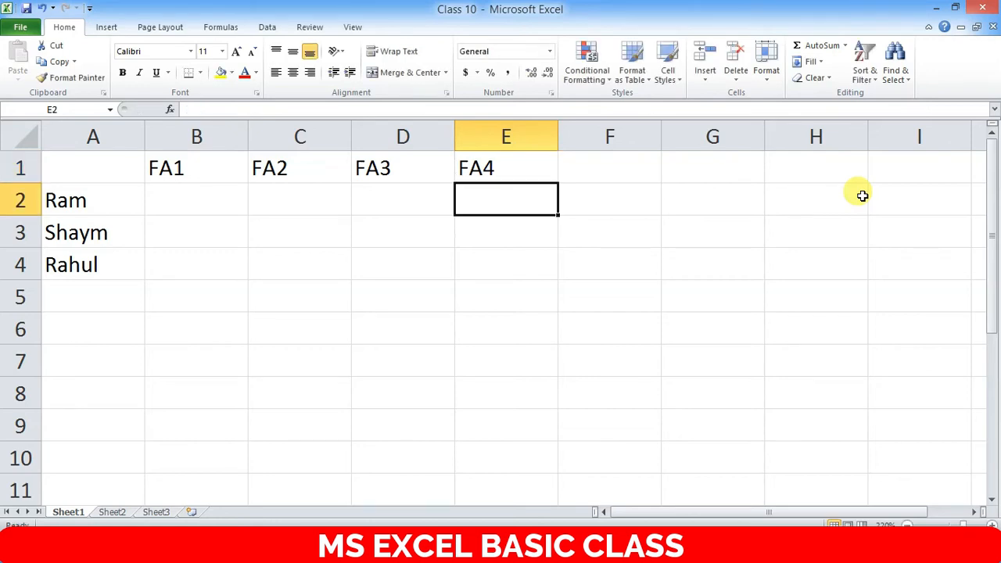
key("Left")
key("Left")
key("Left")
key("Left")
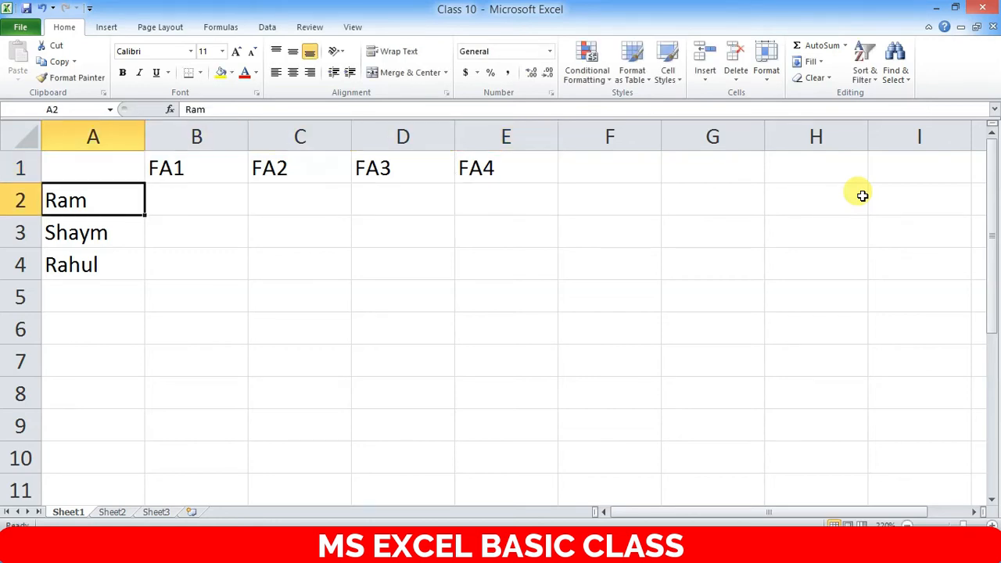
key("Right")
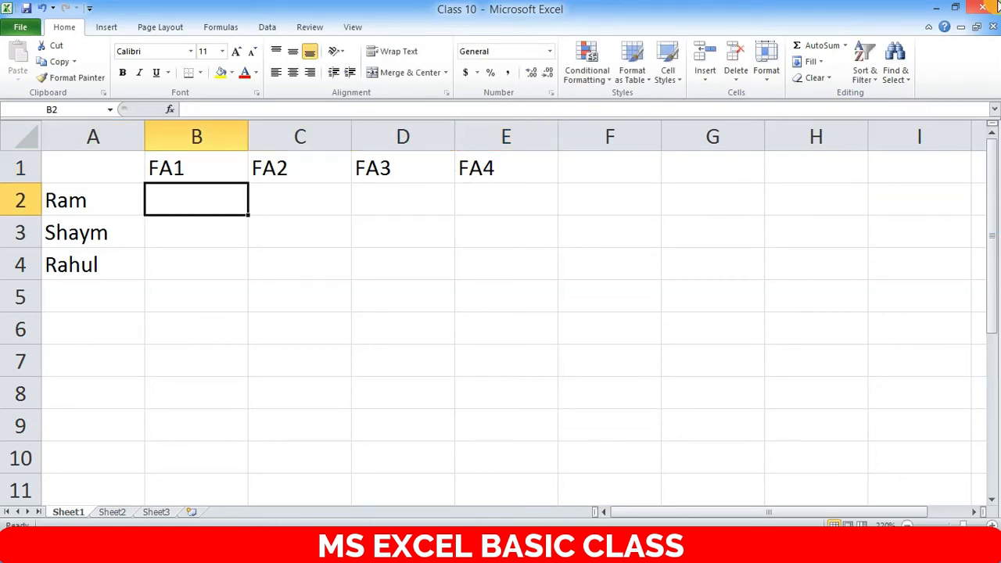
mouse_move(999, 3)
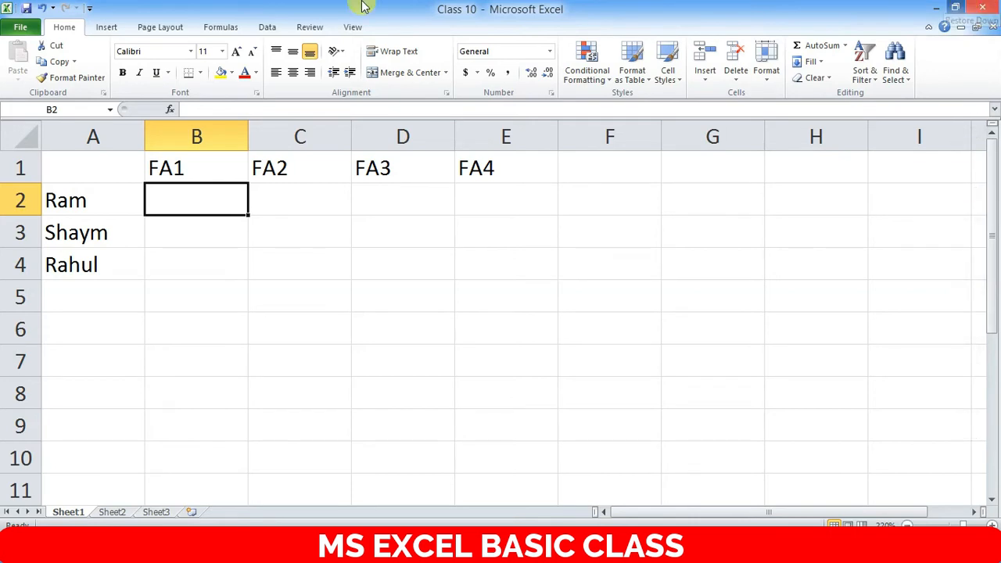
- Enter the FA1 marks 75, 66 and 85 in B2:B4
left_click(82, 200)
left_click(178, 207)
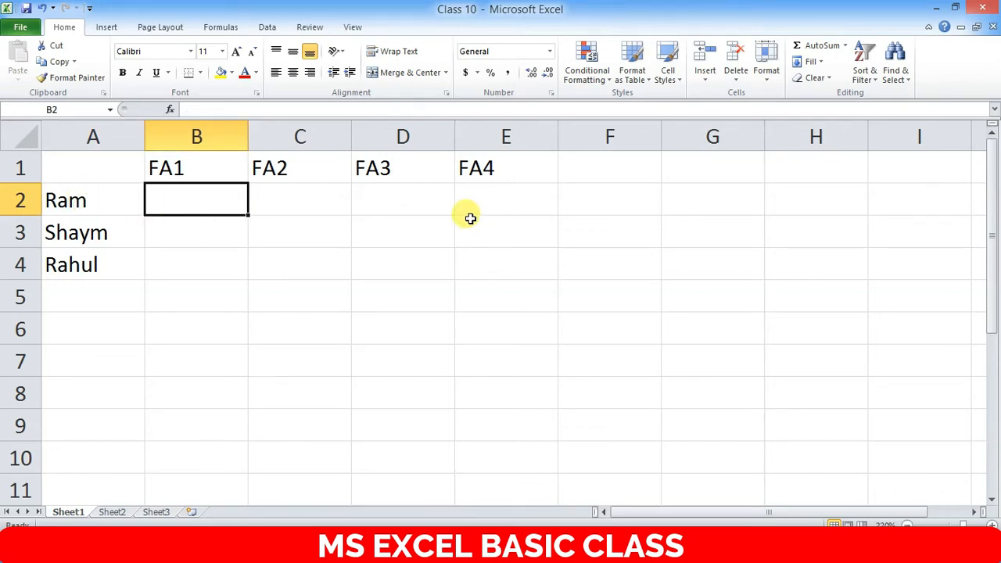
type("75")
key("Return")
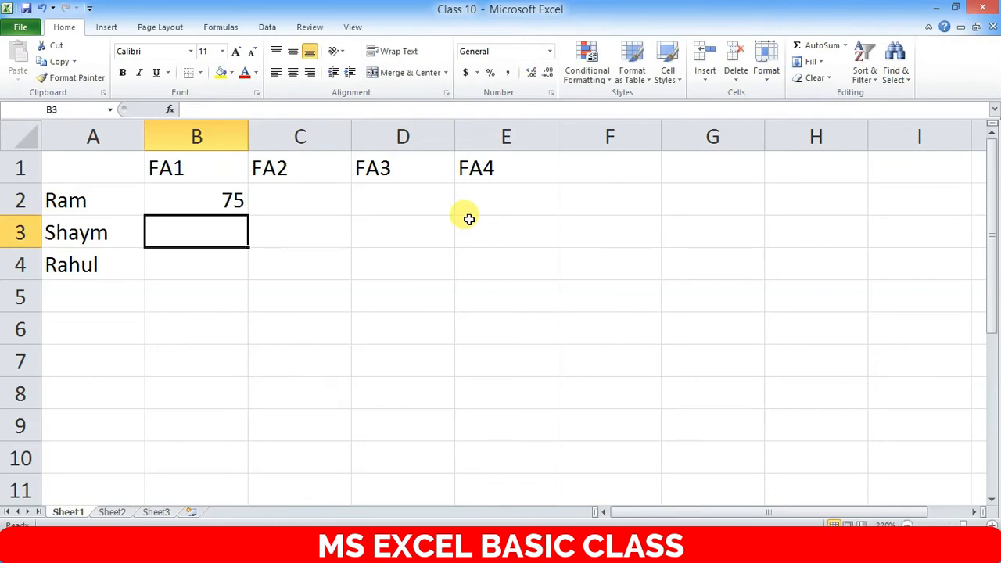
key("Return")
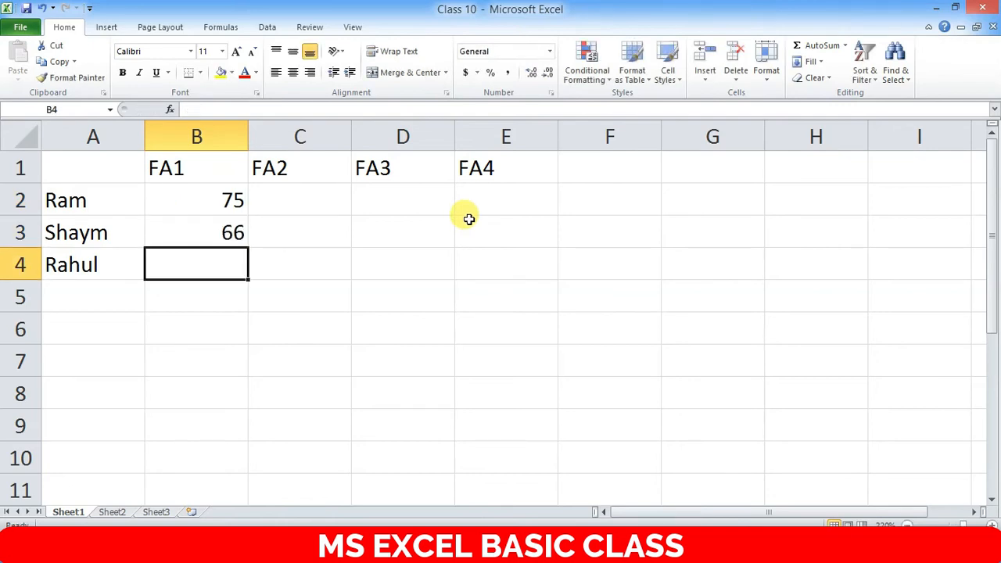
type("85")
key("Return")
- Enter the FA2 marks 78, 47 and 90 in C2:C4
key("Right")
key("Up")
key("Up")
key("Up")
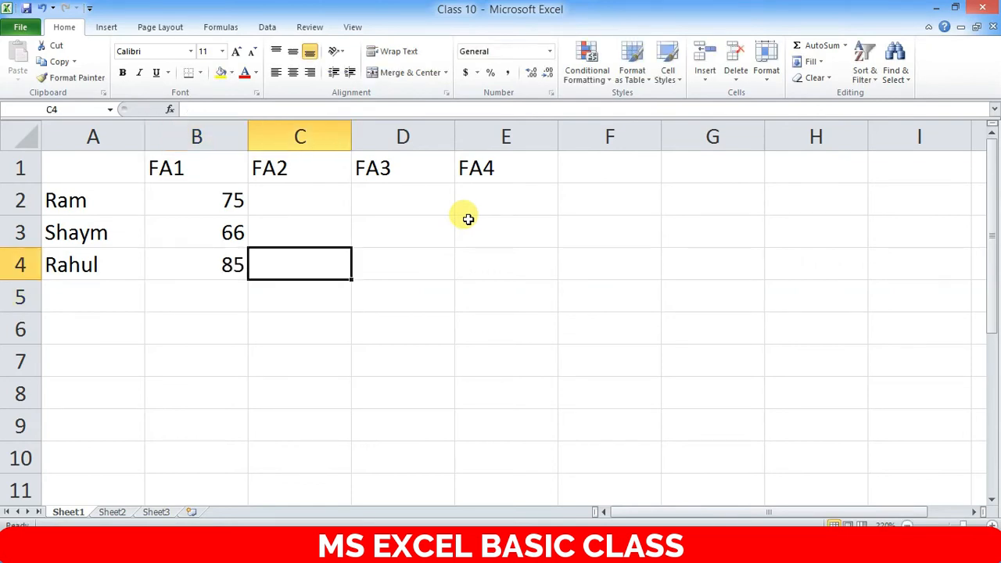
type("78")
key("Return")
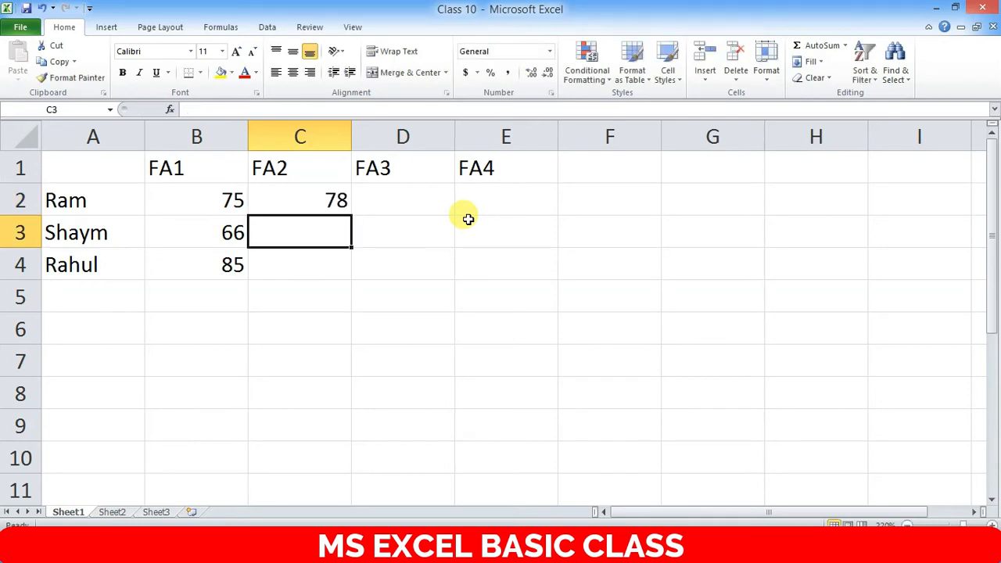
type("47")
key("Return")
type("9")
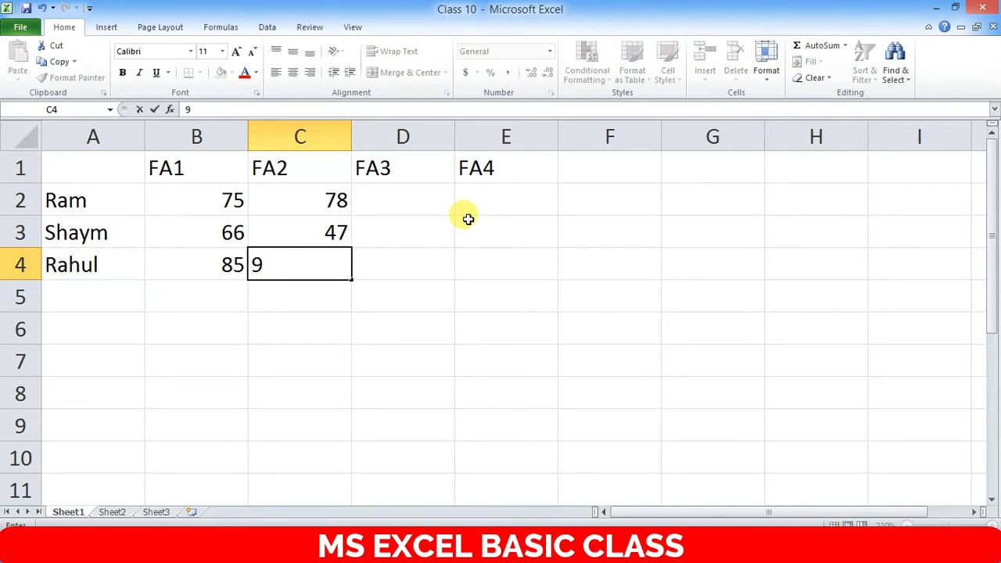
type("0")
key("Return")
- Enter the FA3 marks 80, 60 and 90 in D2:D4
key("Right")
key("Right")
key("Left")
key("Up")
key("Up")
key("Up")
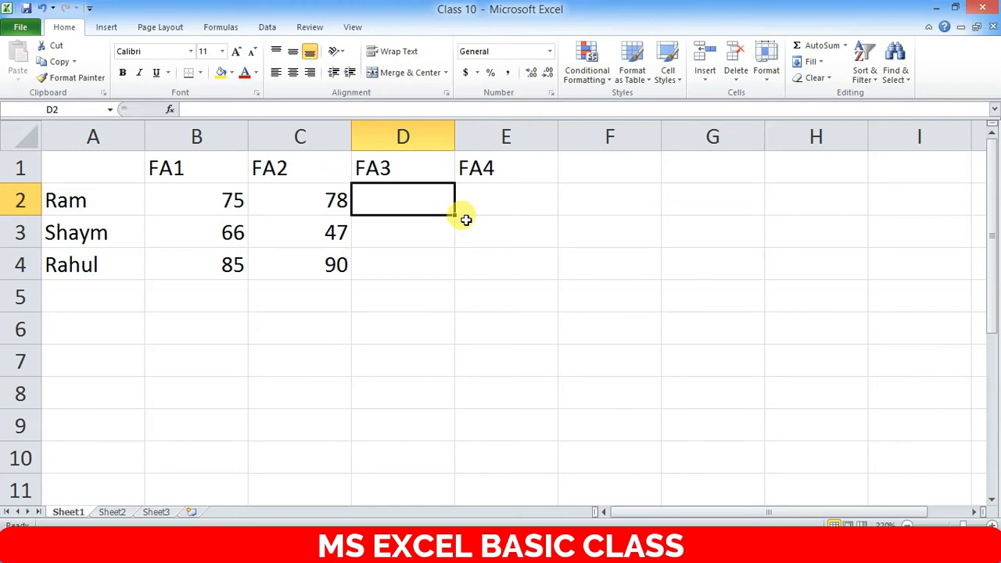
type("80")
key("Return")
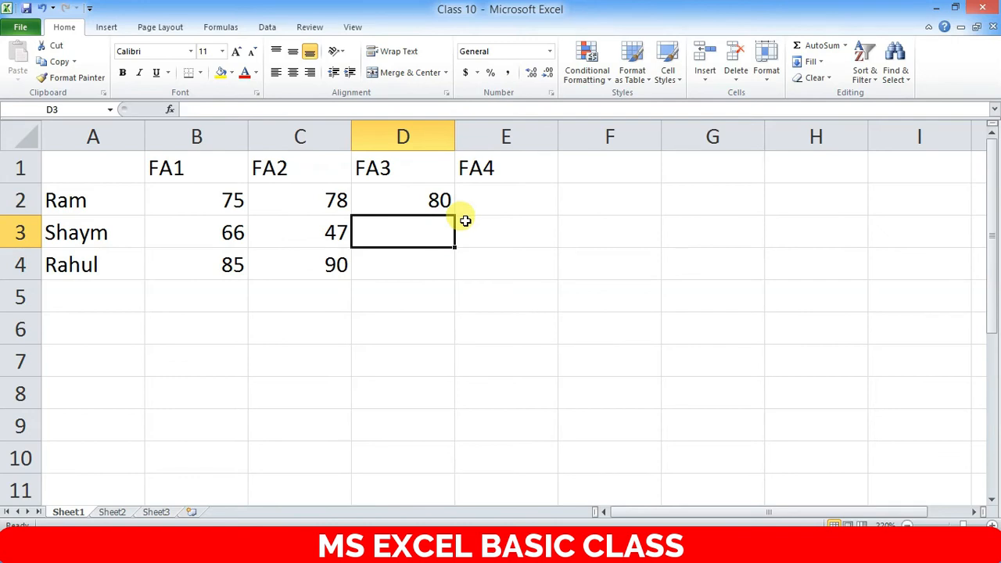
type("60")
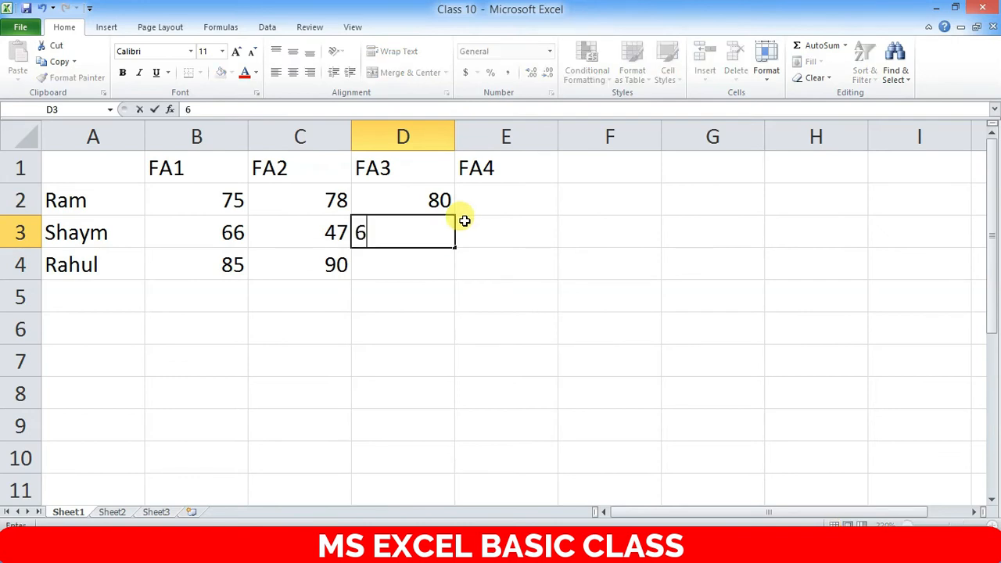
key("Return")
type("90")
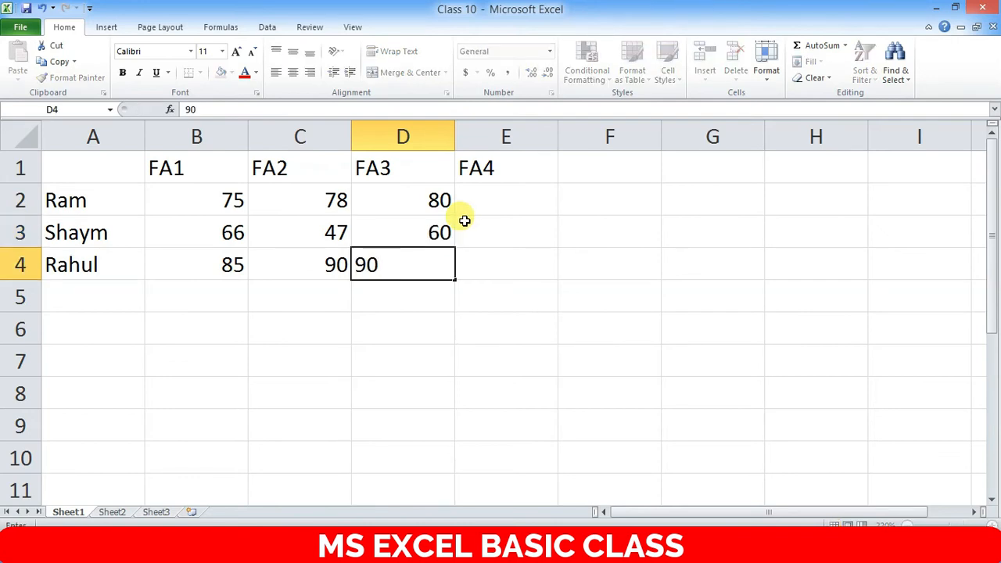
key("Return")
- Enter the FA4 marks 85, 75 and 95 in E2:E4
key("Right")
key("Up")
key("Up")
key("Up")
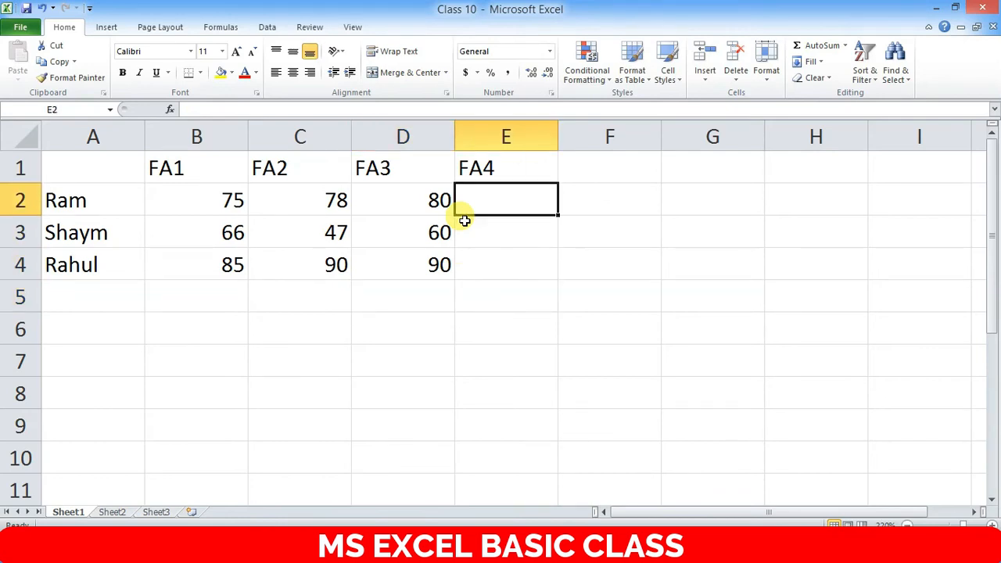
type("85")
key("Return")
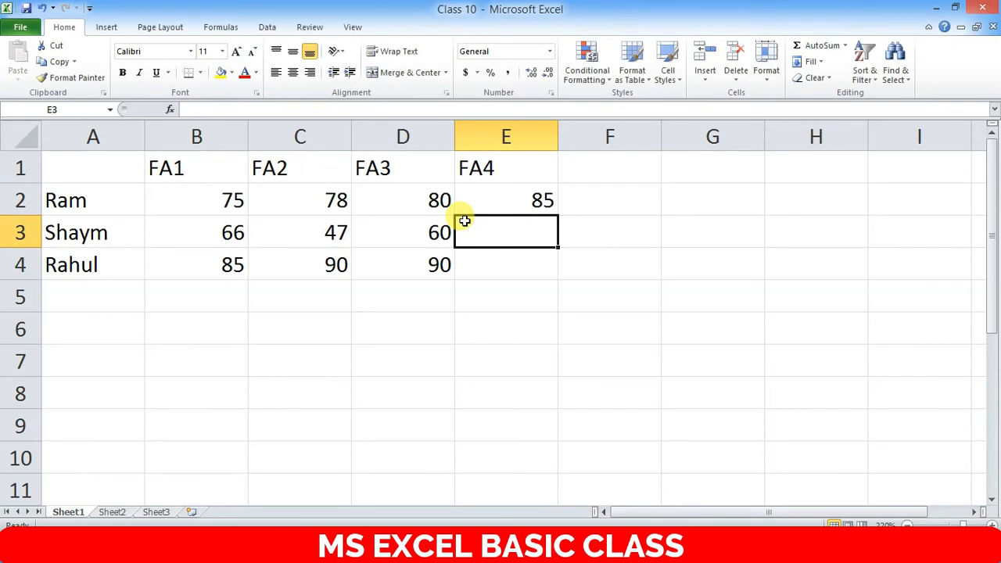
type("75")
key("Return")
type("+")
key("Escape")
key("Return")
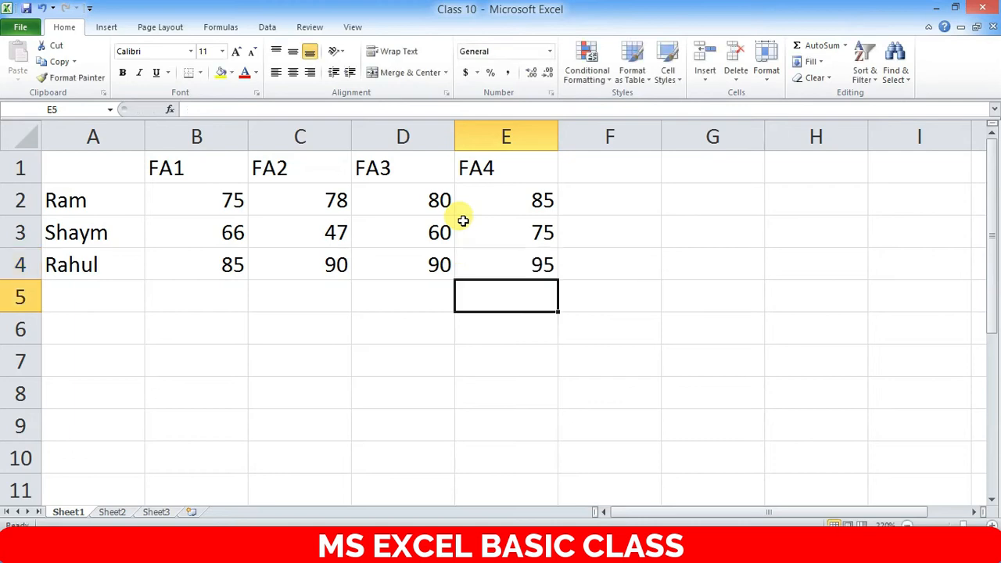
- Centre the FA1–FA4 headings in B1:E1
left_click(157, 164)
left_click_drag(270, 177, 525, 179)
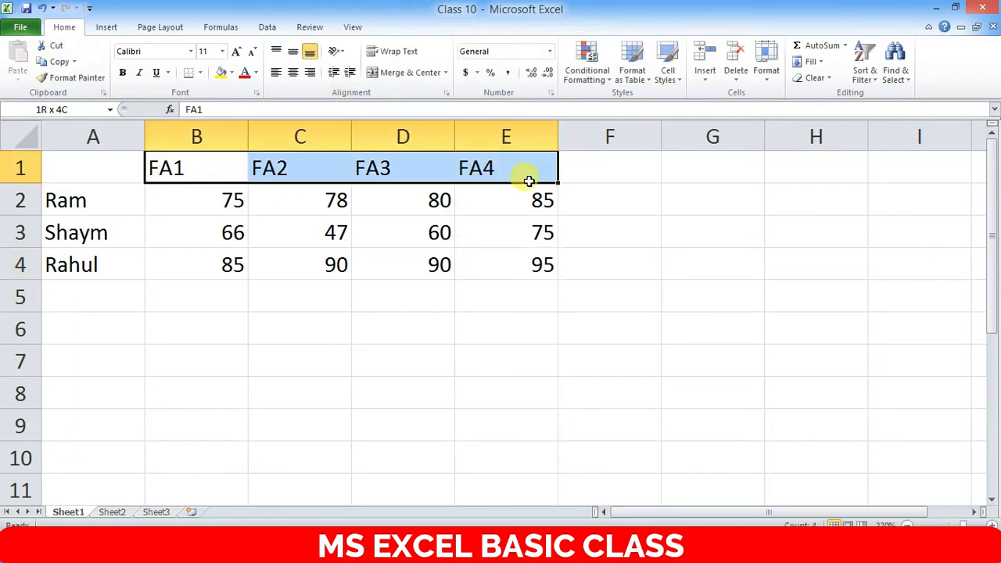
left_click(293, 72)
left_click(467, 219)
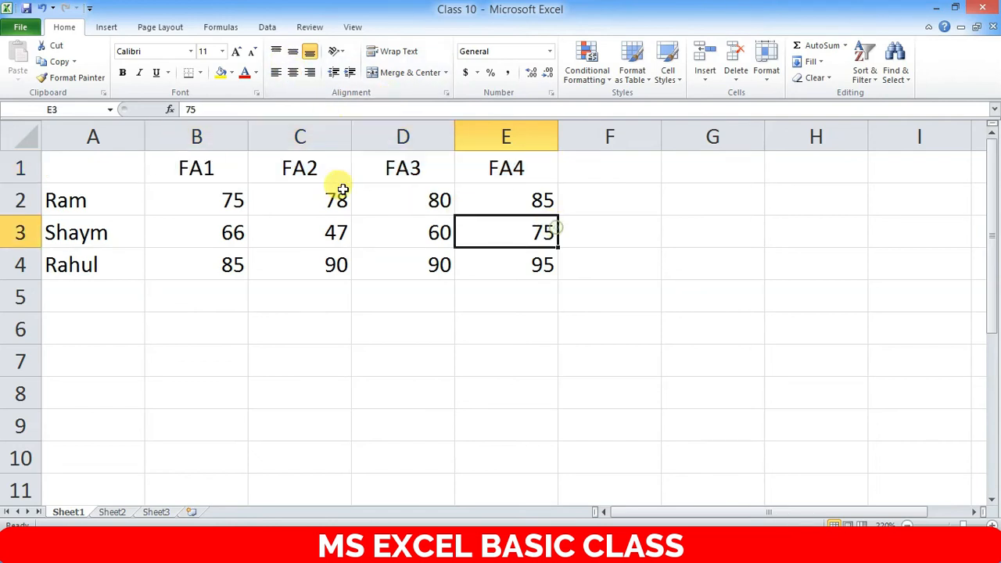
- Enter the heading Name in cell A1
left_click_drag(137, 161, 531, 254)
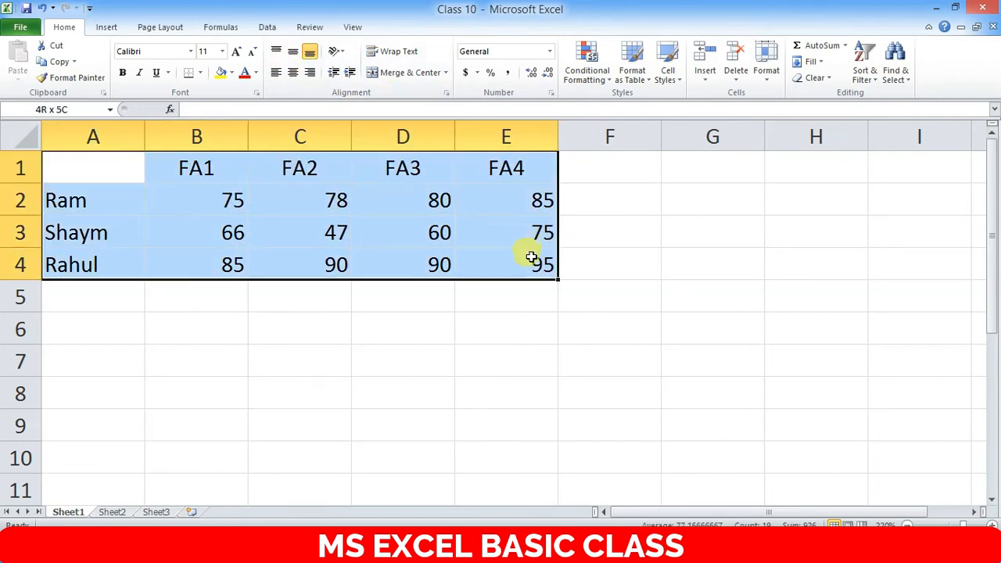
left_click(328, 233)
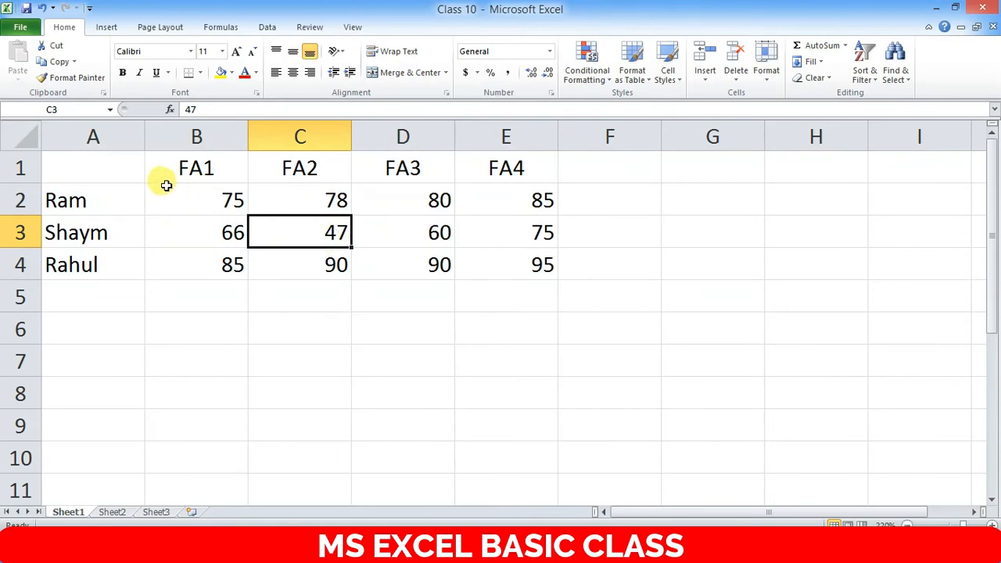
left_click_drag(108, 163, 470, 257)
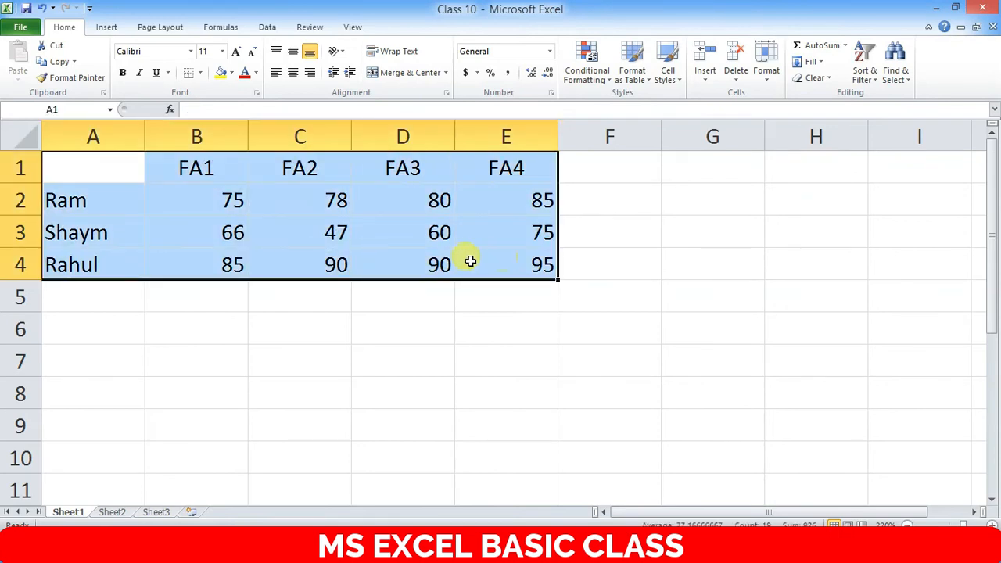
left_click(101, 173)
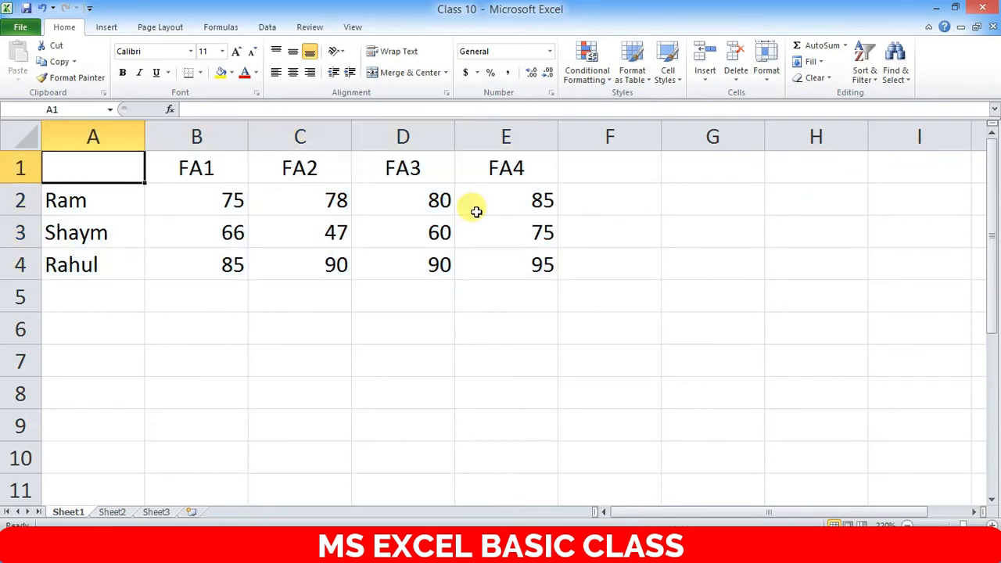
type("Name")
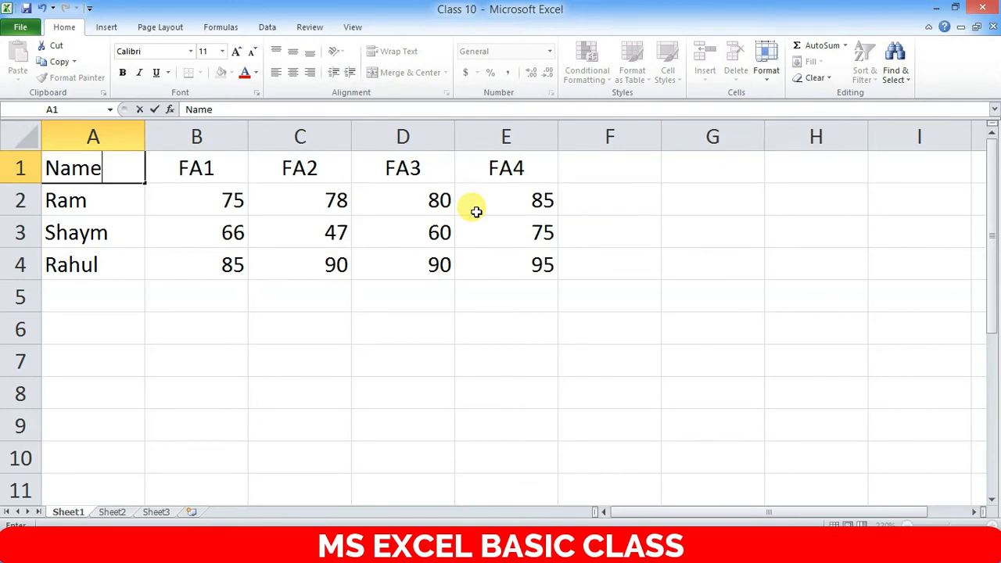
key("Tab")
key("Down")
- Select the whole marks table A1:E4
left_click(327, 318)
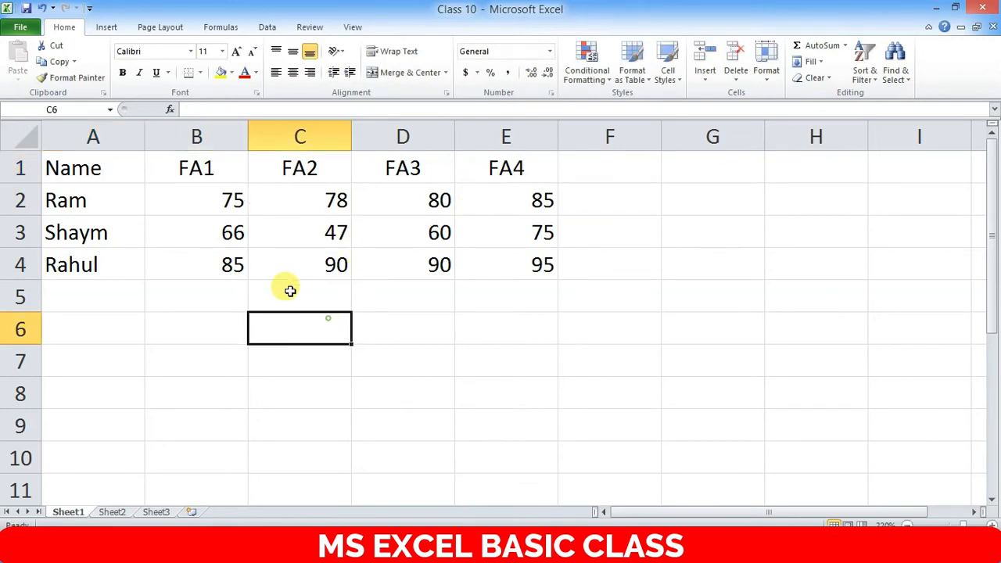
left_click_drag(106, 166, 518, 266)
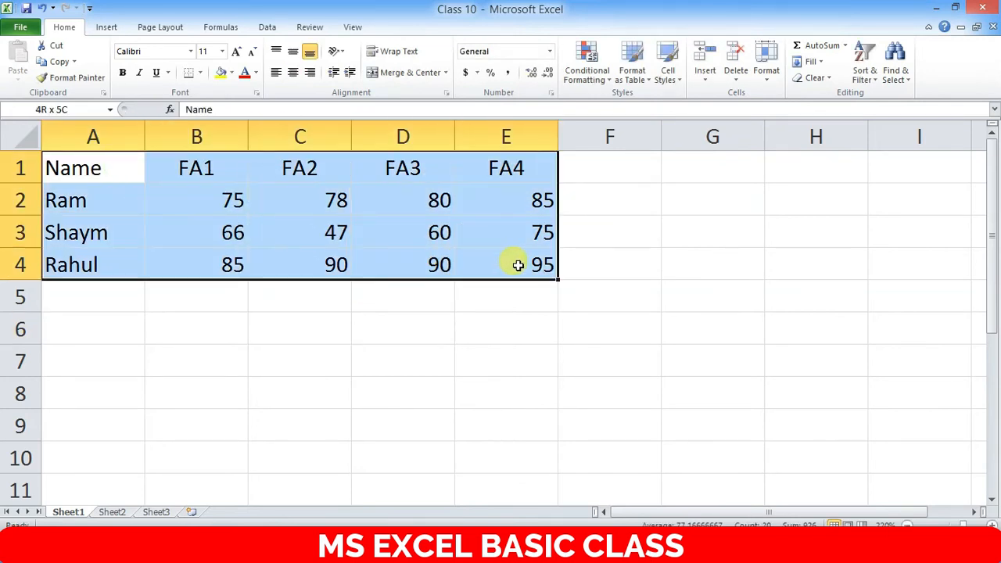
left_click(400, 344)
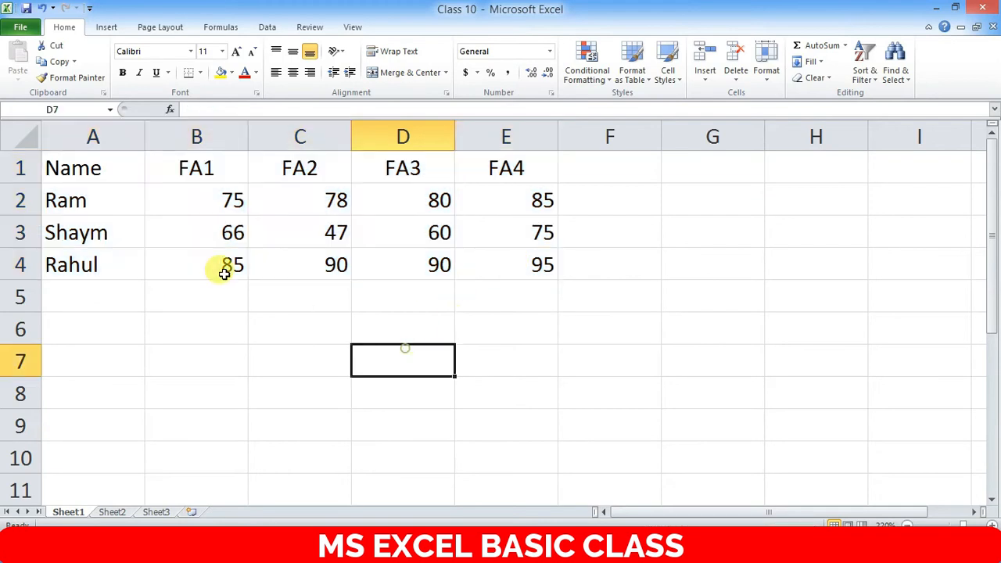
left_click_drag(90, 166, 480, 246)
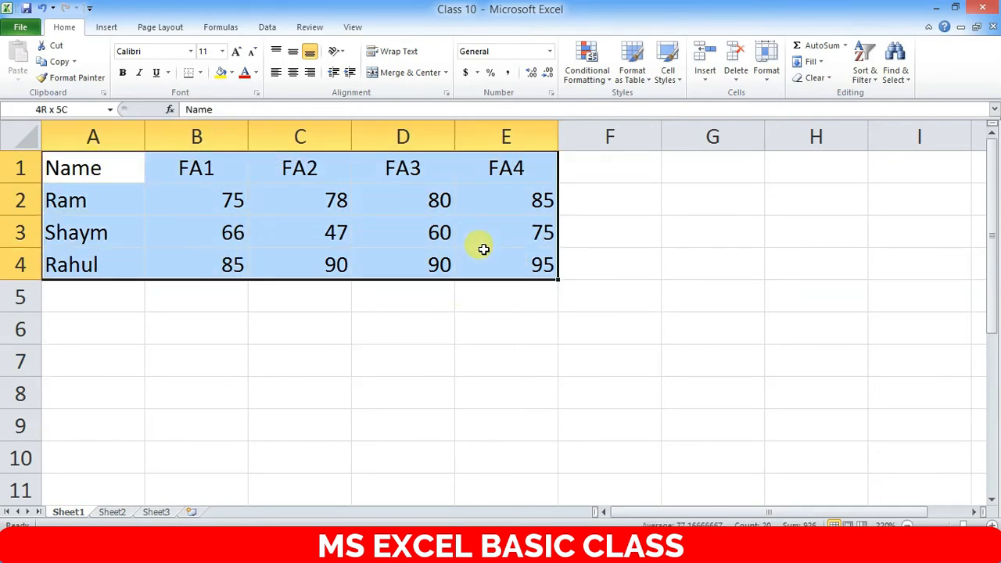
left_click(84, 172)
- Apply All Borders from the Borders dropdown to the A1:E4 marks table
left_click_drag(86, 170, 529, 252)
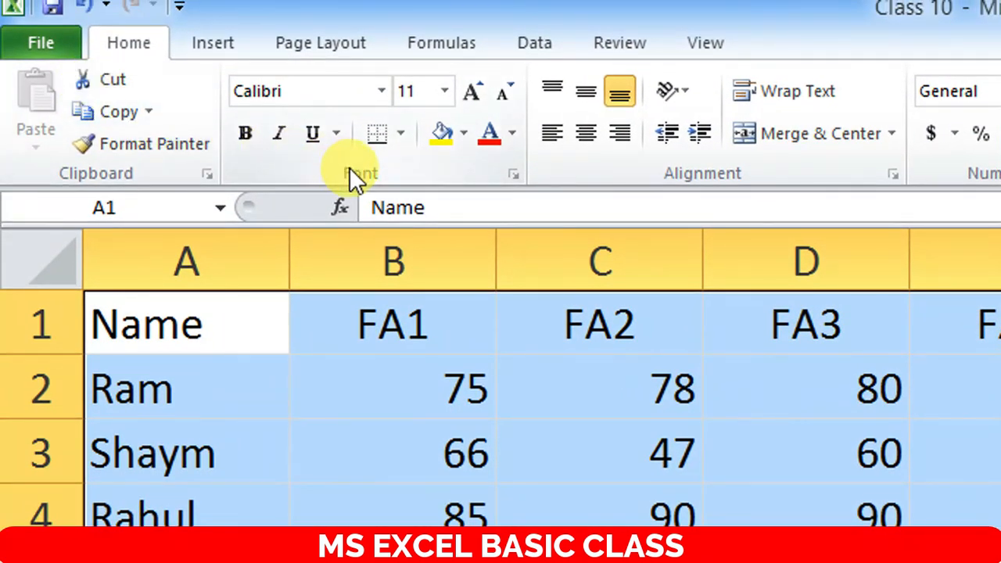
left_click(401, 140)
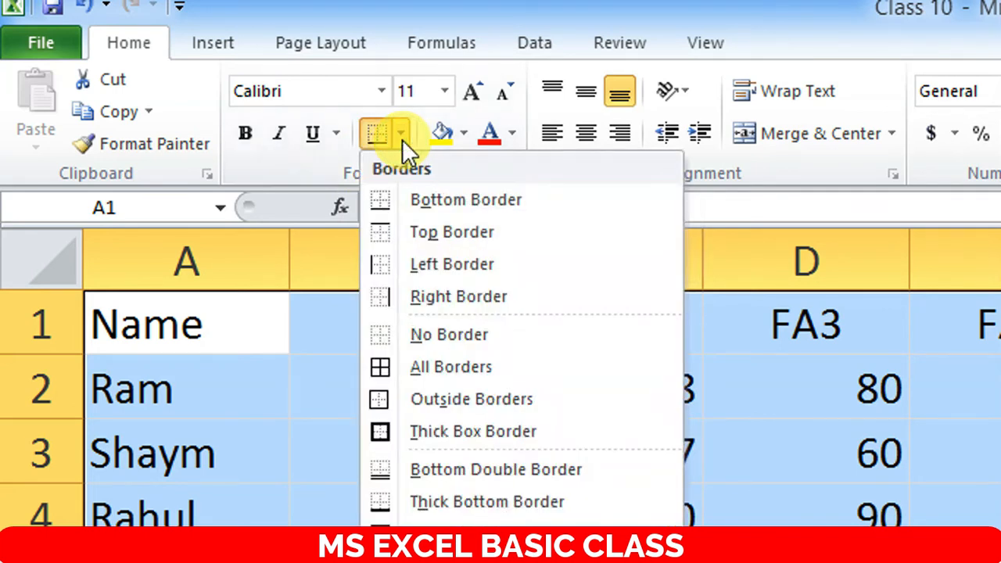
left_click(408, 361)
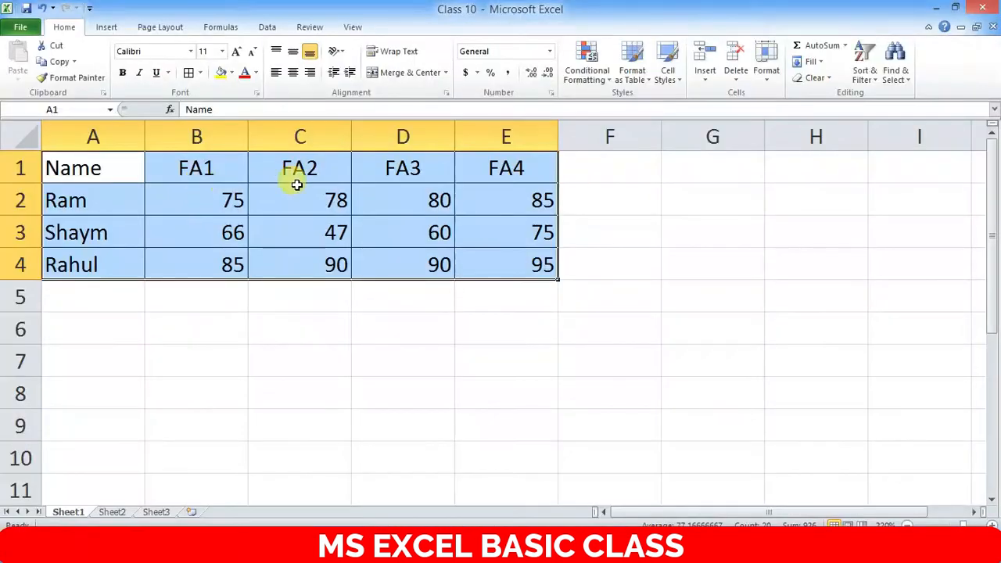
left_click(413, 363)
left_click(633, 401)
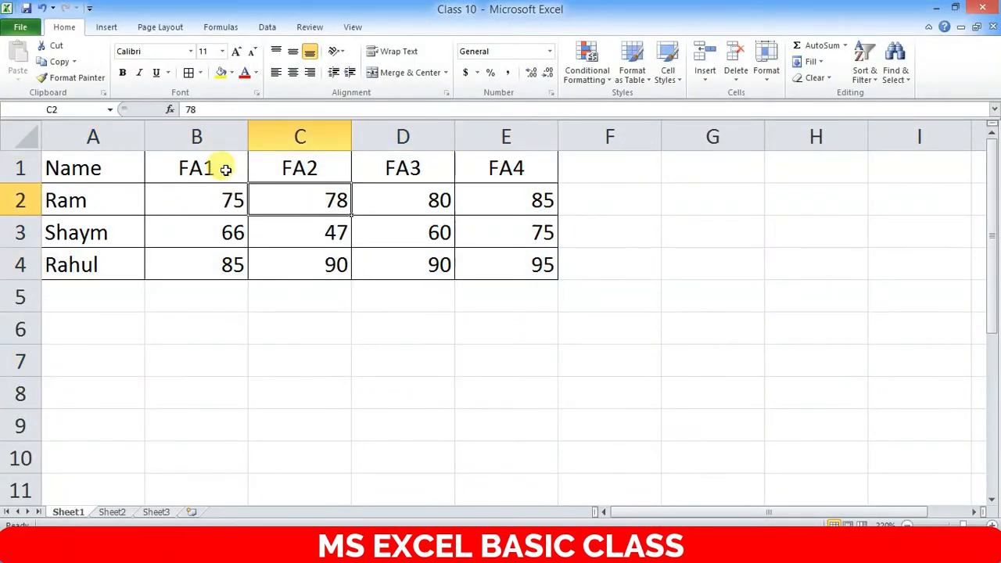
left_click(344, 232)
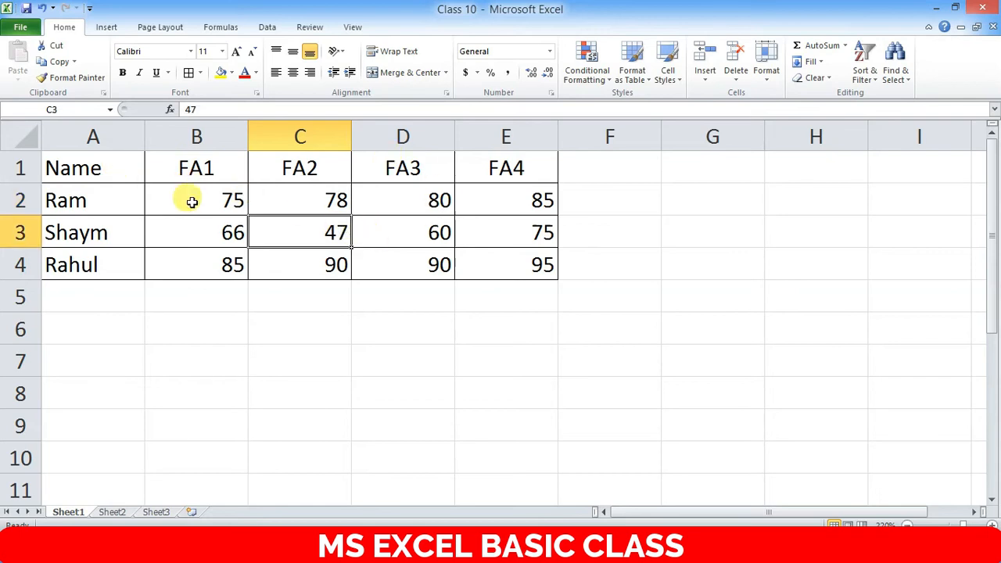
scroll(268, 237, "up", 7)
scroll(274, 238, "down", 2)
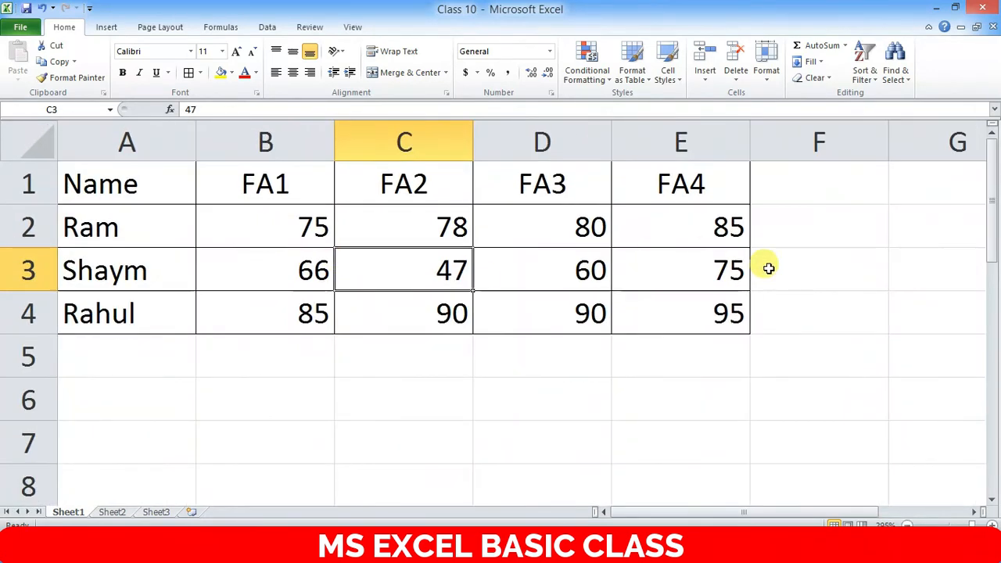
left_click(827, 287)
left_click(894, 206)
left_click(476, 227)
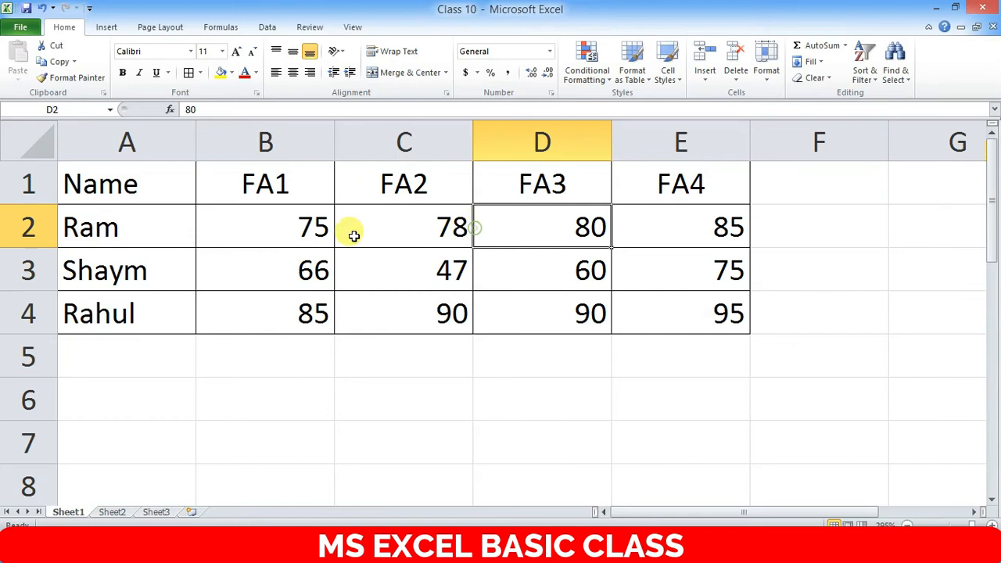
scroll(334, 259, "down", 3)
scroll(332, 259, "up", 3)
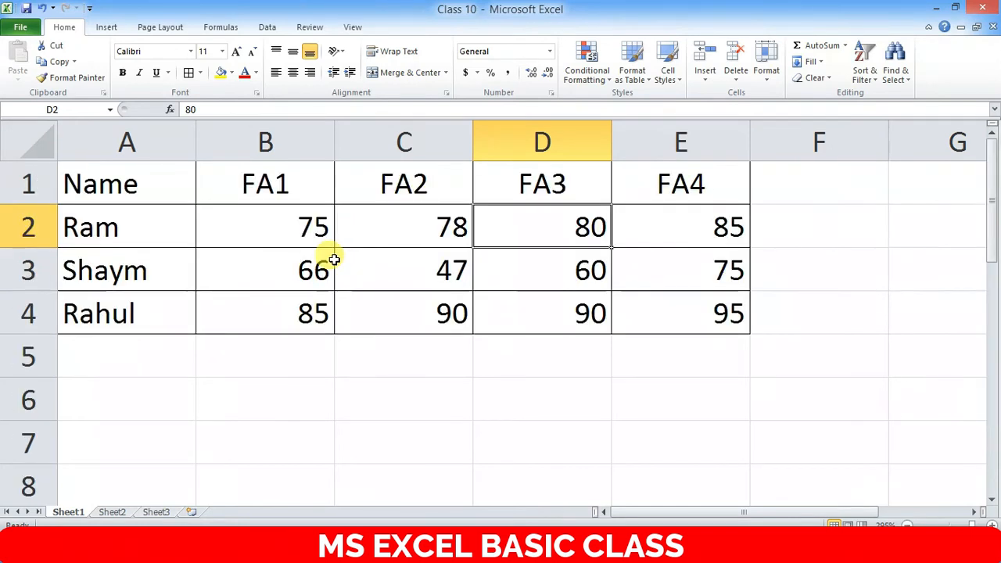
left_click(798, 182)
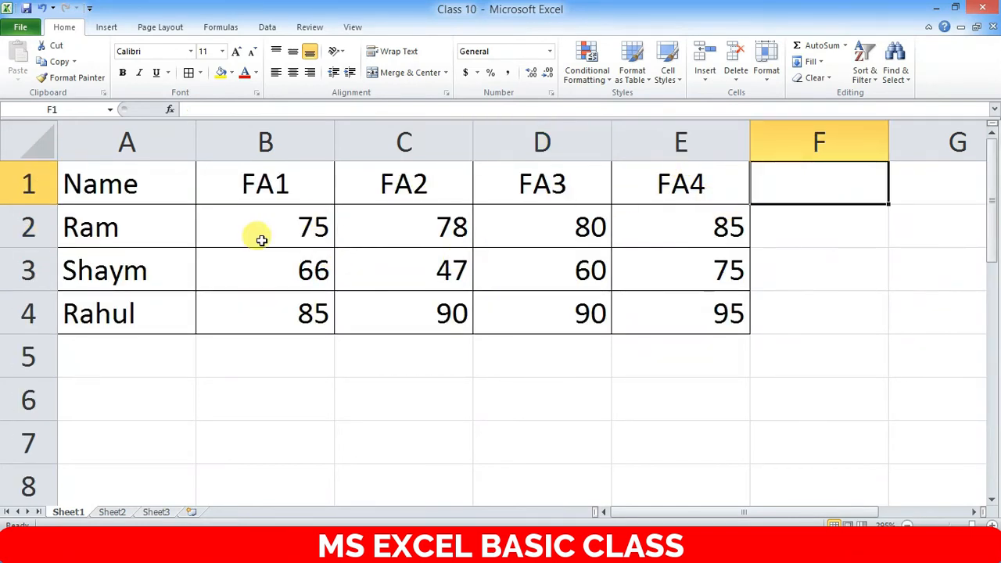
left_click(275, 350)
left_click(173, 360)
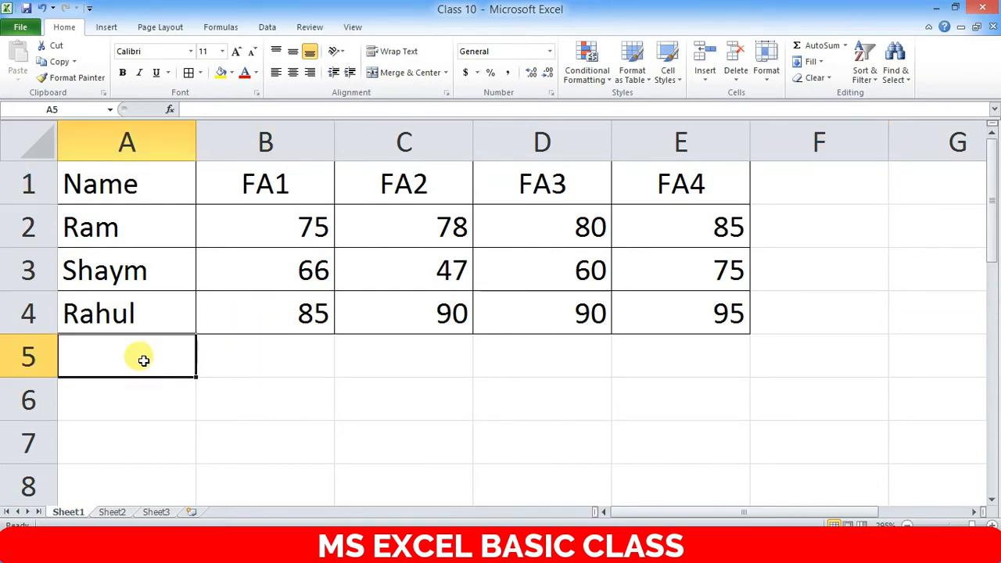
left_click(293, 351)
left_click_drag(289, 220, 301, 320)
left_click(280, 364)
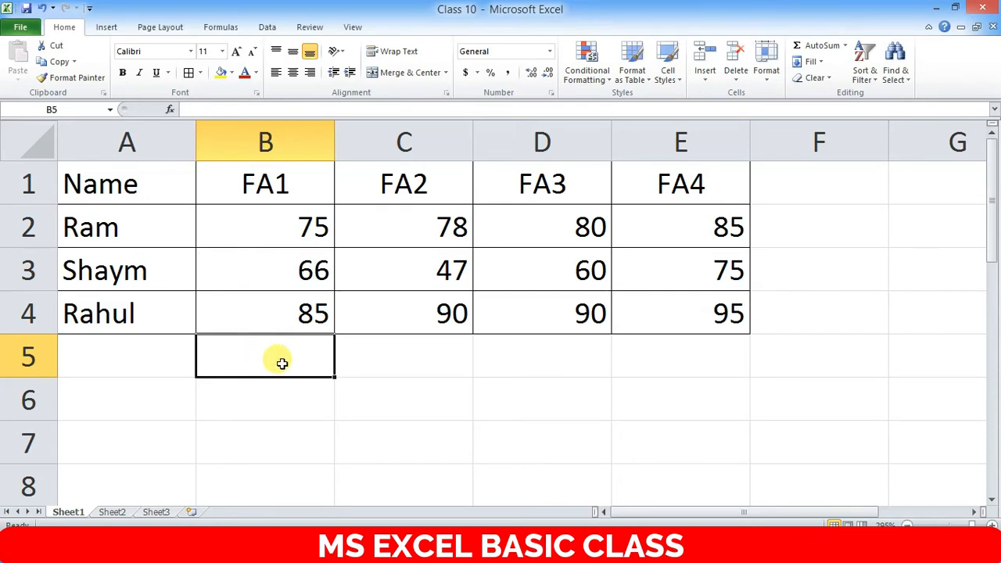
- Enter =max(B2:B4) in B5 to show the highest FA1 mark, 85
type("=max")
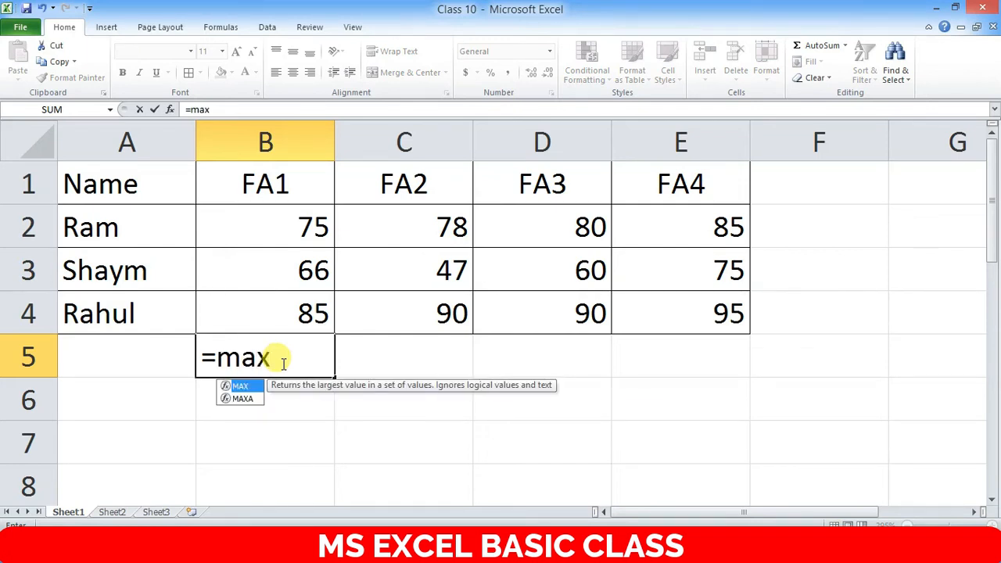
type("(")
left_click_drag(299, 210, 313, 321)
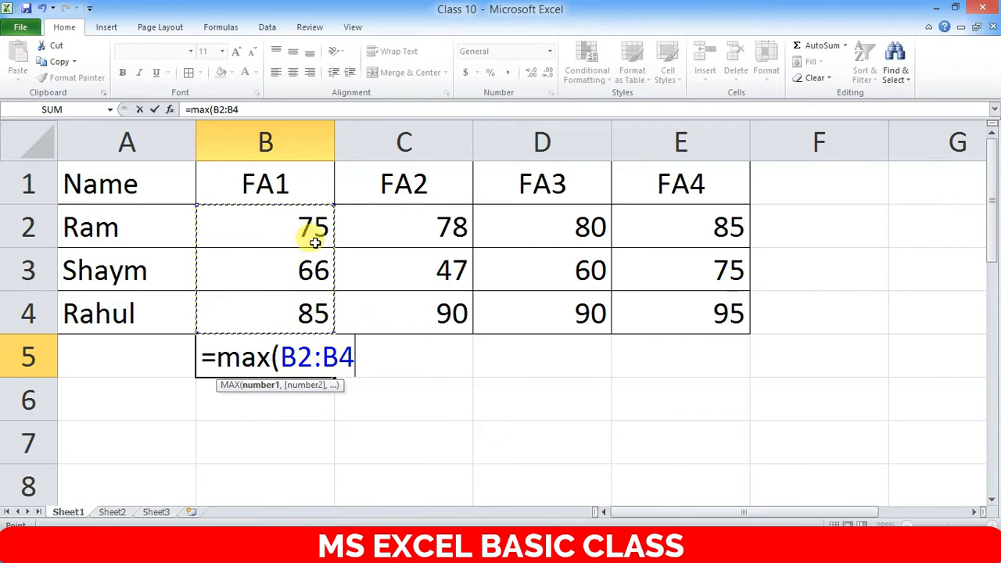
key("BackSpace")
key("BackSpace")
key("BackSpace")
key("BackSpace")
key("BackSpace")
key("BackSpace")
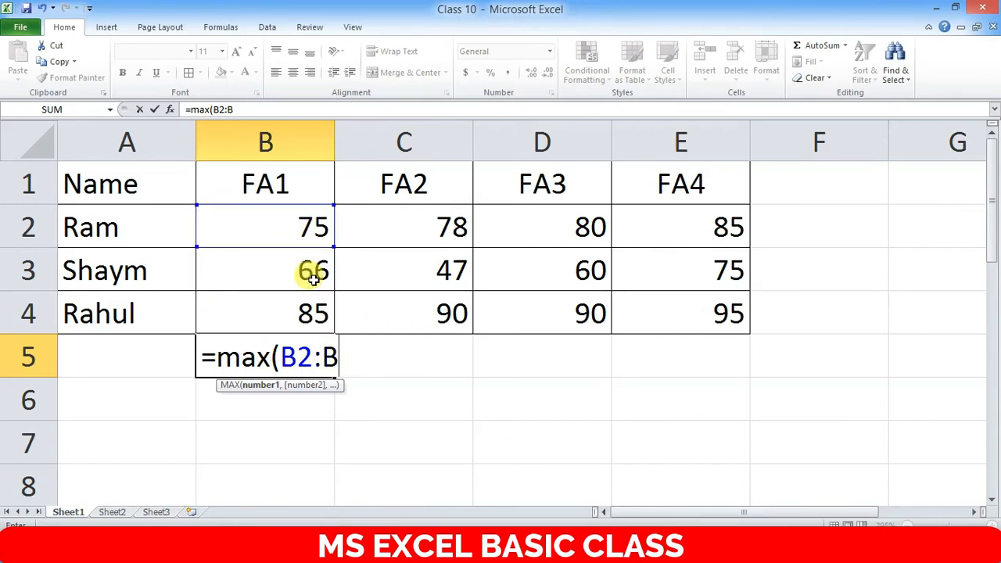
left_click_drag(310, 227, 313, 317)
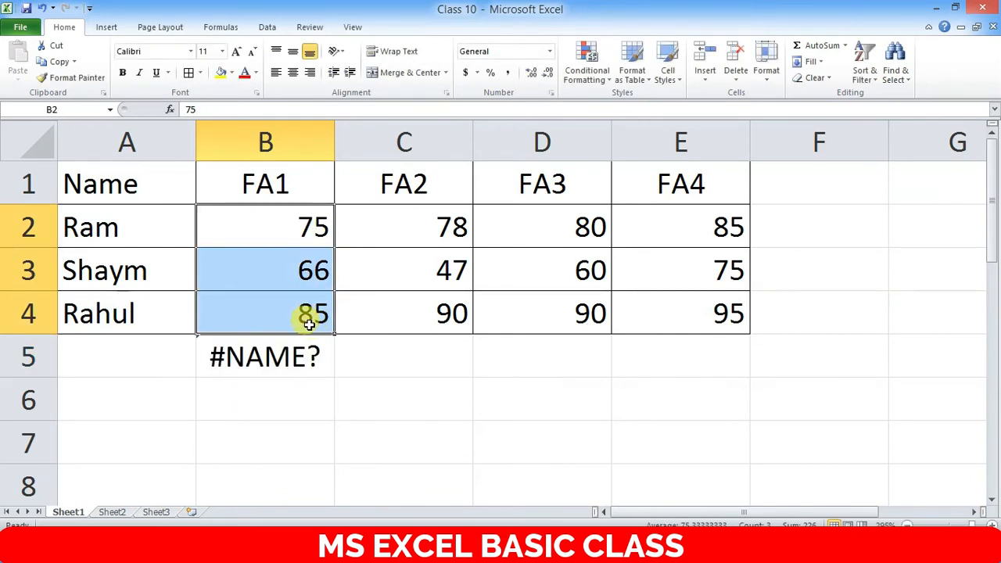
double_click(307, 360)
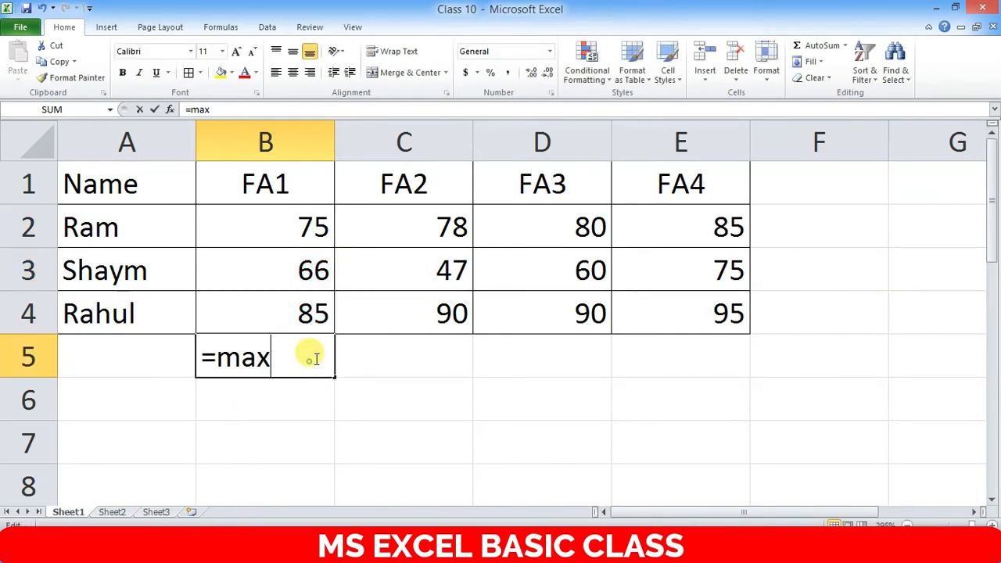
type("(")
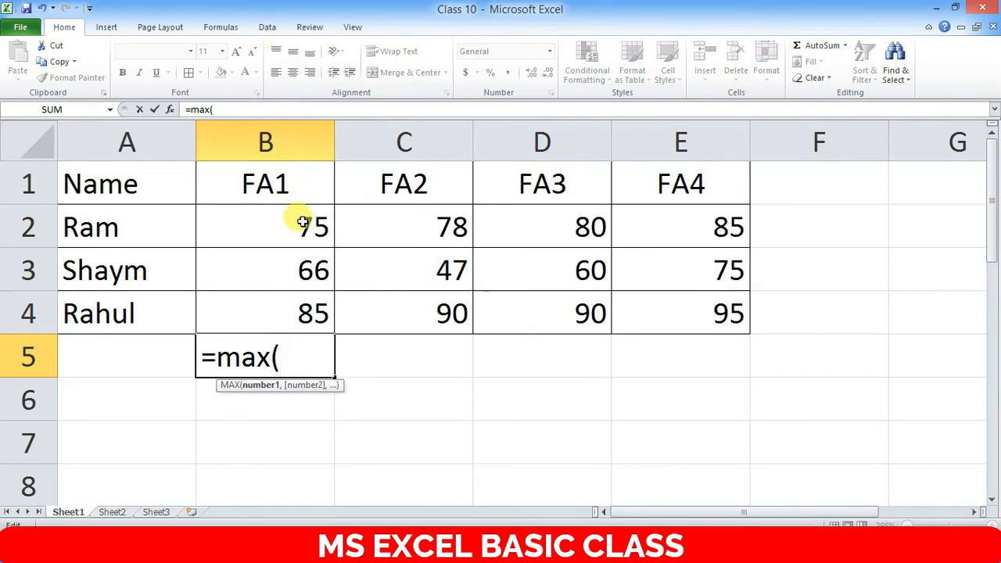
left_click_drag(303, 222, 312, 299)
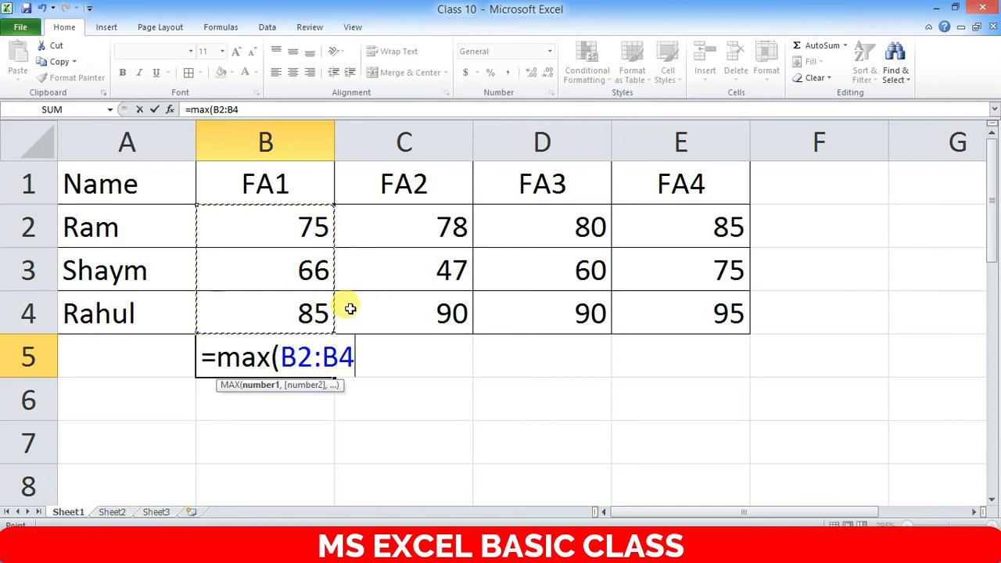
type(")")
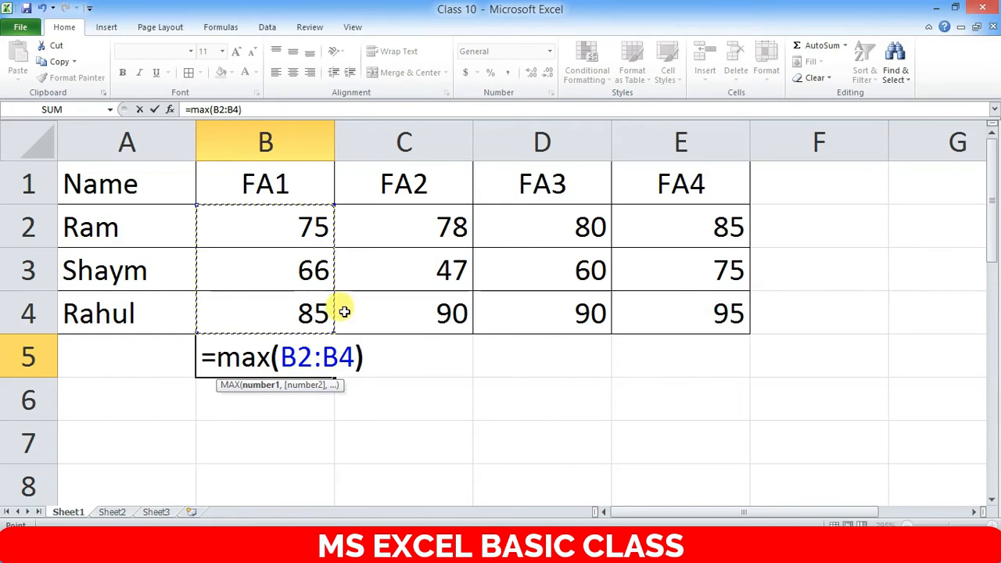
key("Return")
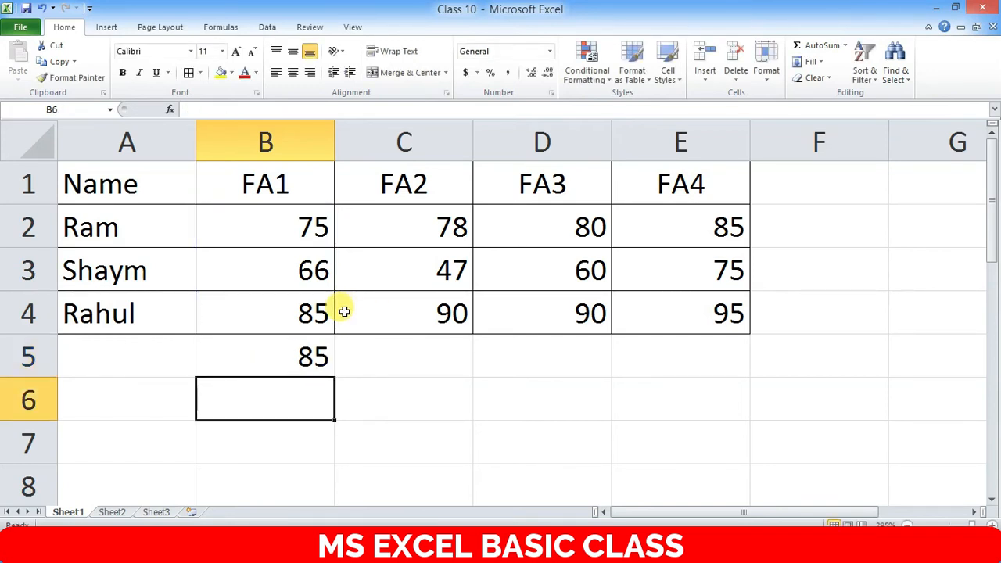
left_click(288, 364)
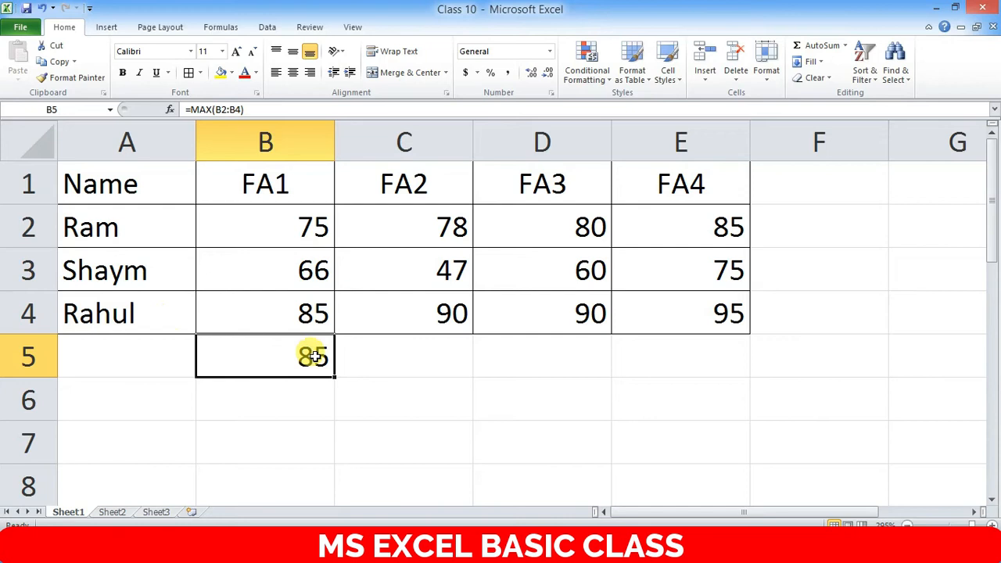
- Enter =min(C2:C4) in C5 to show the lowest FA2 mark, 47
left_click(400, 352)
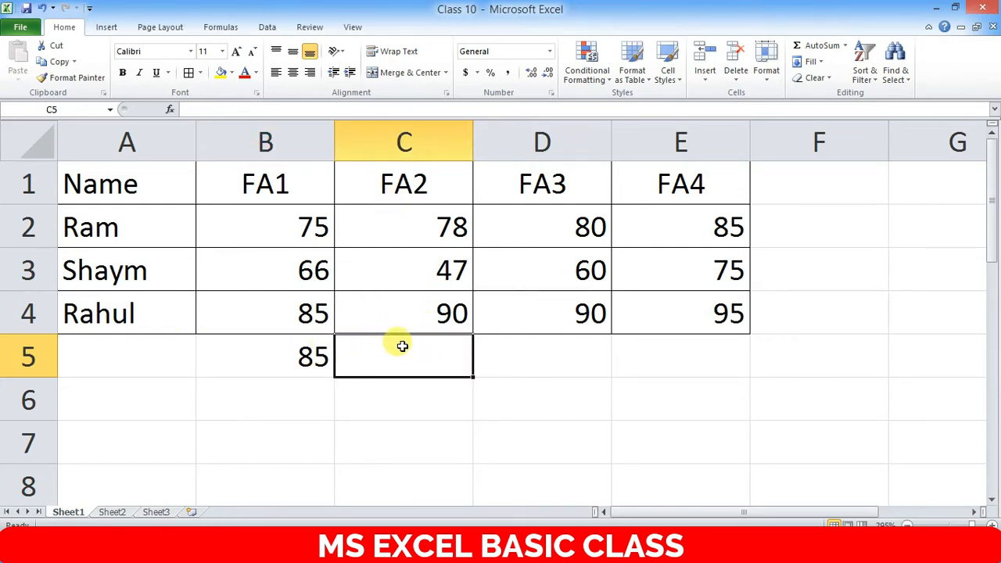
type("=")
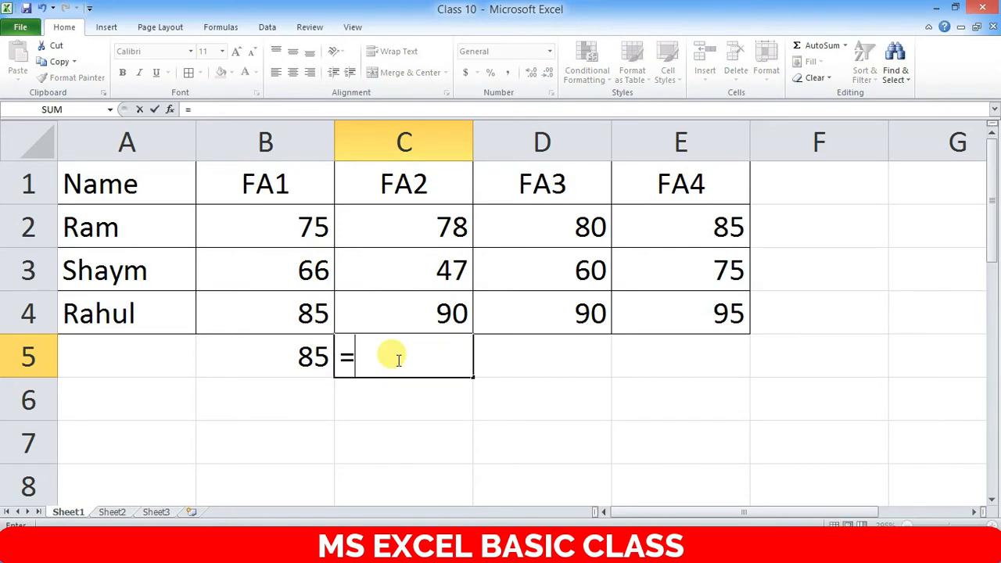
type("min")
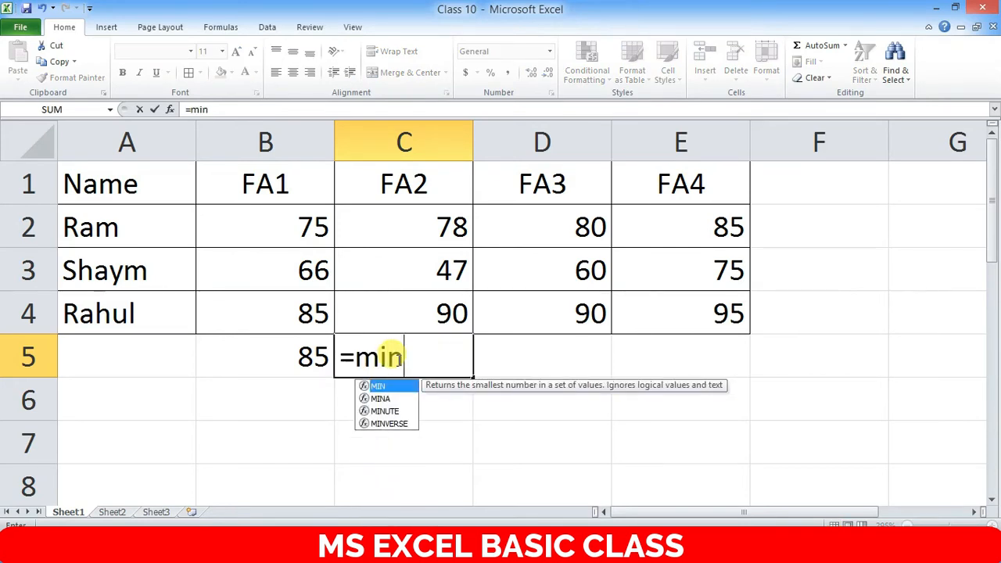
type("(")
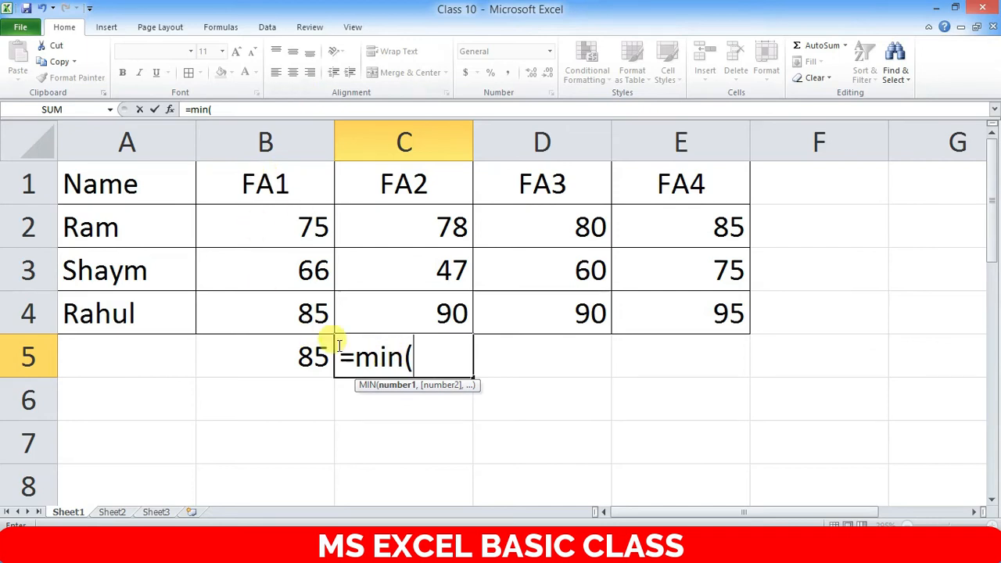
left_click_drag(466, 209, 454, 316)
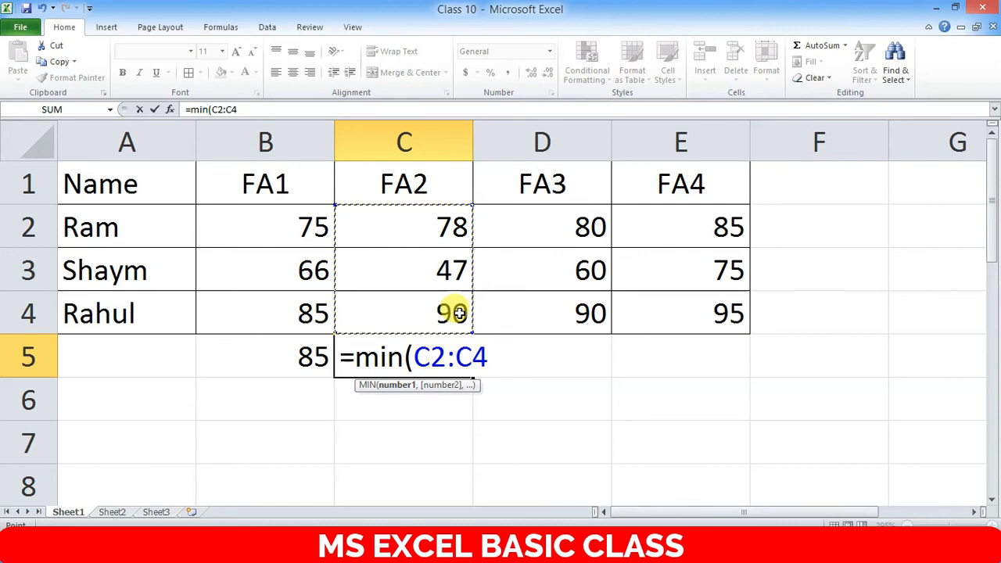
type(")")
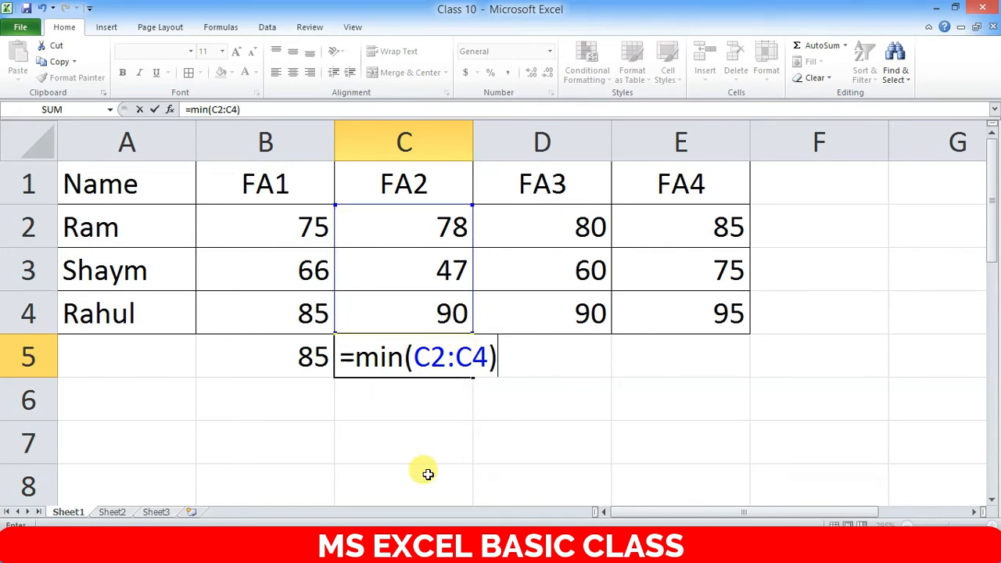
key("Return")
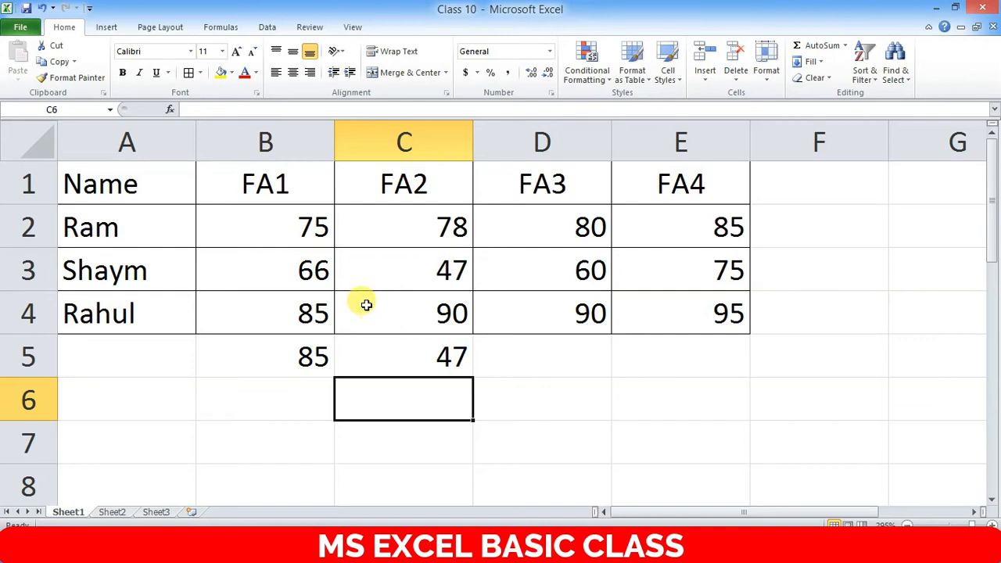
- Start a SUM formula in D5 beneath the FA3 marks
left_click(545, 188)
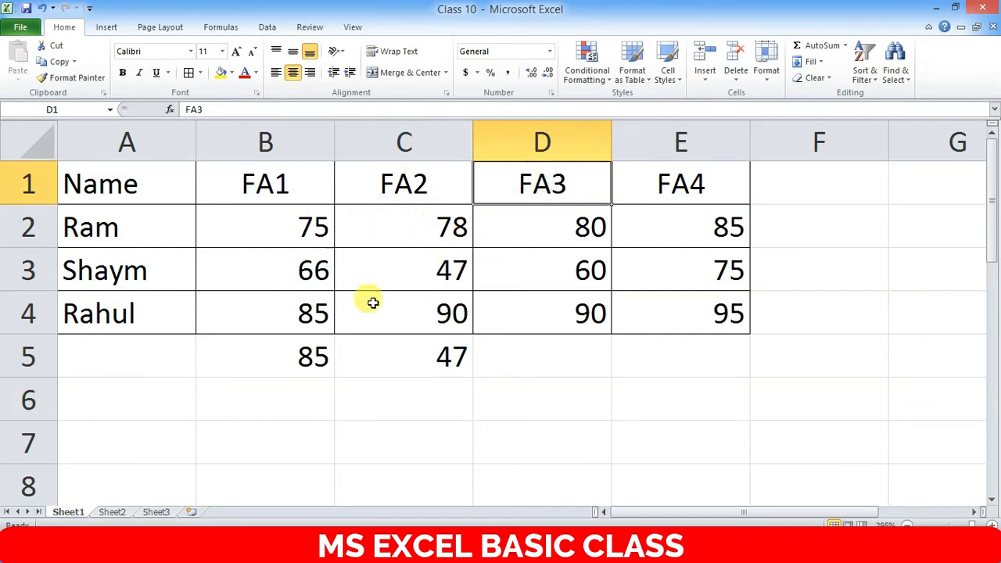
left_click(530, 362)
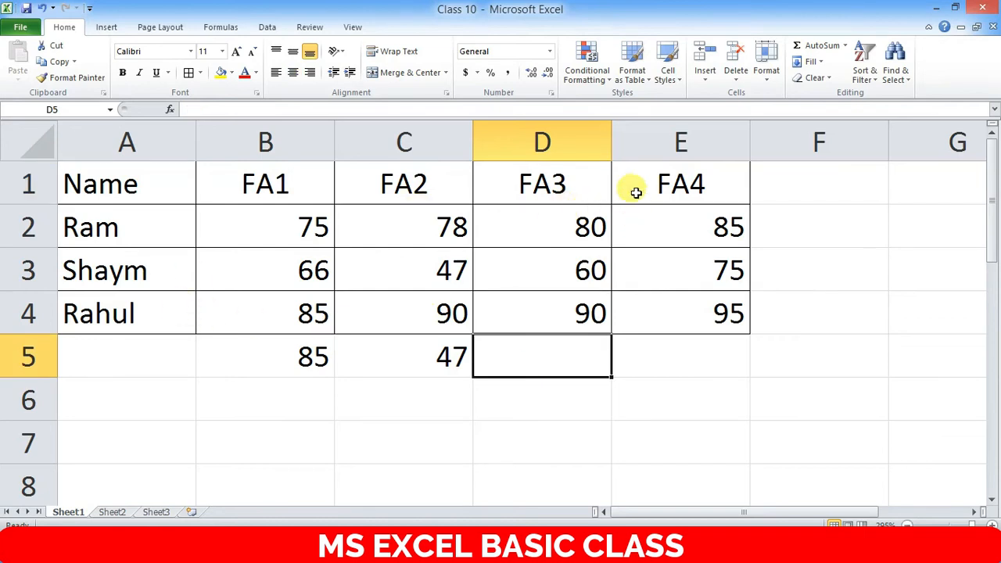
left_click_drag(583, 216, 579, 314)
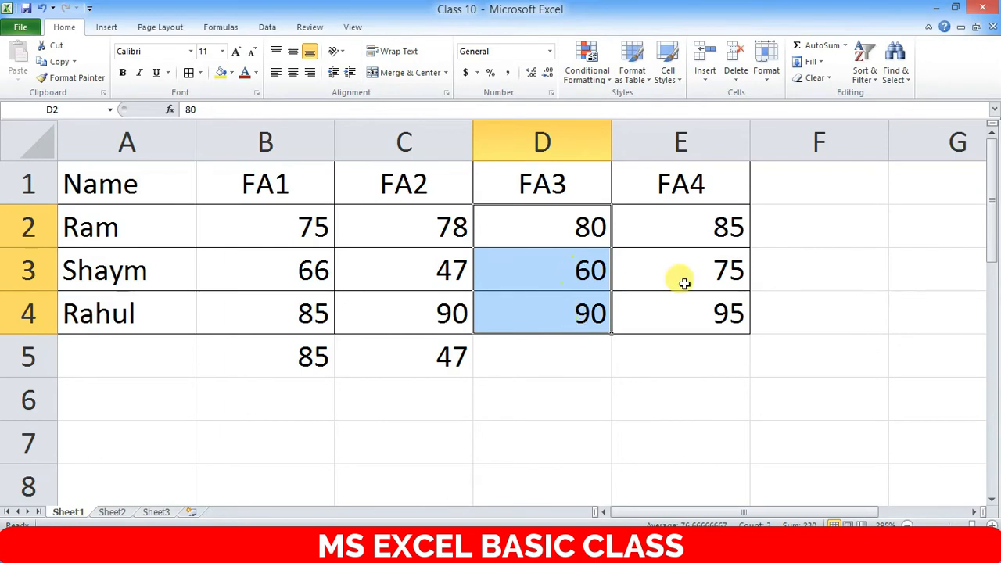
left_click(582, 350)
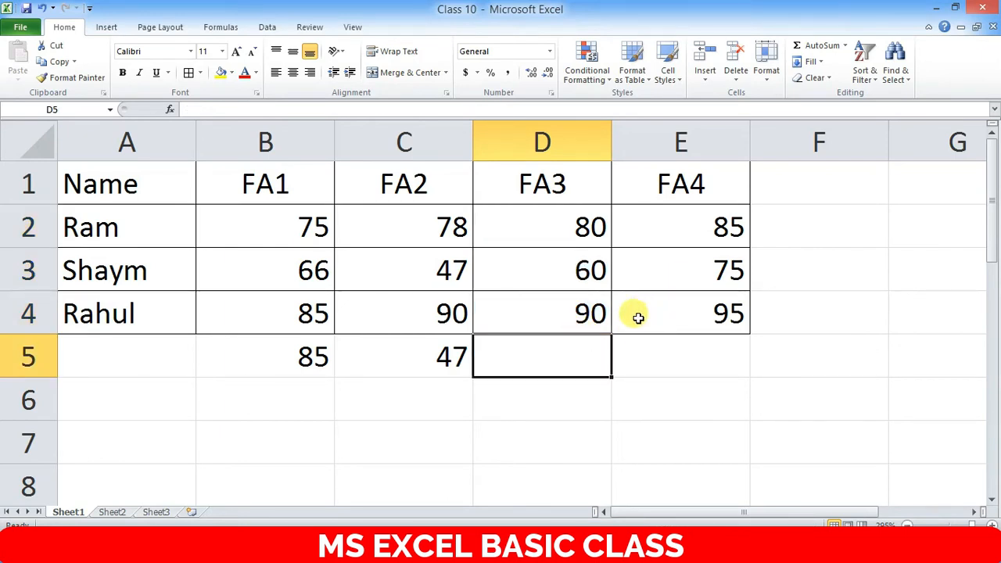
type("=")
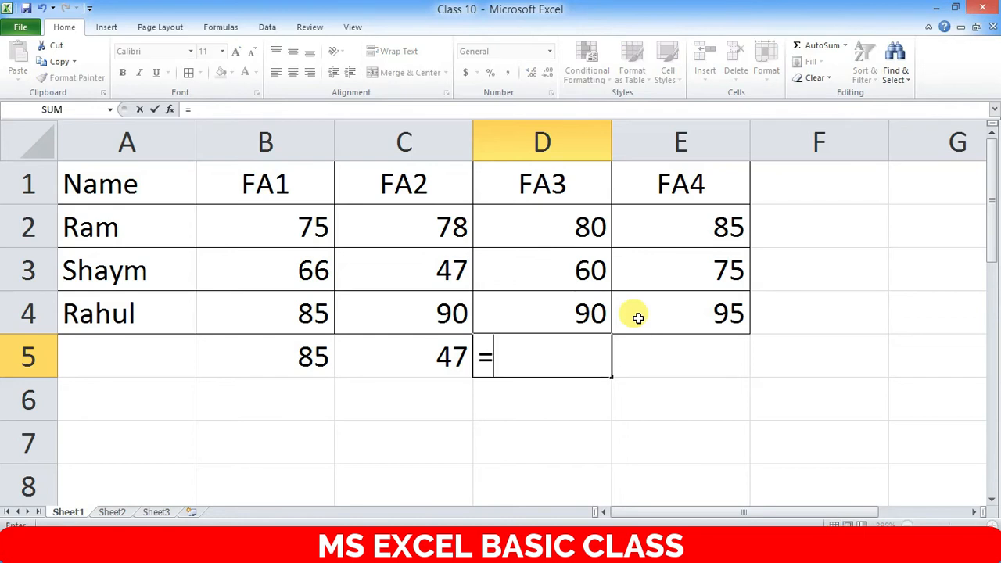
type("su")
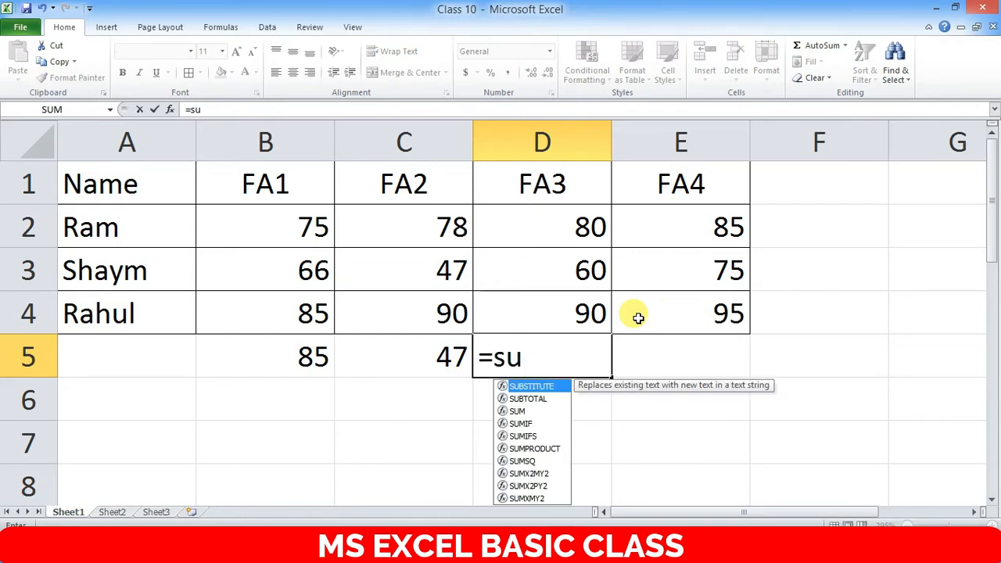
type("m")
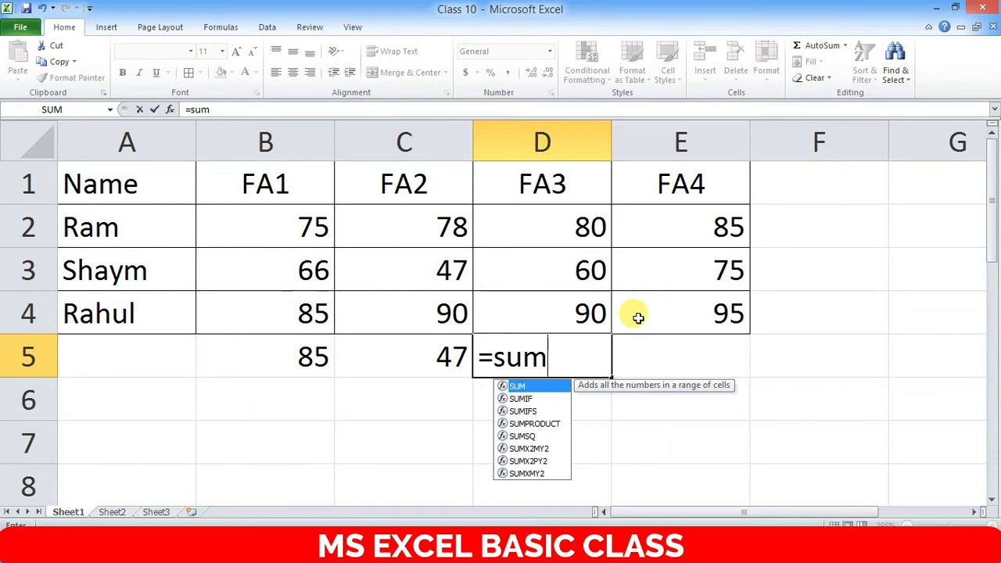
- Complete D5 as =sum(D2:D4), totalling the FA3 marks to 230
type("(")
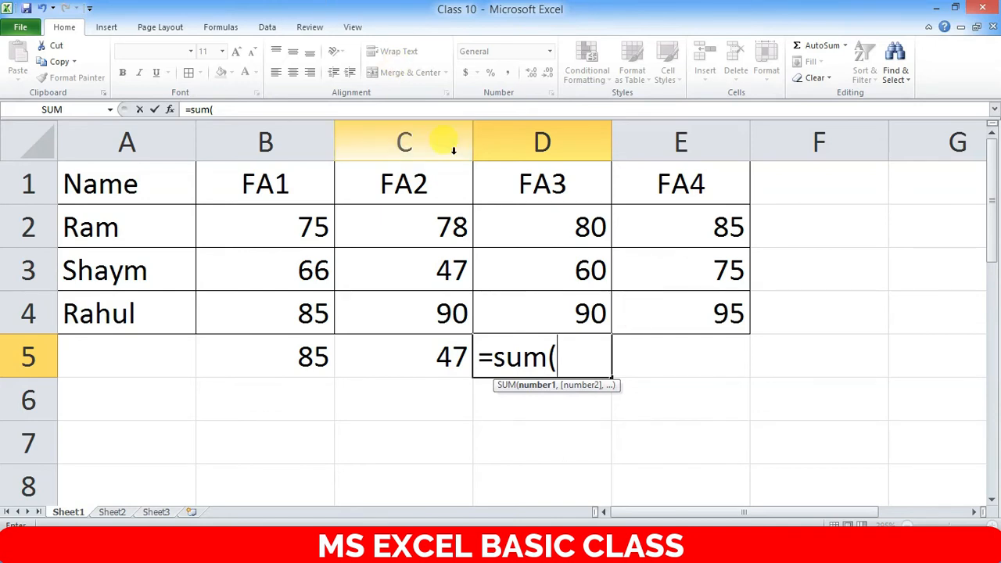
left_click_drag(588, 224, 581, 313)
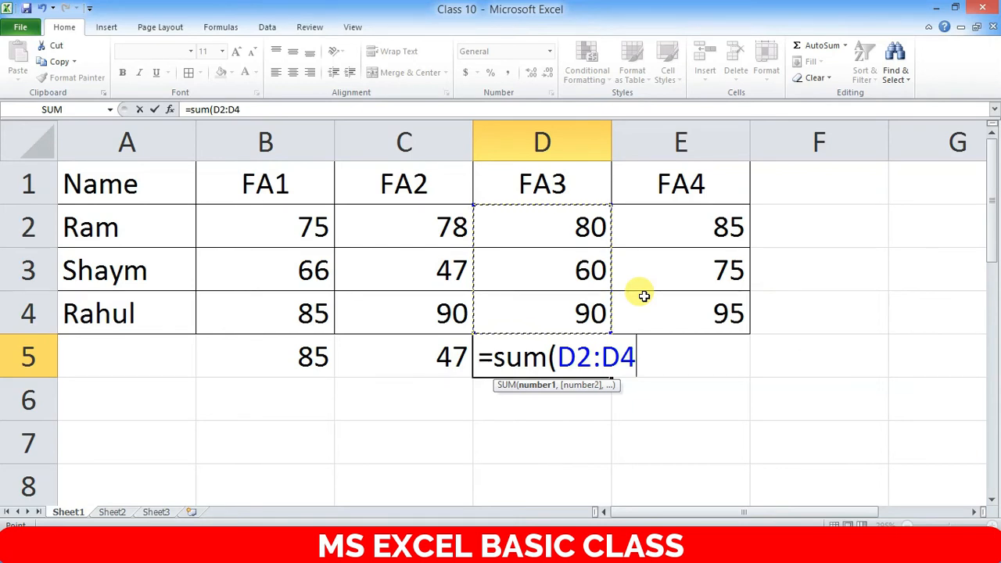
type(")")
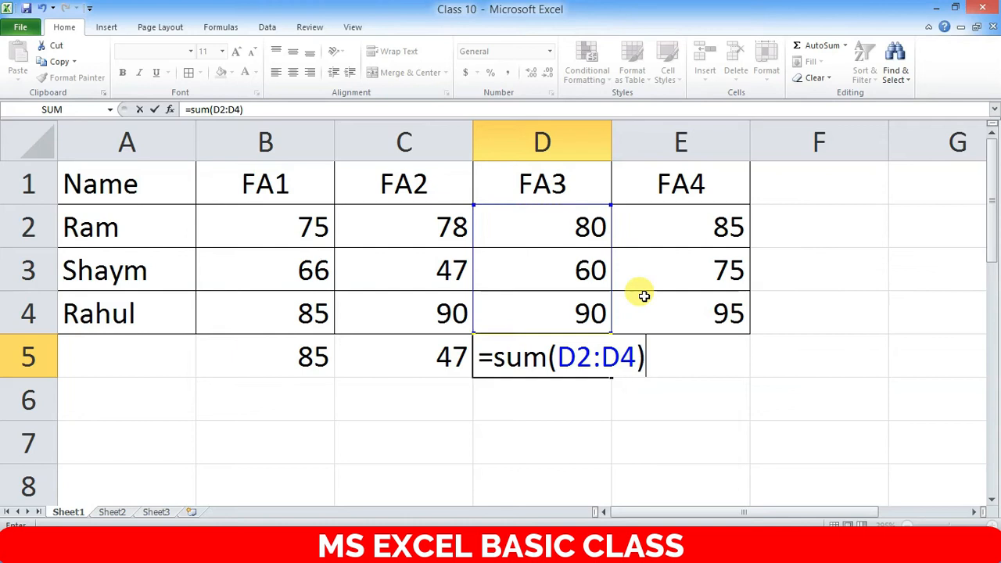
key("Return")
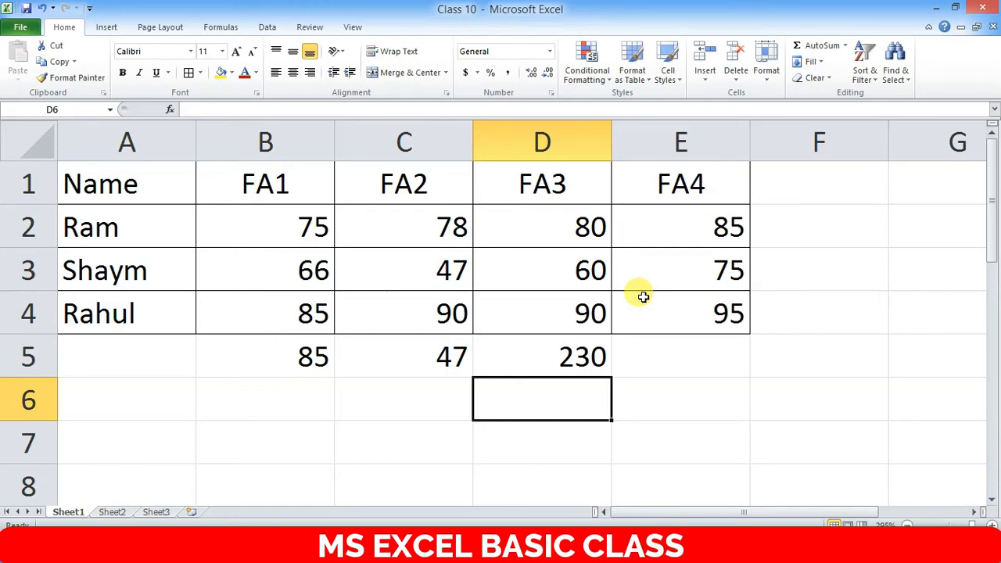
- Enter =E4-E3 in E5 so it shows the difference of 20
left_click(676, 348)
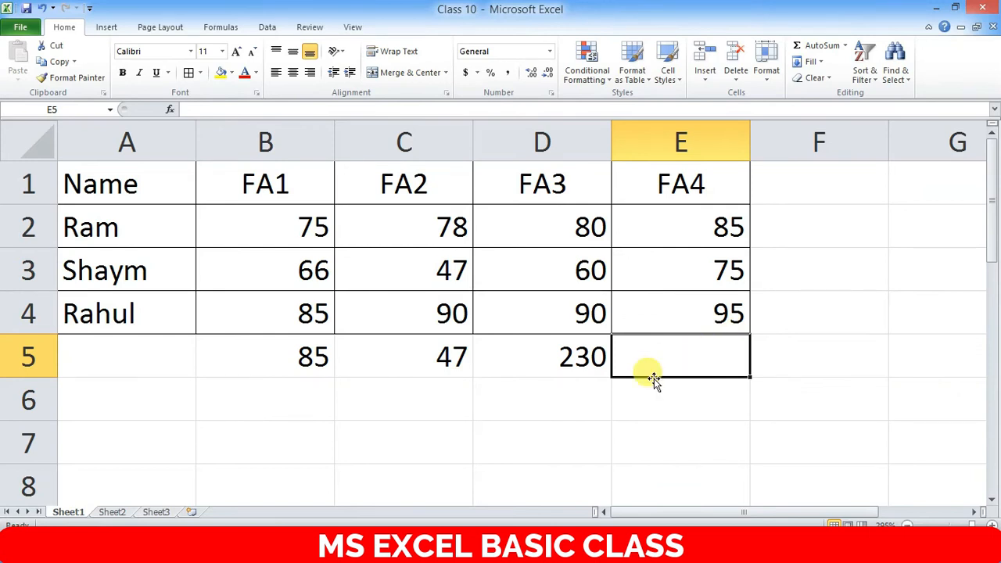
type("=")
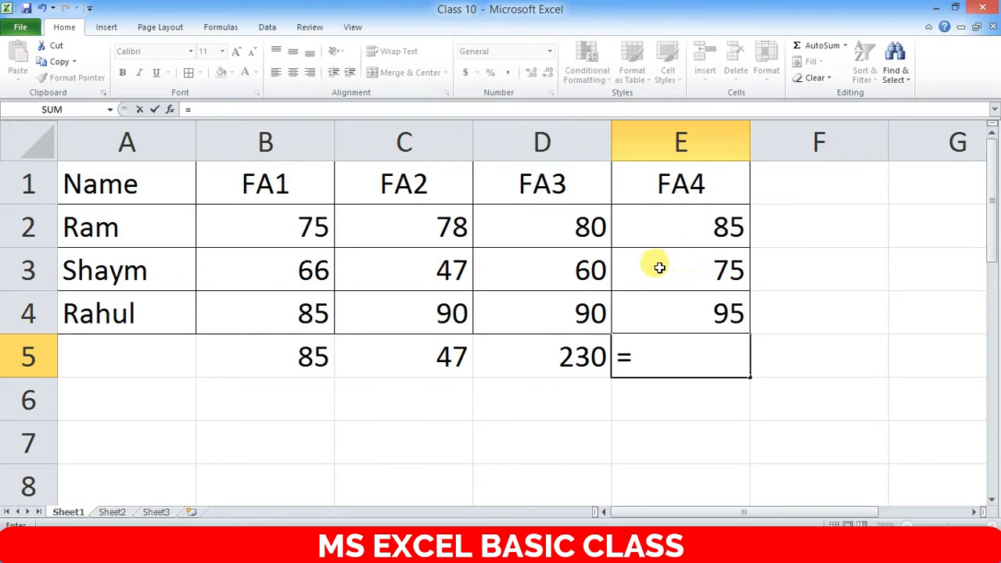
left_click(713, 314)
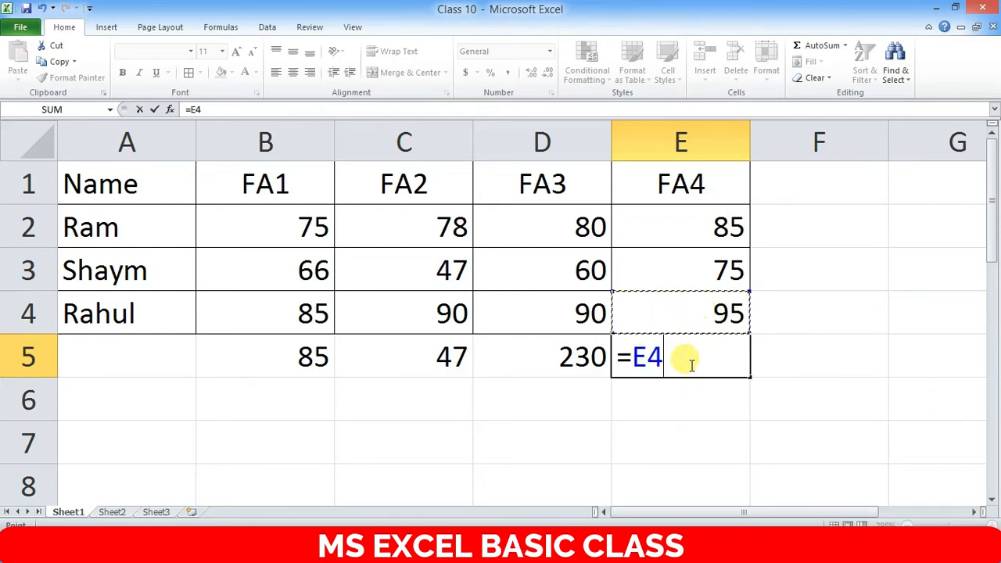
type("-")
left_click(710, 273)
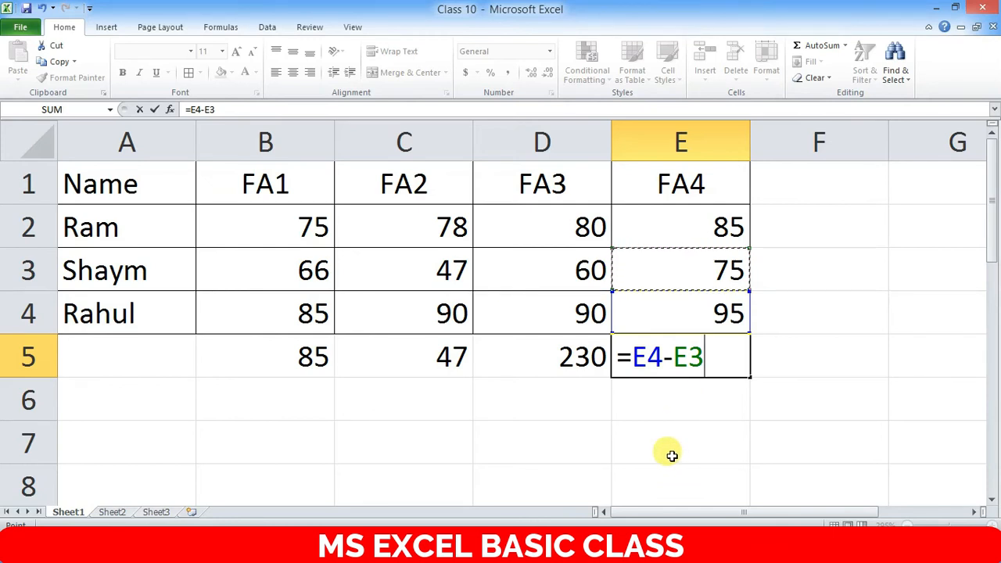
key("Return")
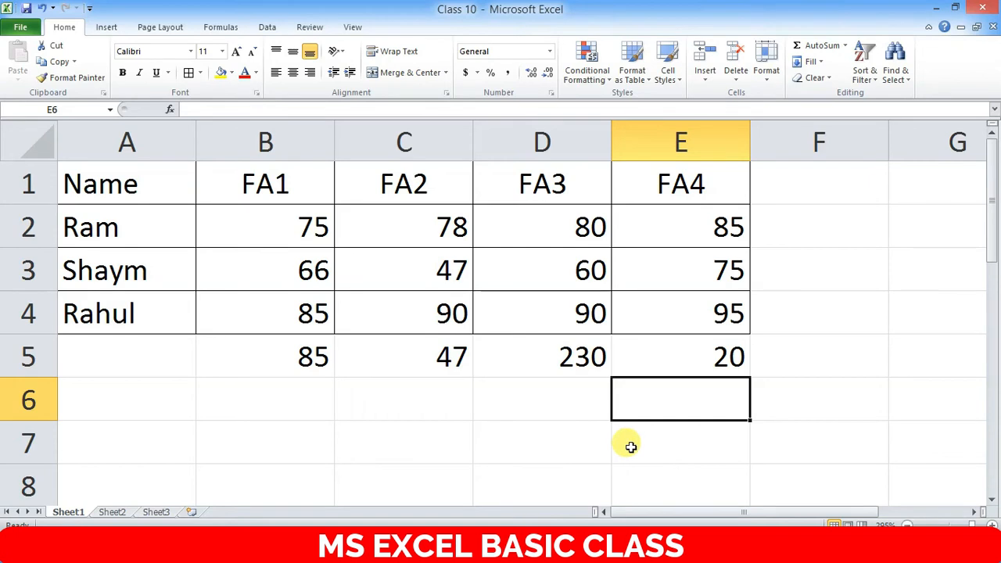
left_click(291, 404)
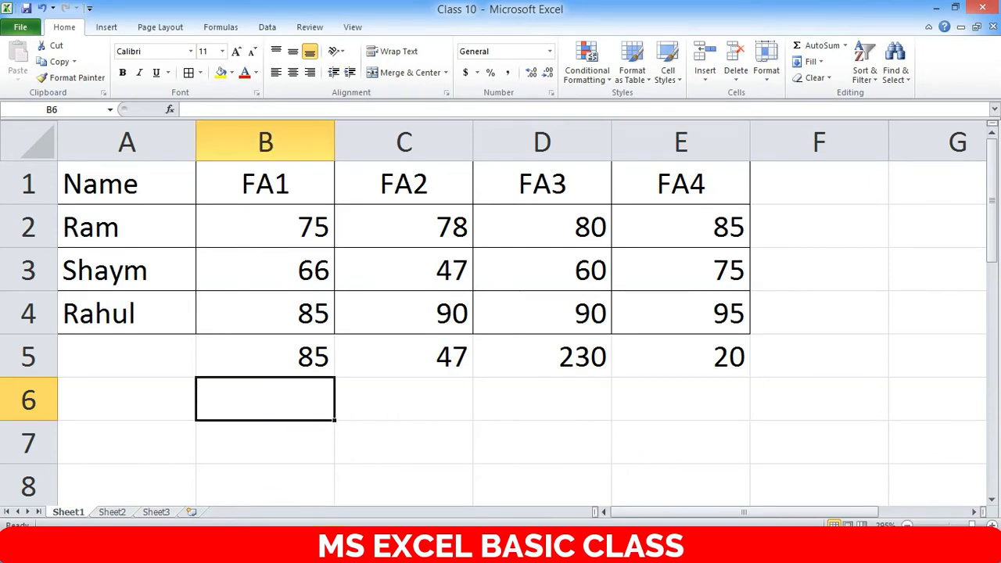
- Type the labels MAX, MIN, SUM, SUB and MULTIPLY down cells B6 to B10
type("M")
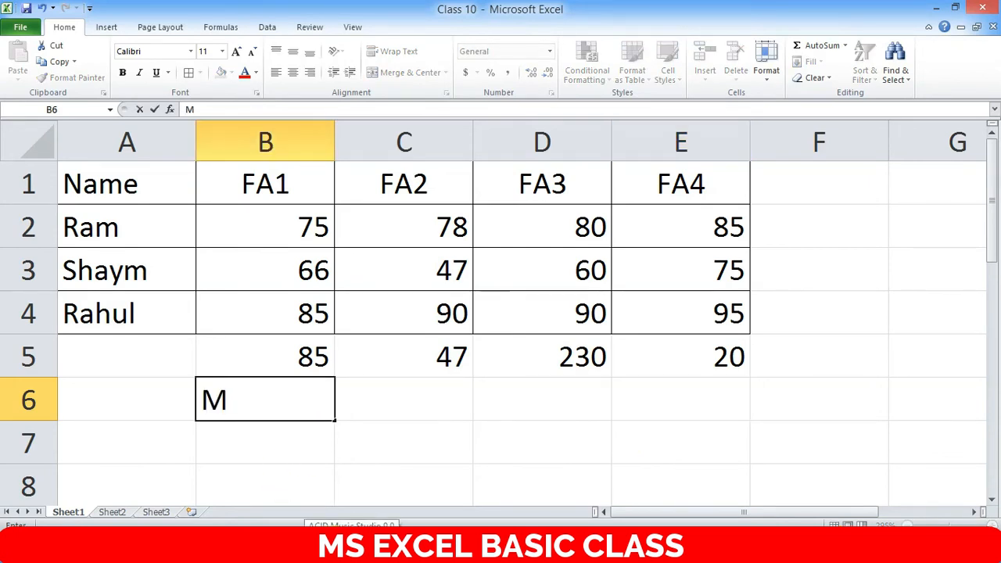
type("AX")
key("Return")
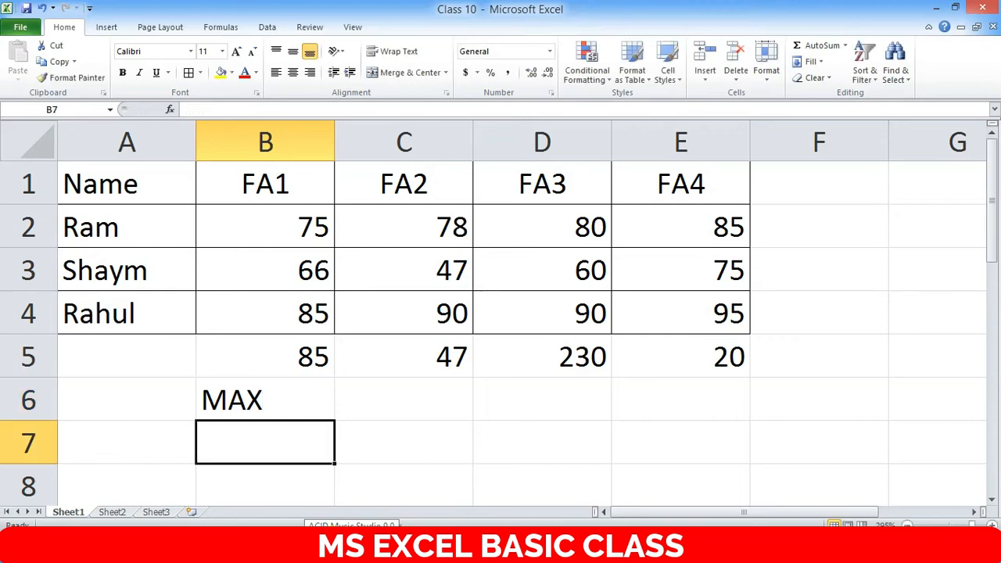
type("MIN")
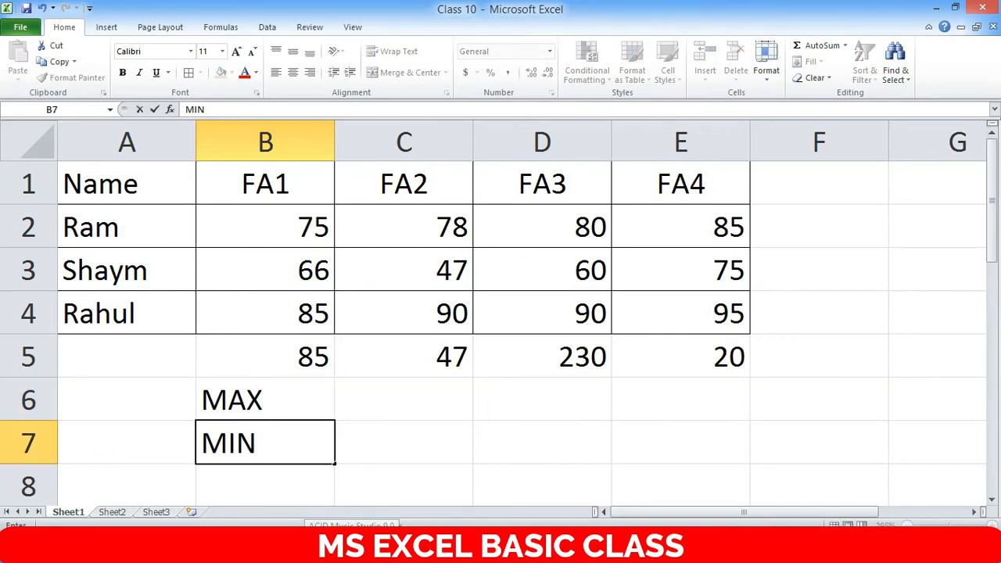
key("Return")
type("SU")
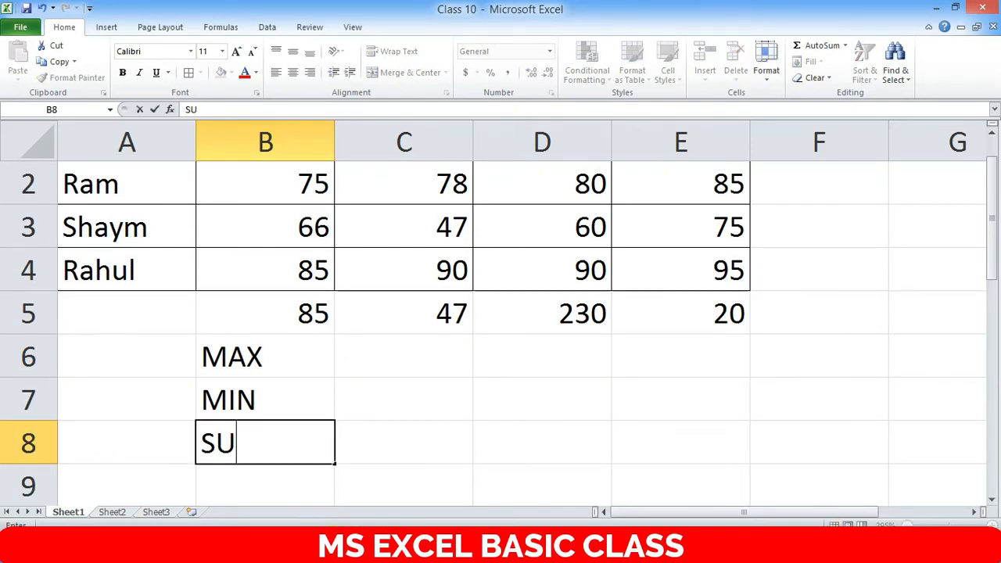
type("M")
key("Return")
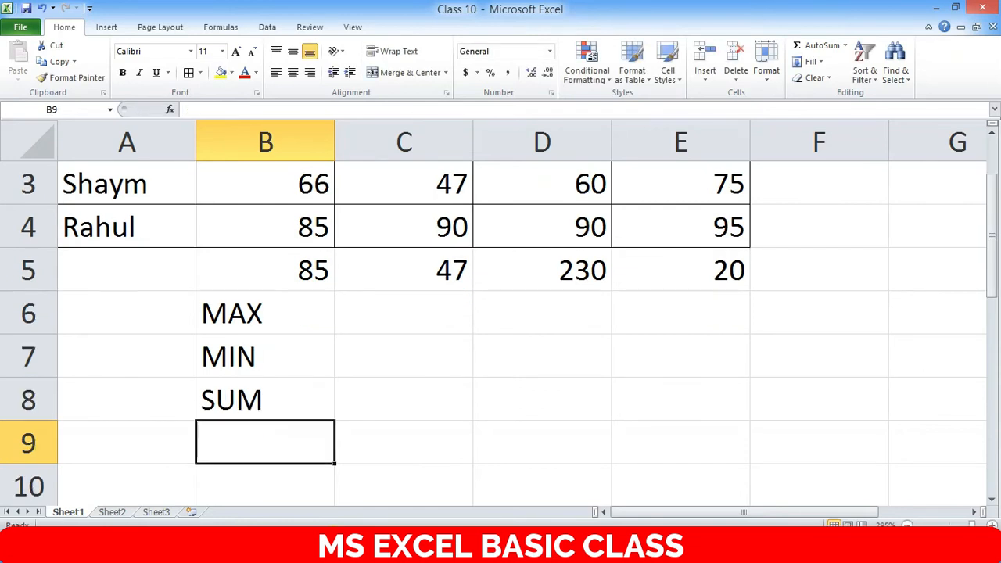
type("SUB")
key("Return")
scroll(345, 398, "up", 1)
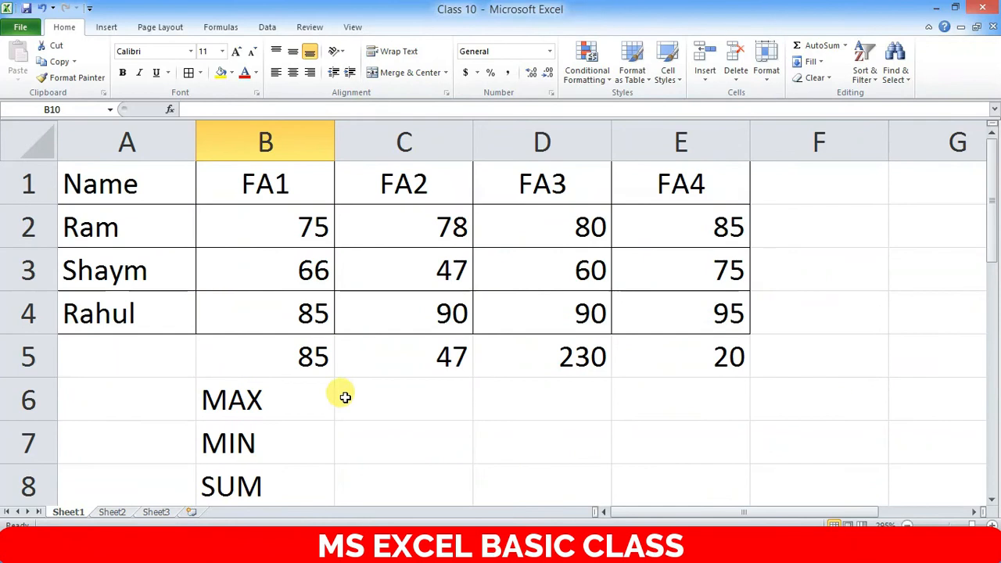
scroll(345, 397, "down", 3)
scroll(320, 398, "up", 2)
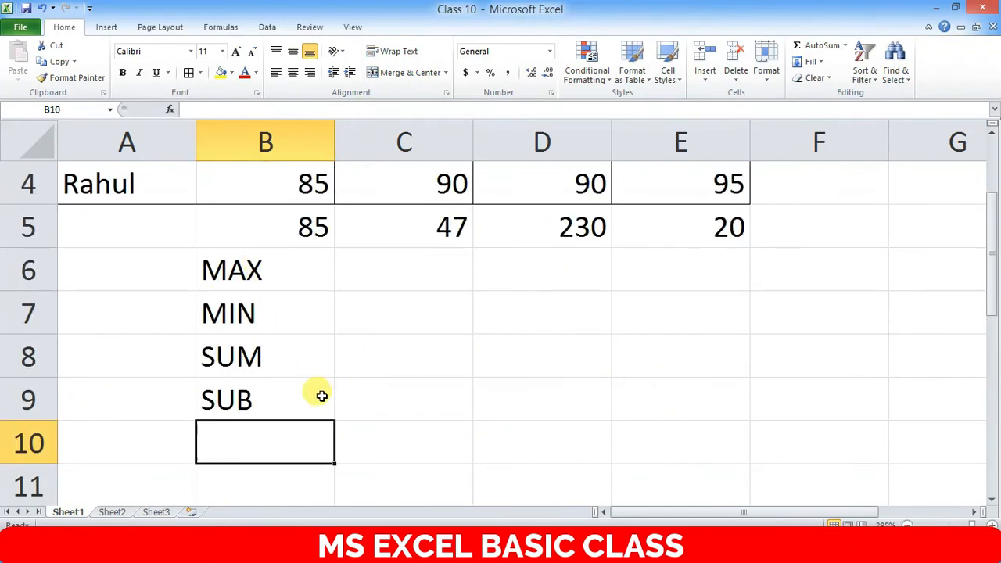
type("MULTIP")
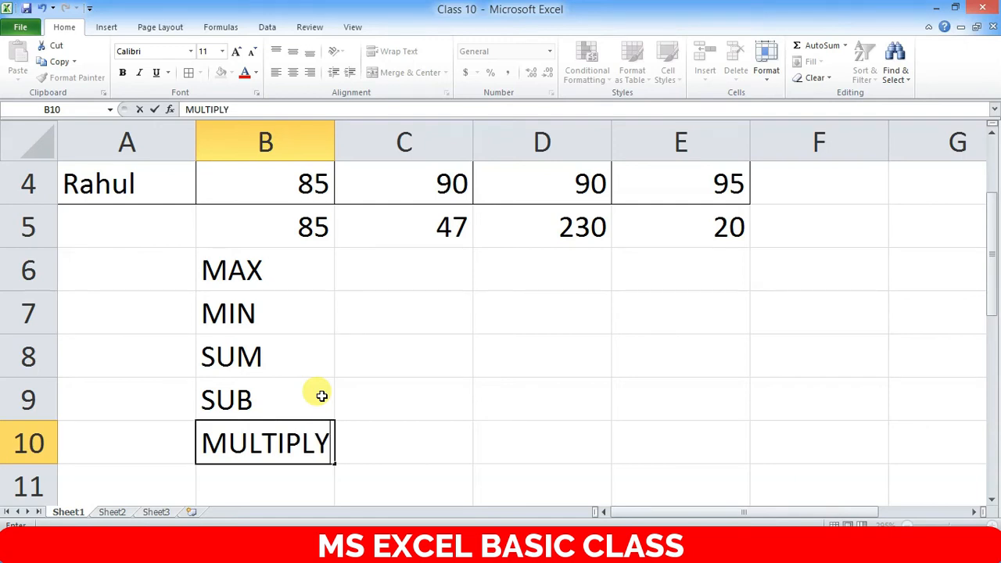
type("LY")
key("Return")
scroll(407, 441, "up", 2)
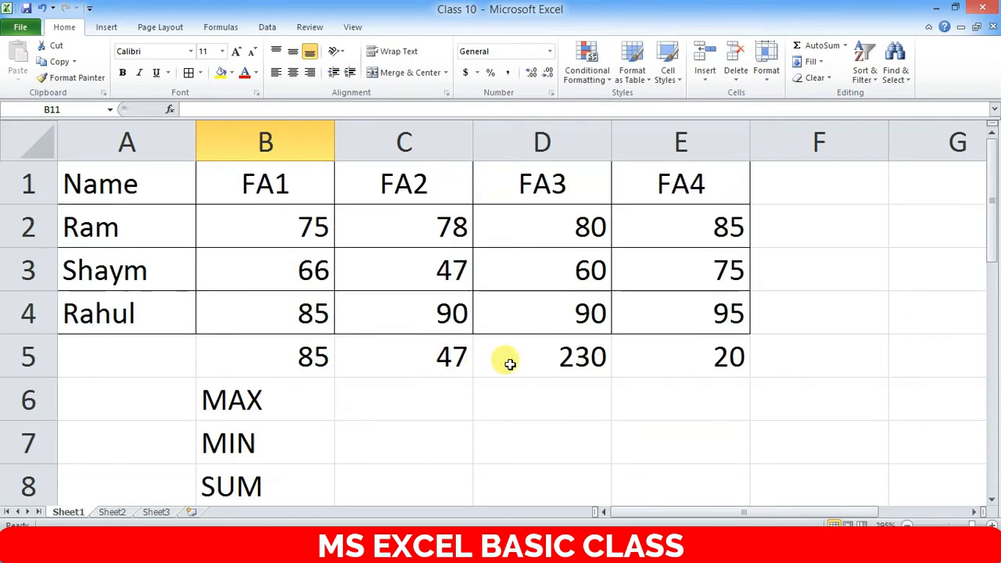
left_click(435, 398)
- Enter 20 in D7 and 5 in E7 on the MIN row
left_click(528, 409)
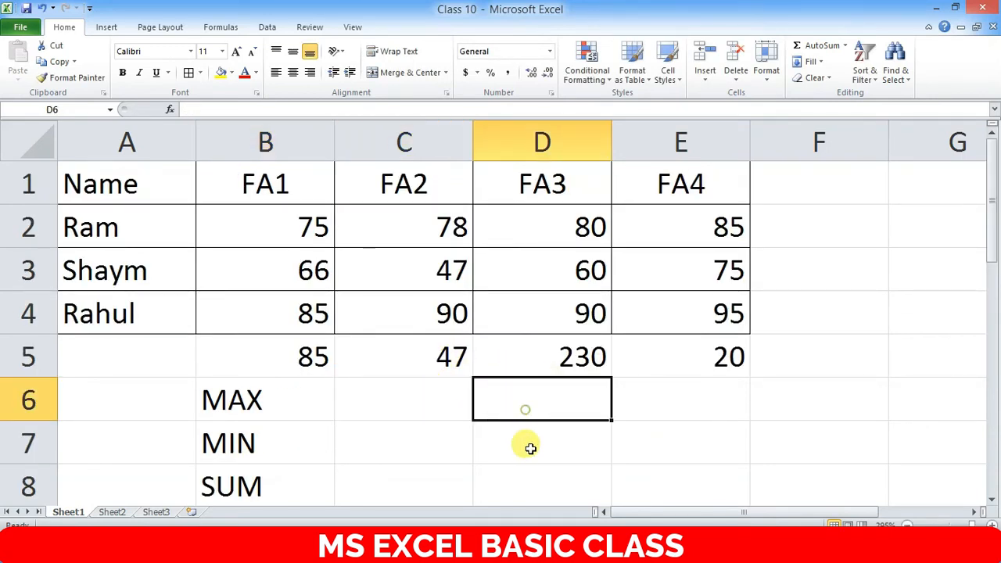
left_click(546, 444)
type("20")
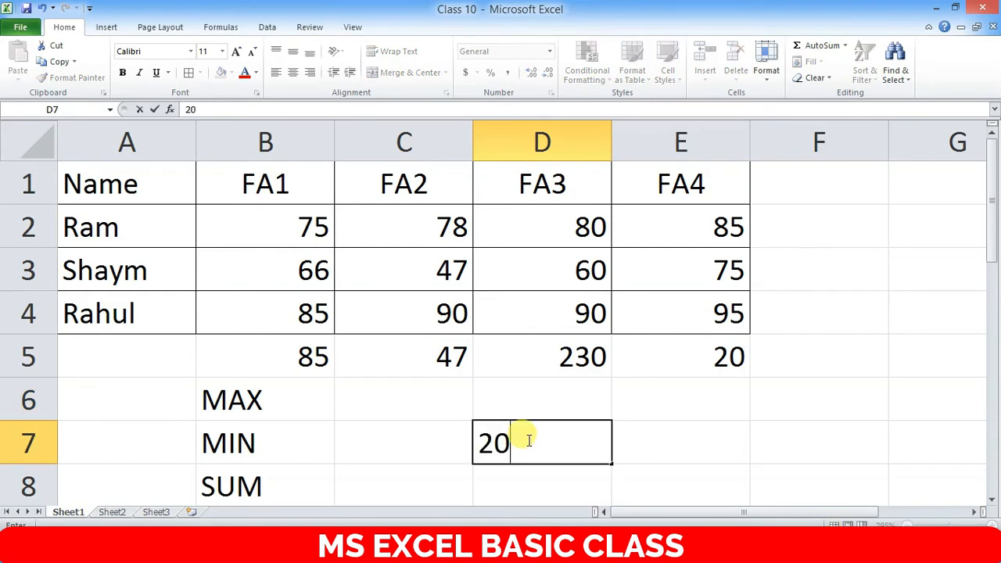
key("Tab")
type("5")
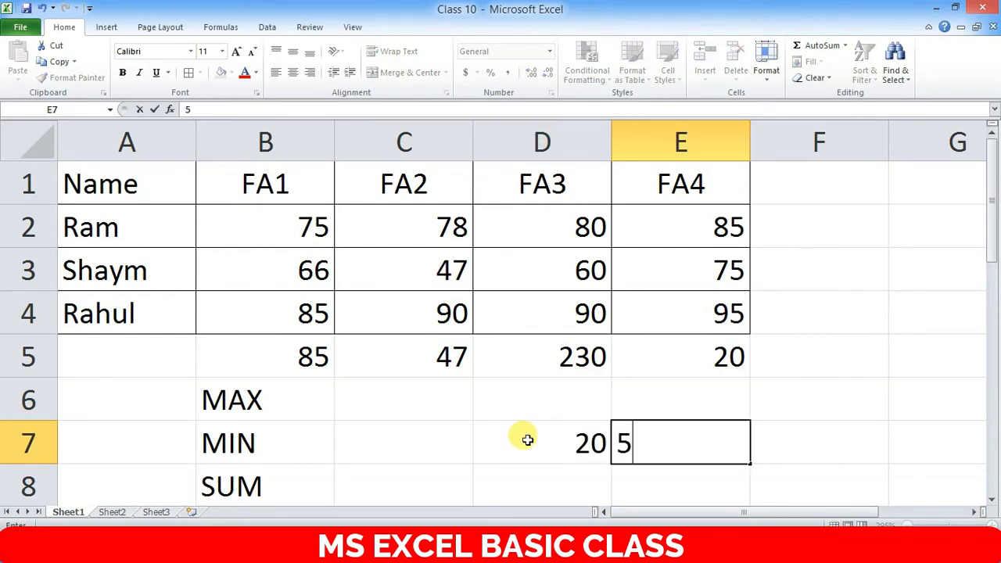
key("Return")
left_click(581, 395)
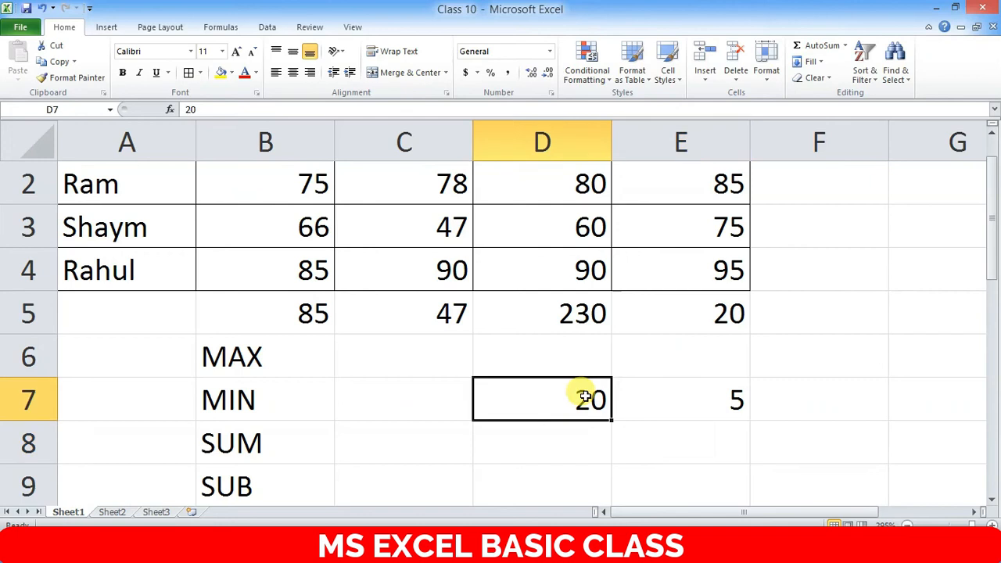
left_click(728, 399)
left_click(799, 392)
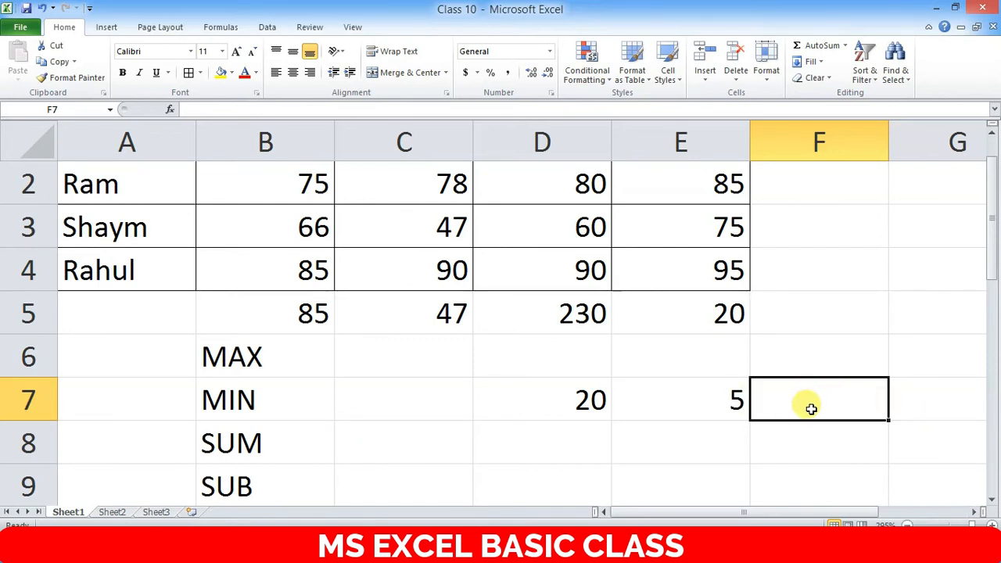
- Enter =D7*E7 in F7 to get the product 100
type("=")
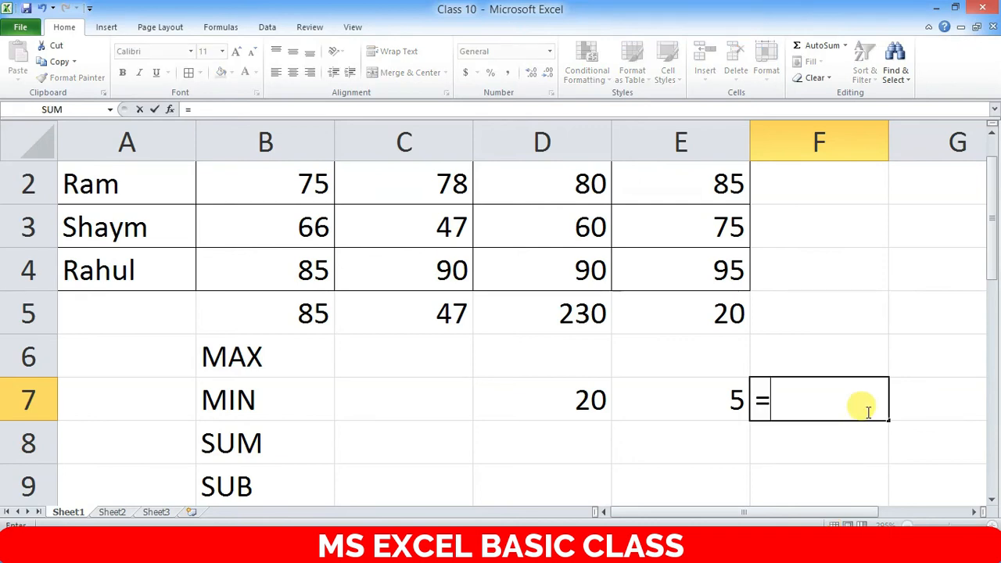
left_click(580, 400)
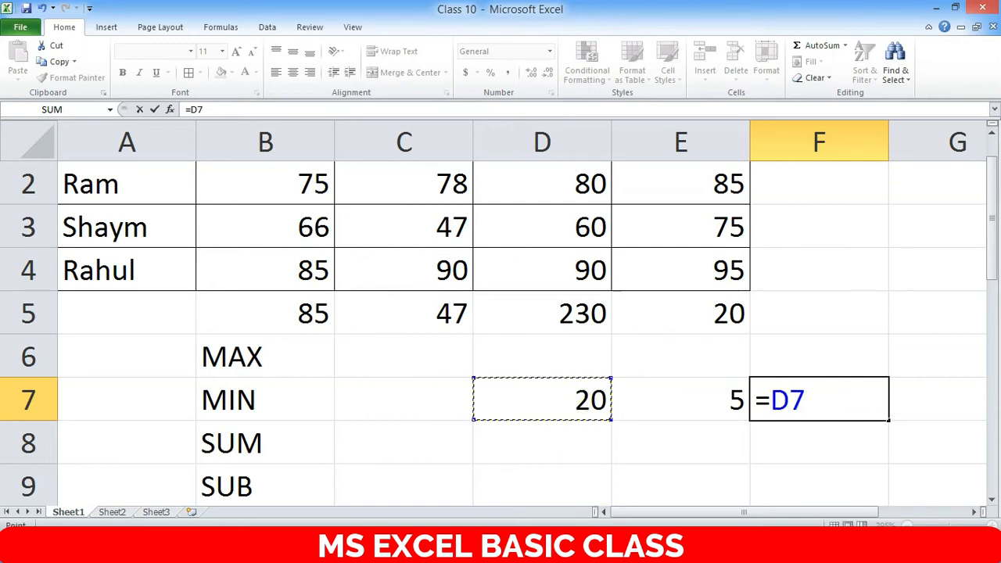
type("*")
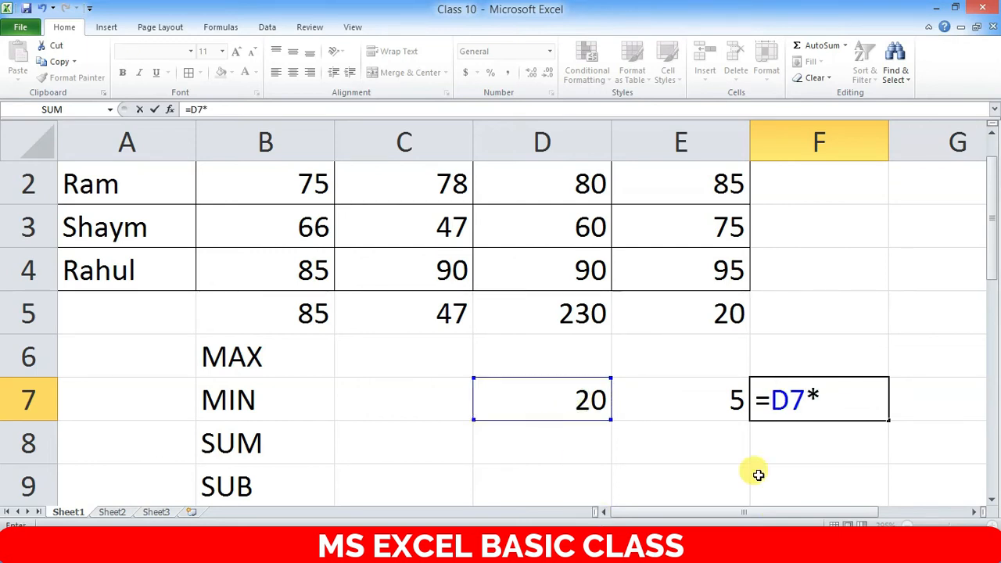
left_click(718, 400)
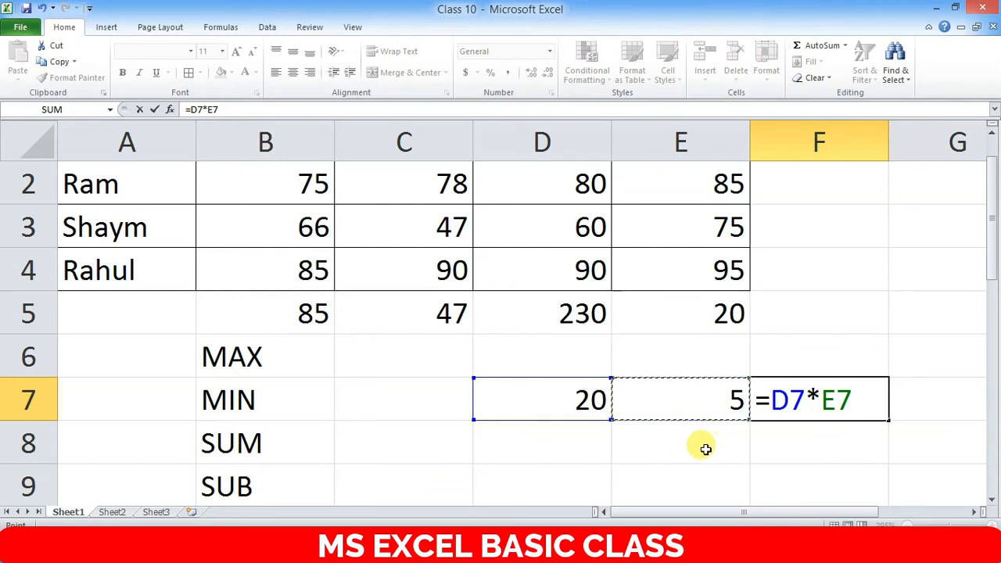
key("Return")
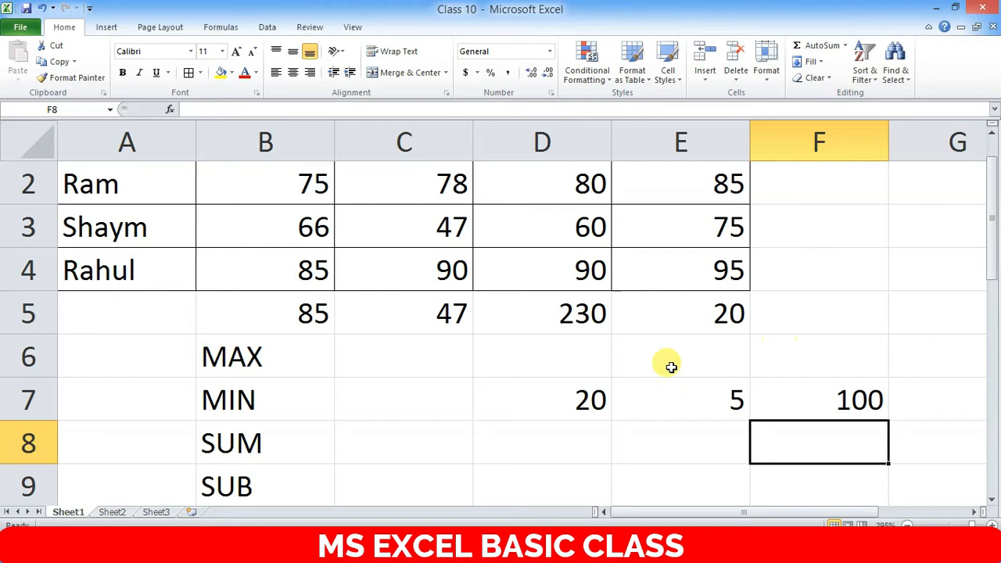
- Point out the inputs 20 in D7 and 5 in E7 behind F7's result
left_click(572, 400)
left_click(722, 400)
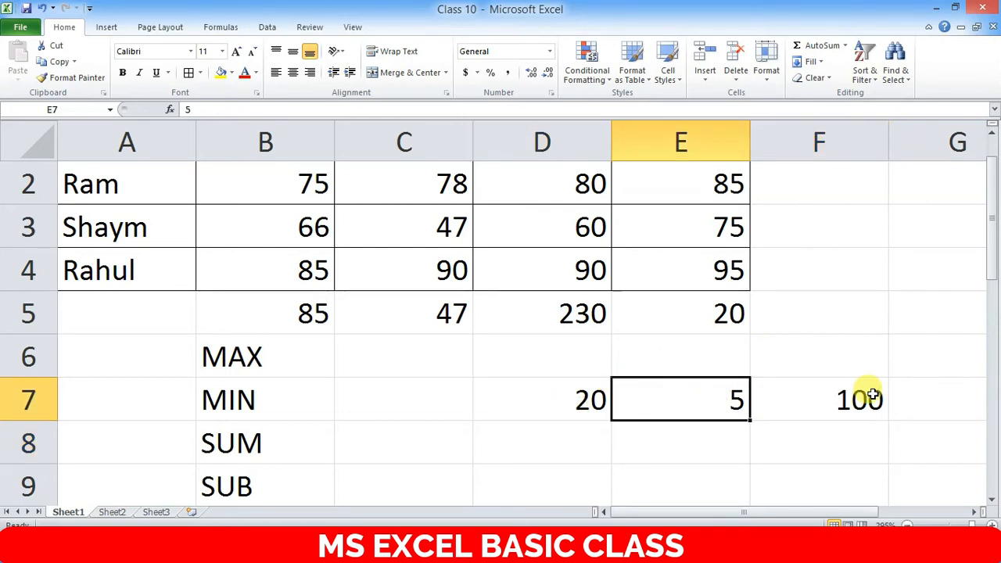
left_click(873, 395)
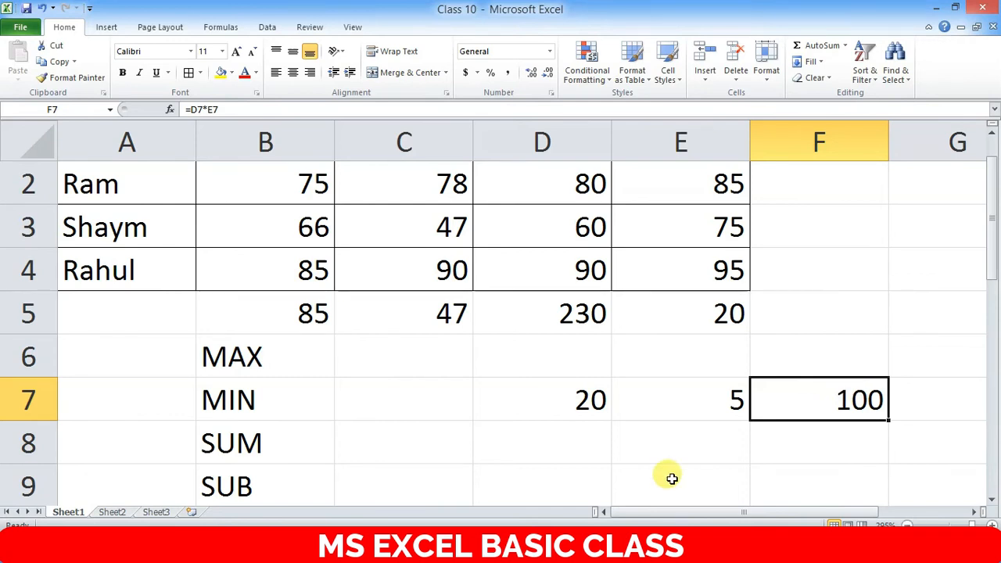
left_click(598, 401)
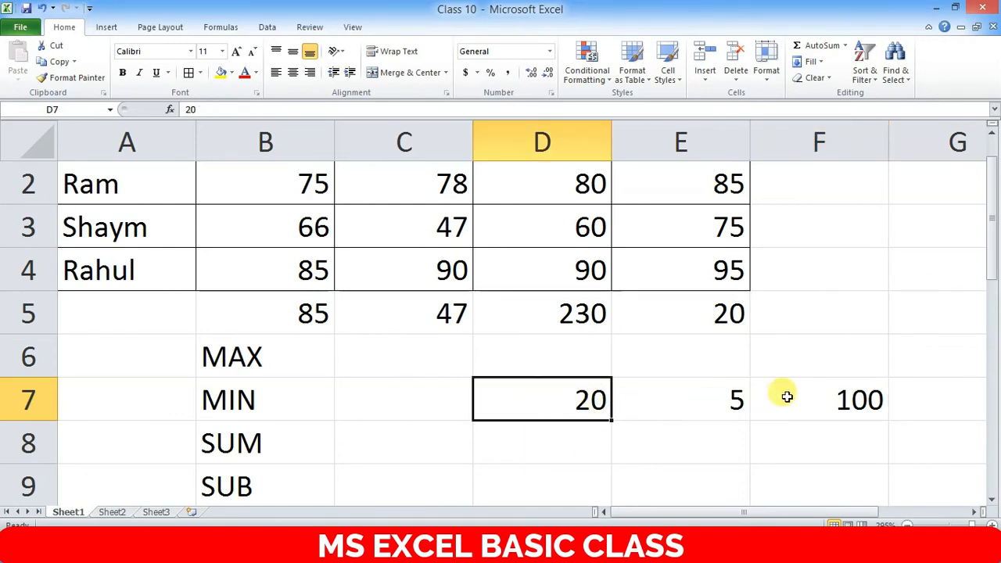
left_click(737, 399)
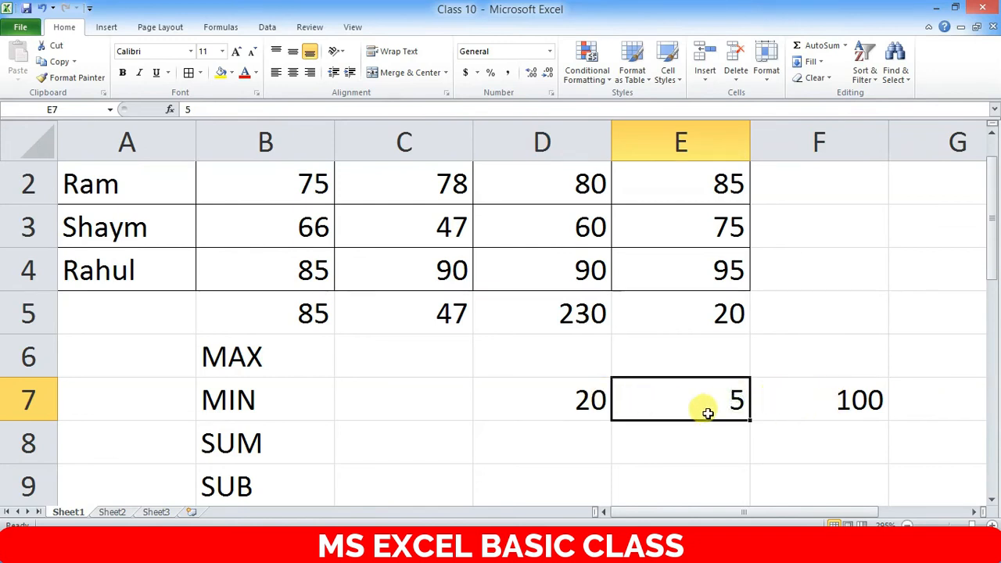
left_click(593, 401)
left_click(737, 395)
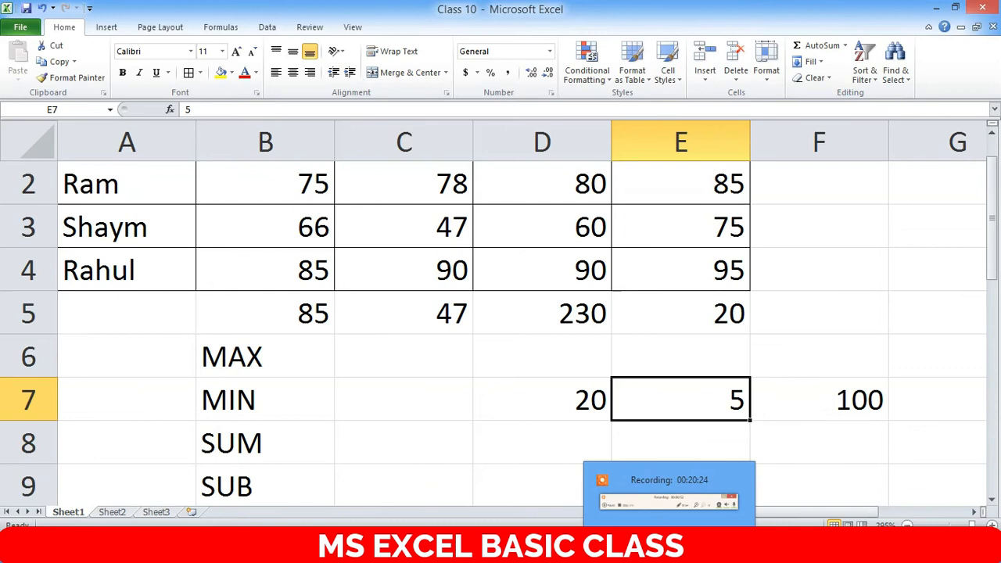
left_click(803, 443)
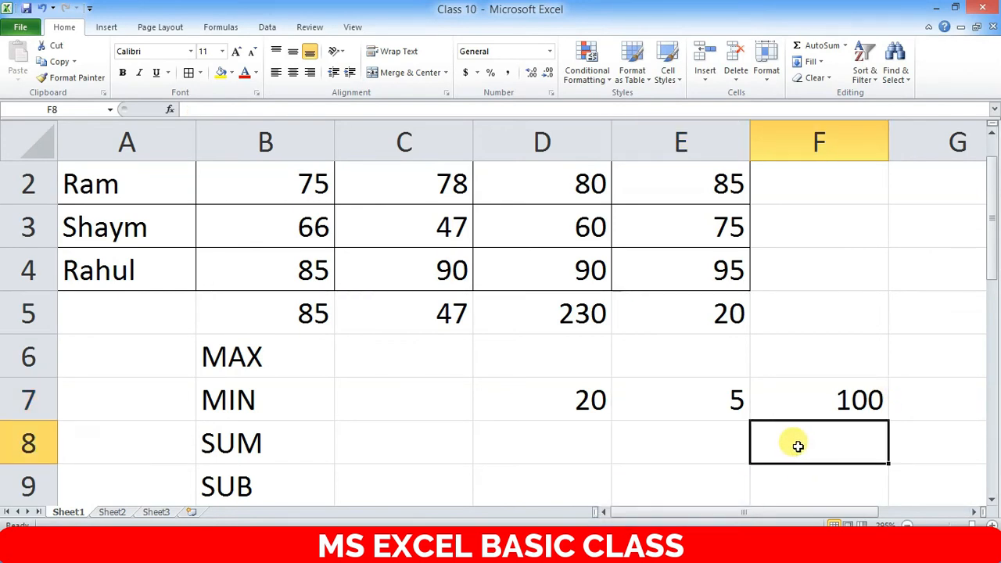
- Enter =D7/E7 in F8 so it shows 4
type("=")
left_click(594, 395)
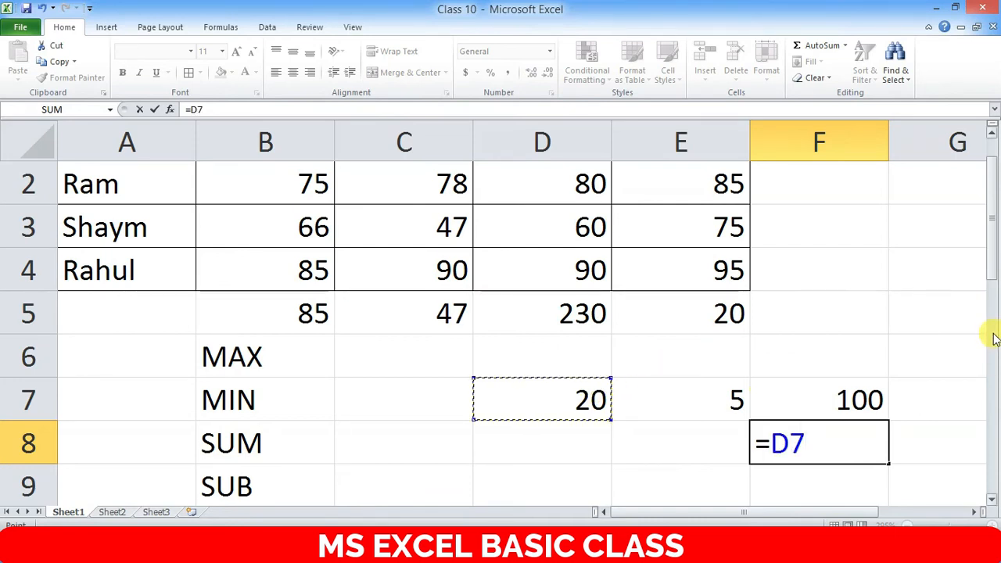
type("/")
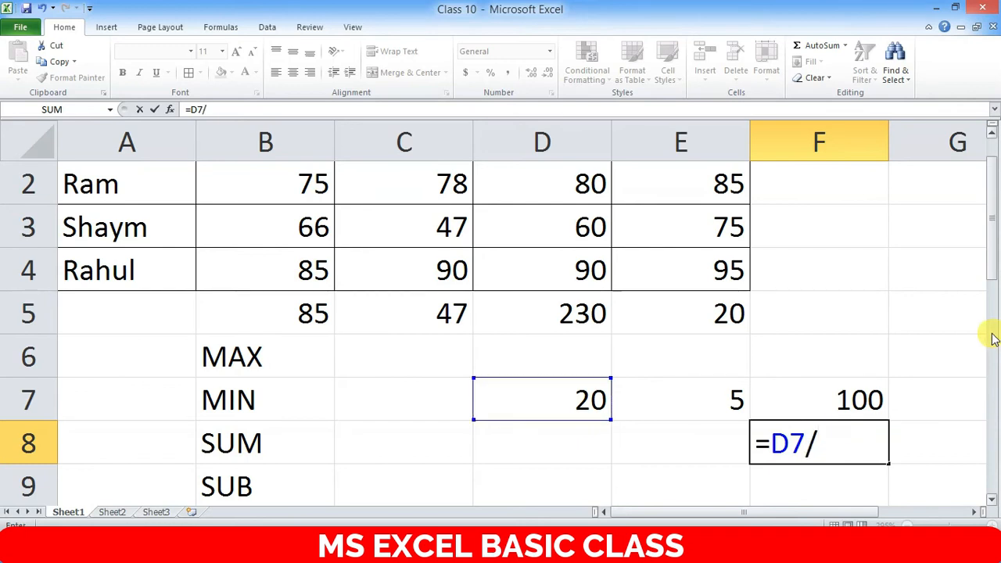
type("5")
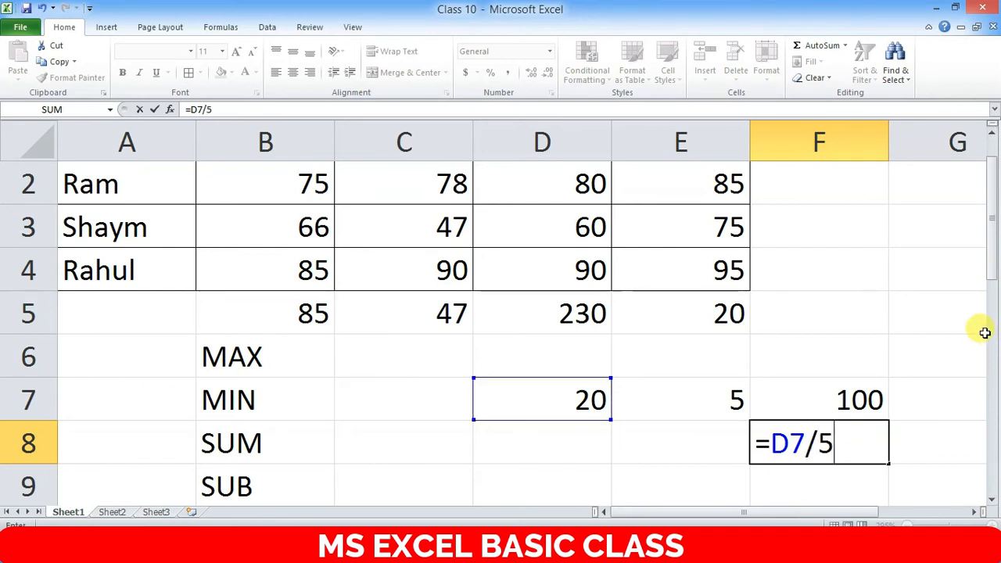
key("BackSpace")
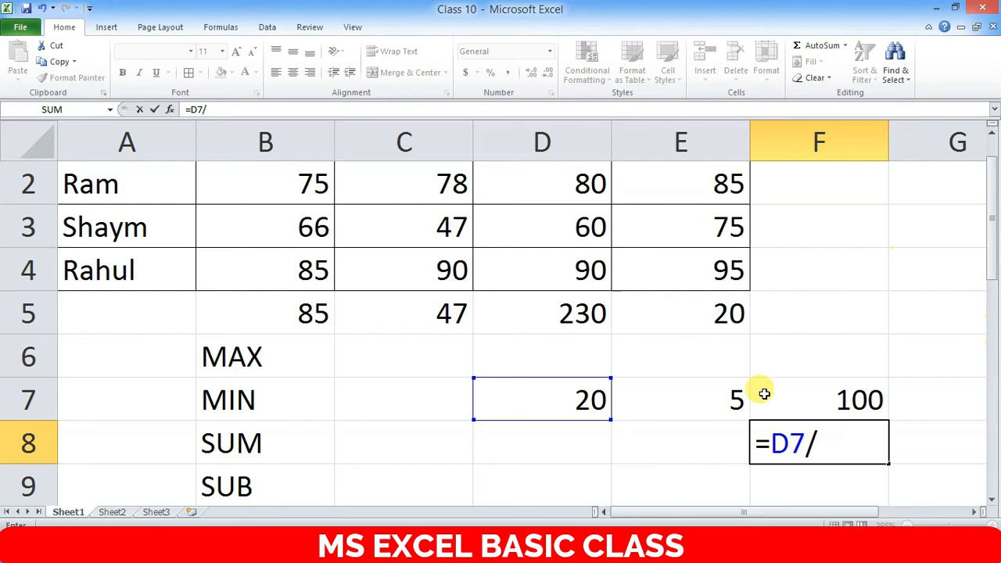
left_click(728, 395)
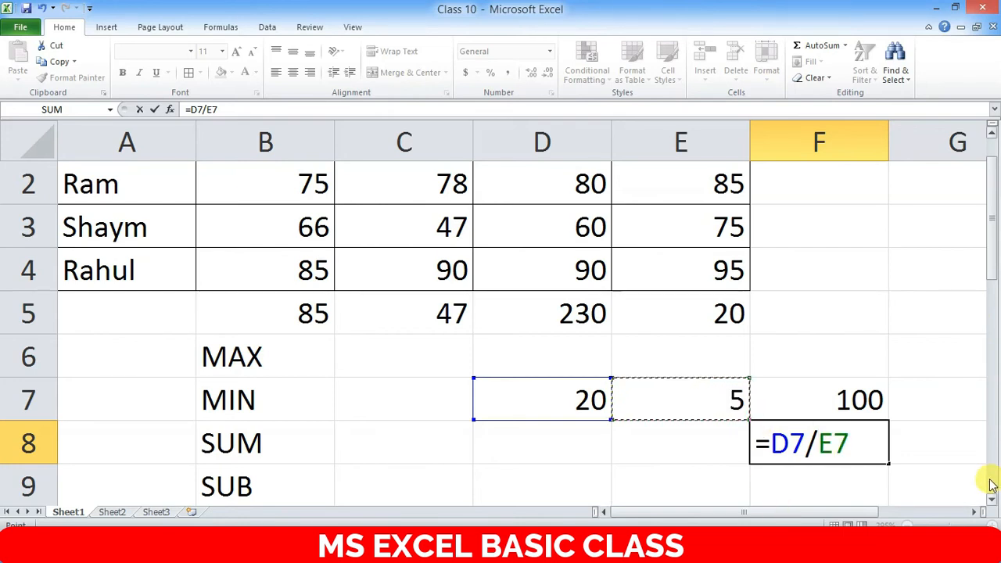
key("Return")
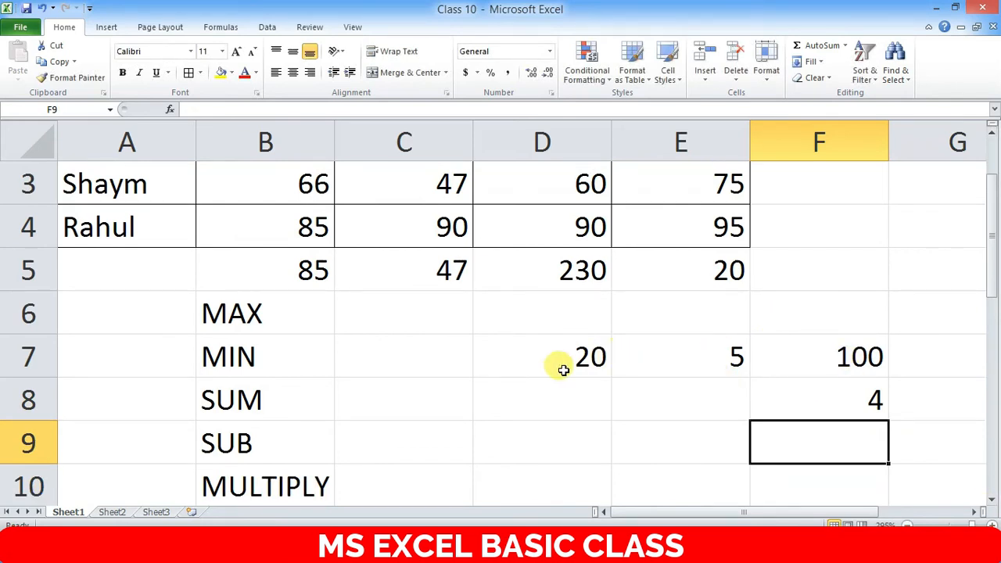
left_click(860, 399)
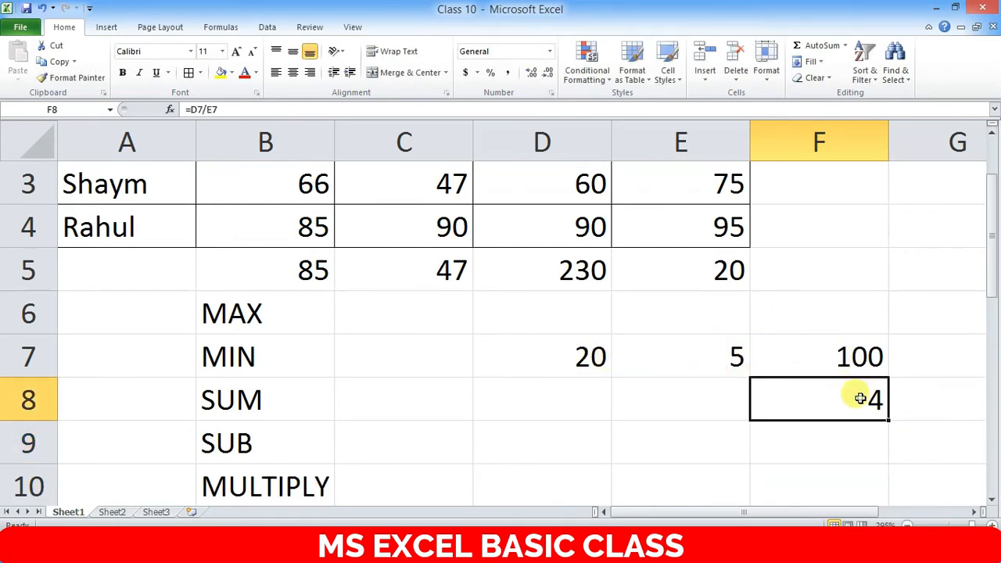
scroll(717, 380, "up", 1)
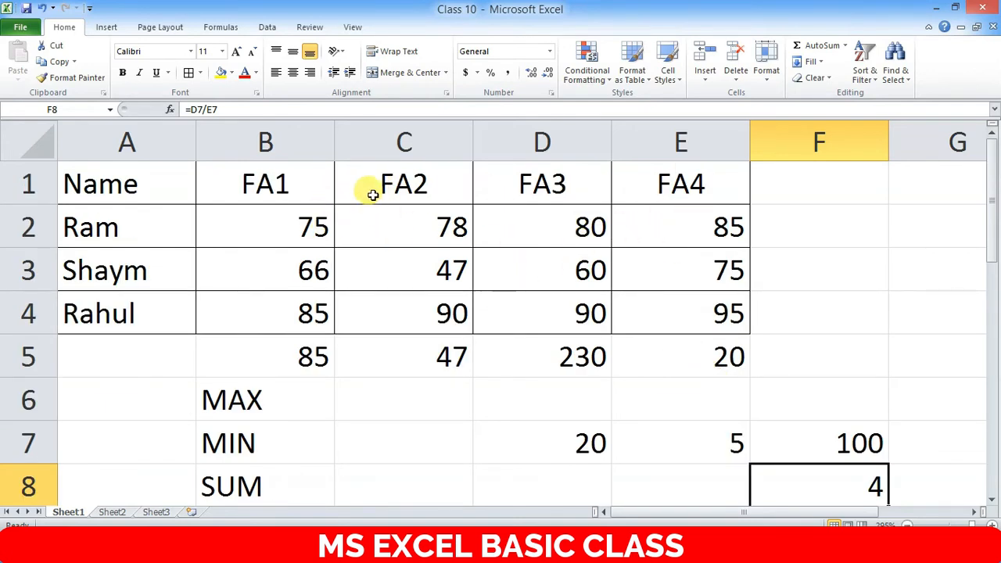
- Select the marks table A1:E4 and apply red font color
scroll(811, 331, "down", 3)
scroll(814, 335, "up", 3)
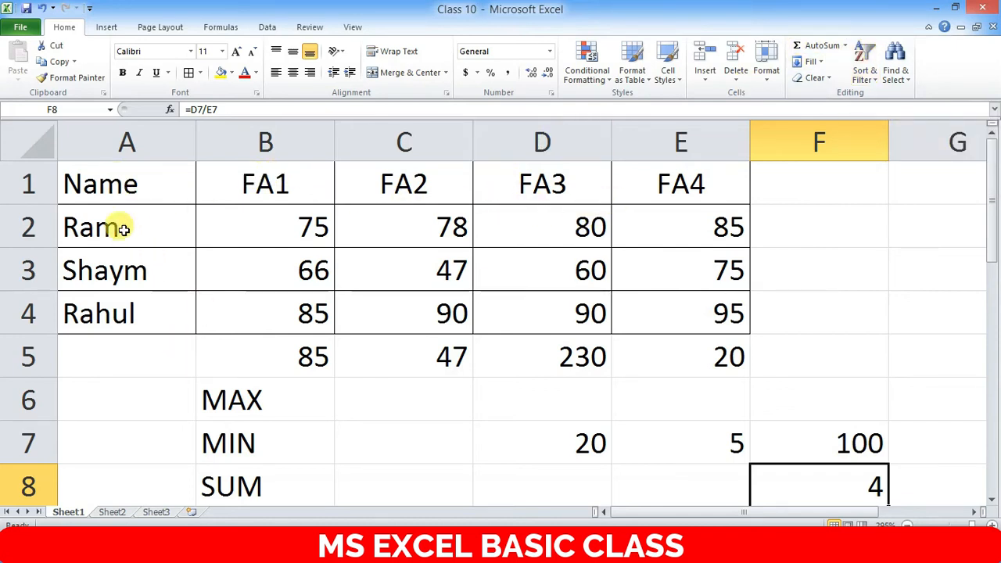
left_click_drag(106, 182, 666, 326)
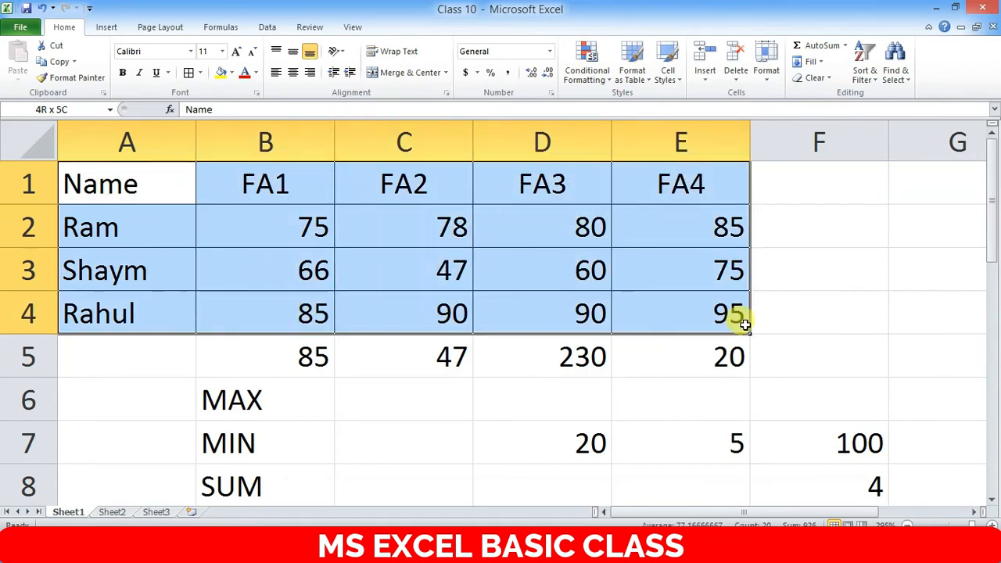
left_click_drag(744, 324, 738, 320)
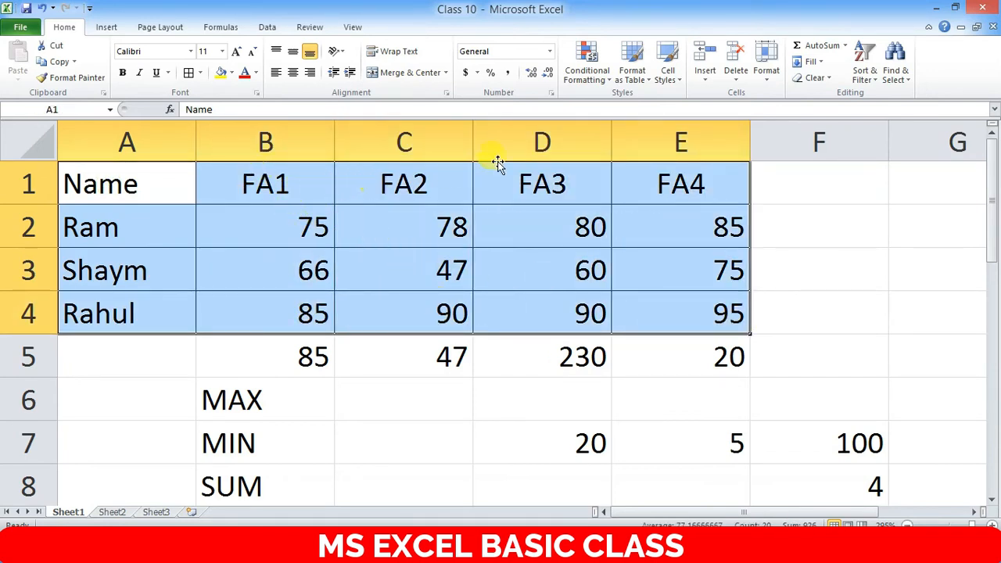
left_click(241, 74)
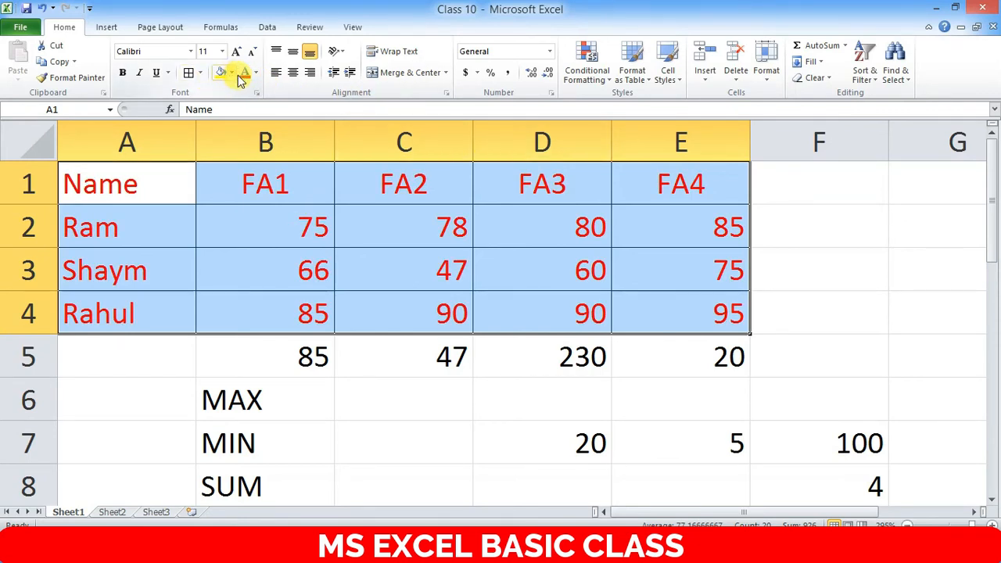
- Change the table's font color to light blue and its fill to yellow
left_click(255, 73)
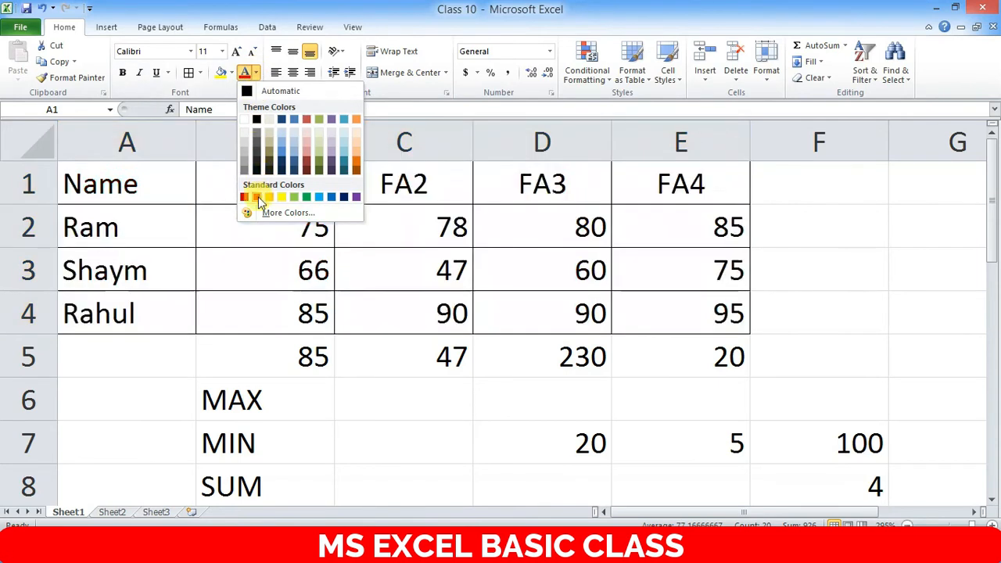
left_click(320, 196)
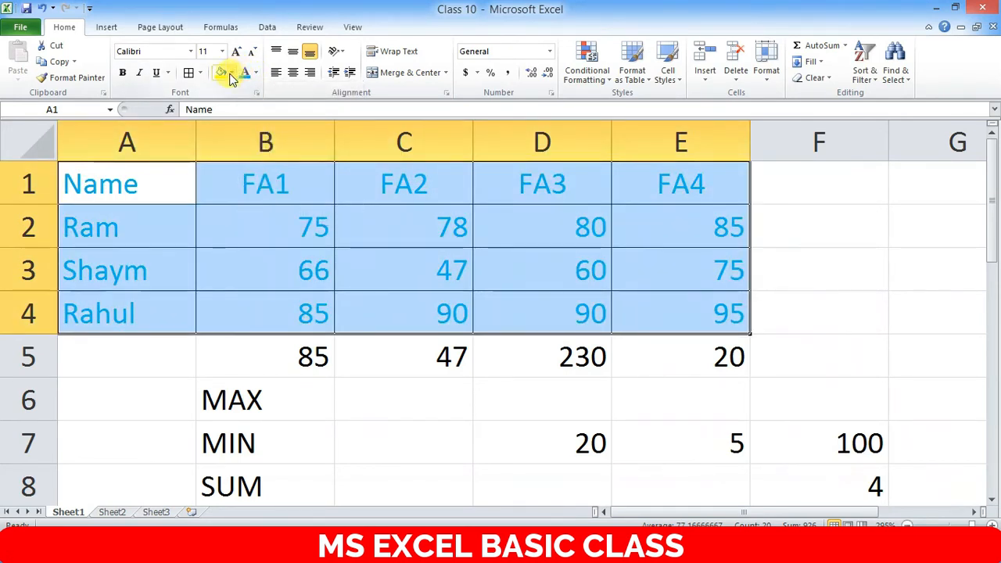
left_click(231, 73)
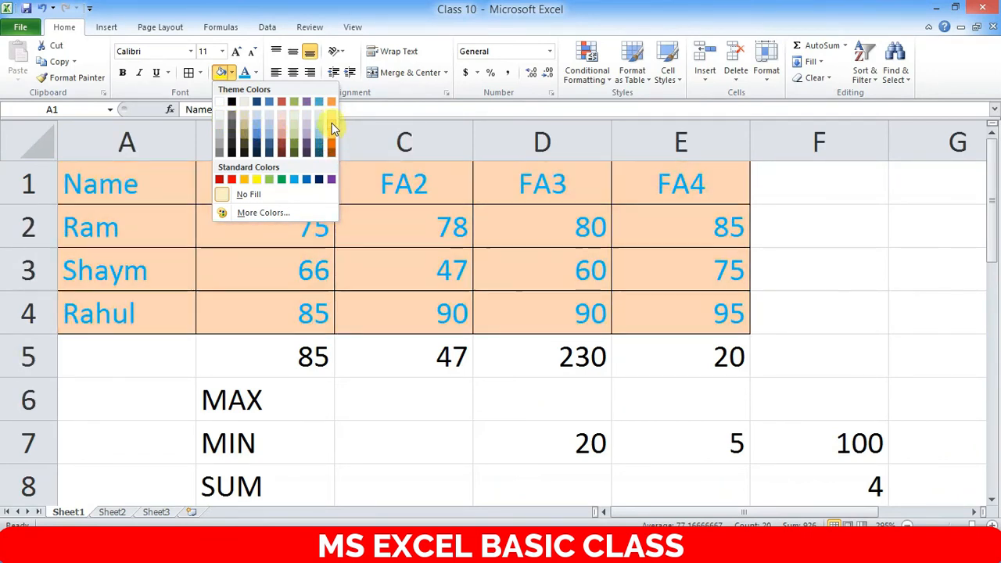
left_click(331, 120)
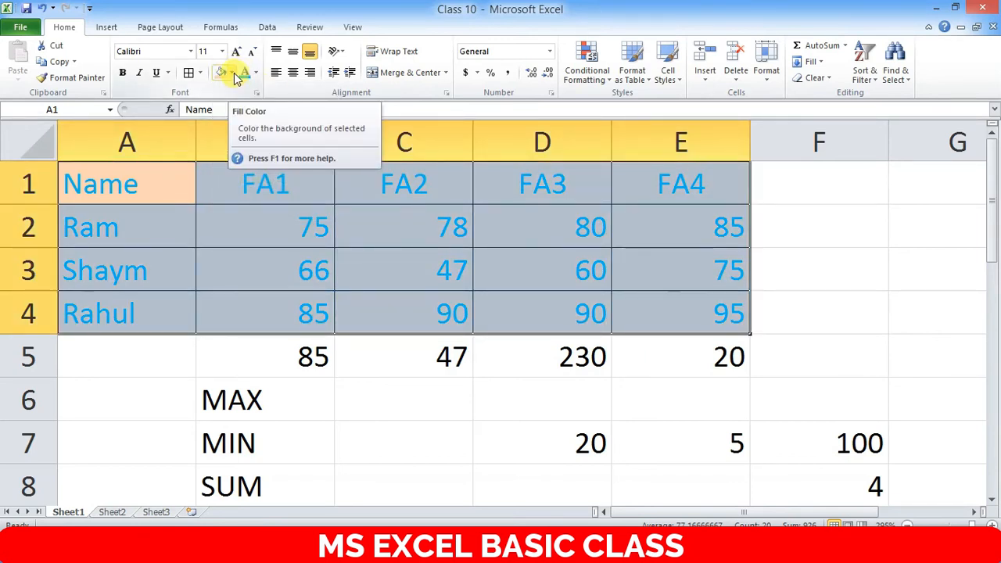
left_click(234, 73)
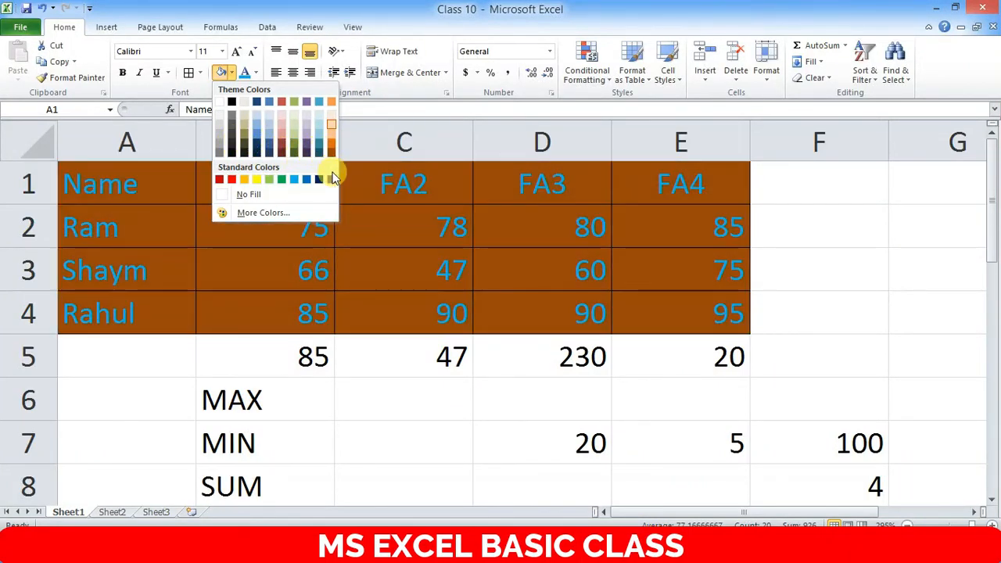
left_click(257, 179)
- Reselect the whole marks table A1:E4
left_click(266, 194)
left_click(157, 185)
left_click_drag(157, 184, 700, 301)
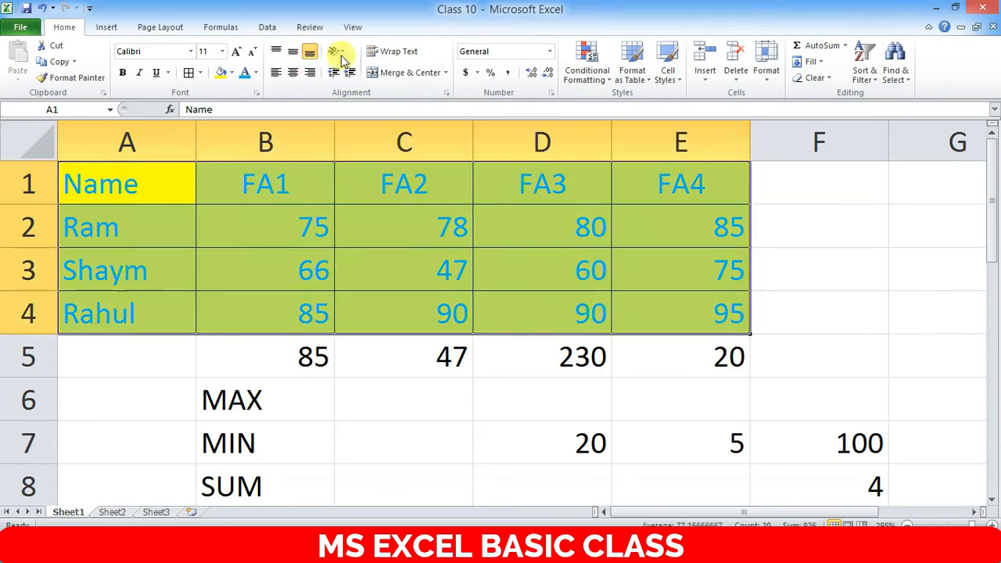
left_click(201, 73)
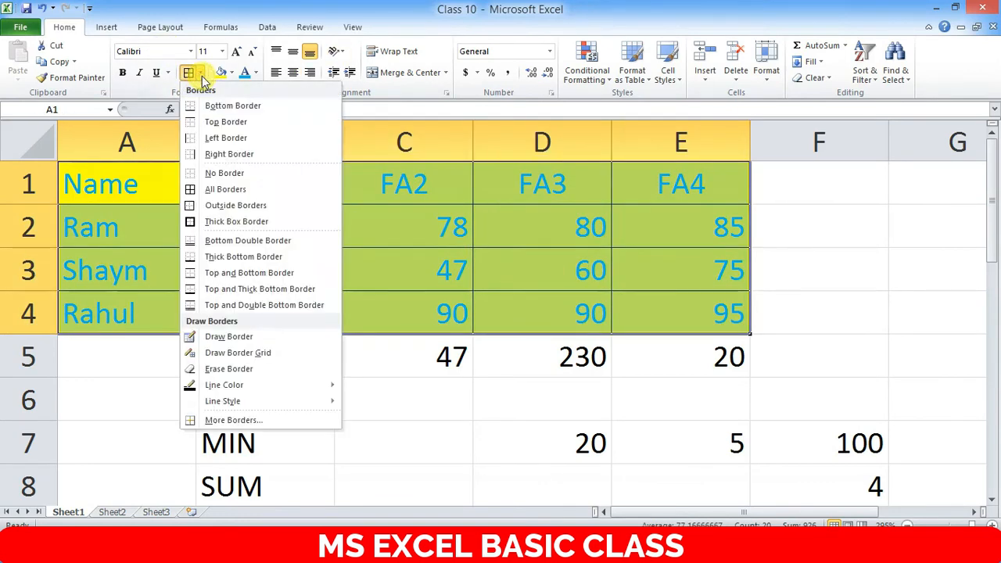
- Apply red outline and inside vertical borders to the table through More Borders
left_click(238, 420)
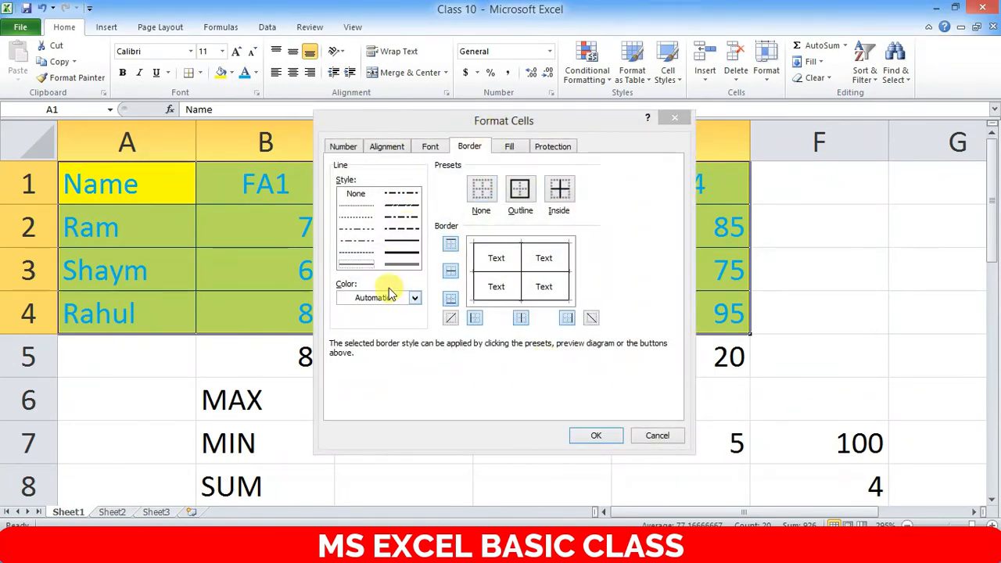
left_click(526, 194)
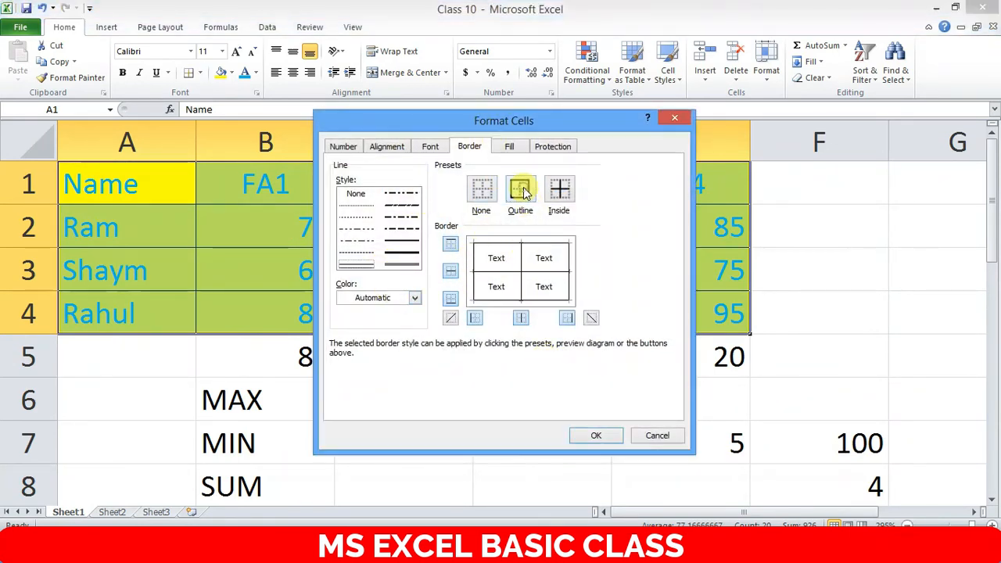
left_click(522, 318)
left_click(480, 321)
left_click(525, 320)
left_click(475, 318)
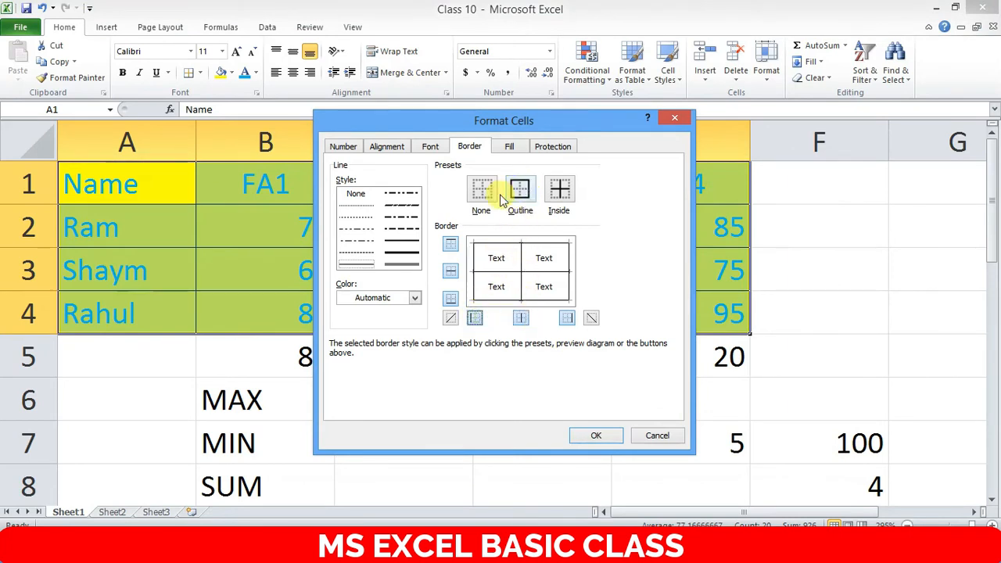
left_click(404, 256)
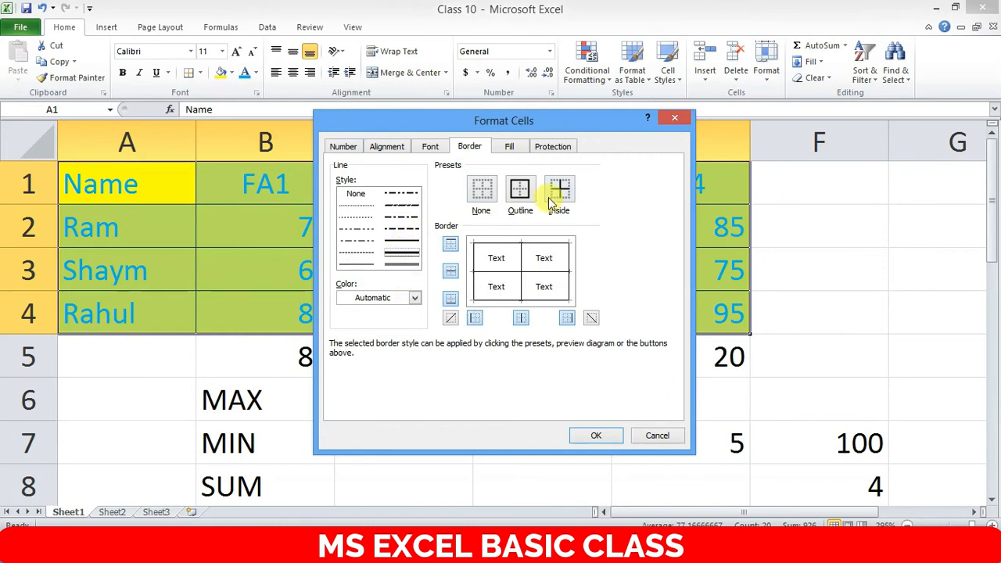
left_click(415, 299)
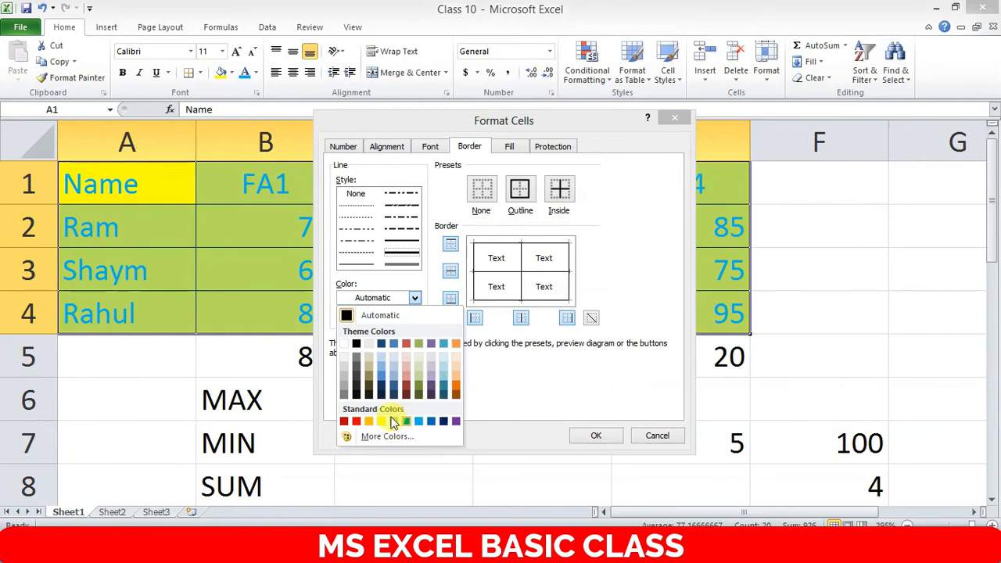
left_click(356, 422)
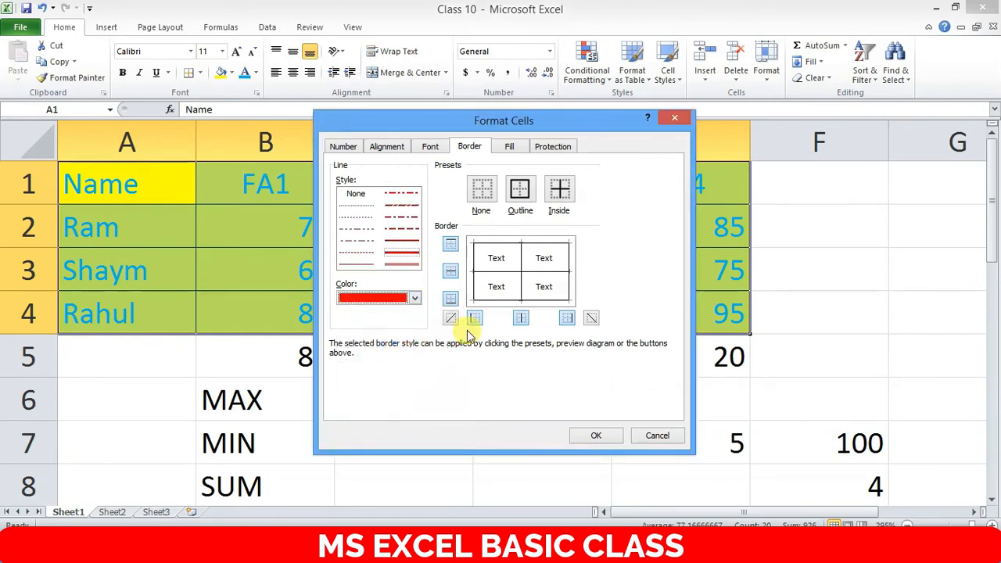
left_click(597, 436)
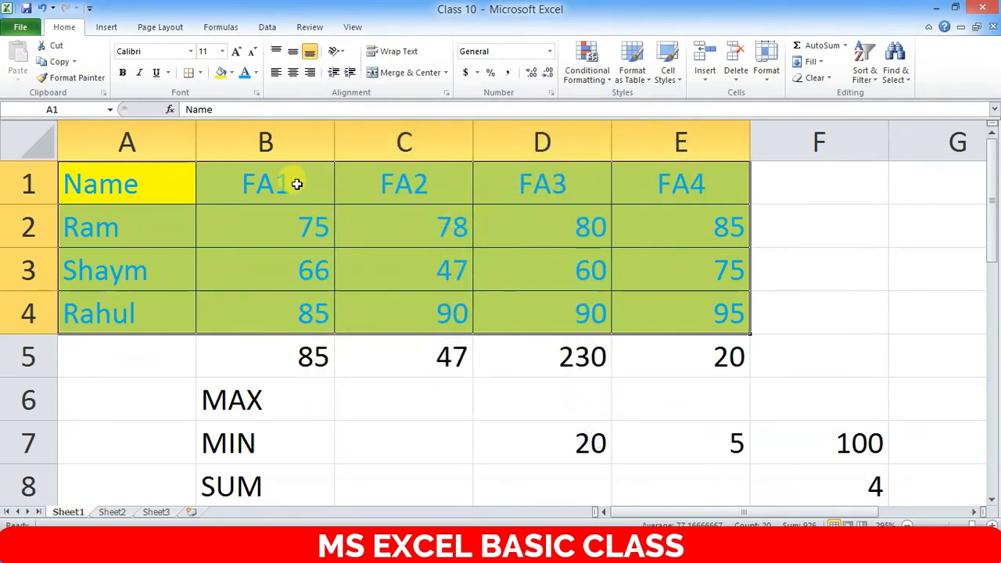
- Reselect A1:E4 and reapply thick red Outline and Inside borders
left_click(193, 178)
left_click_drag(160, 173, 728, 315)
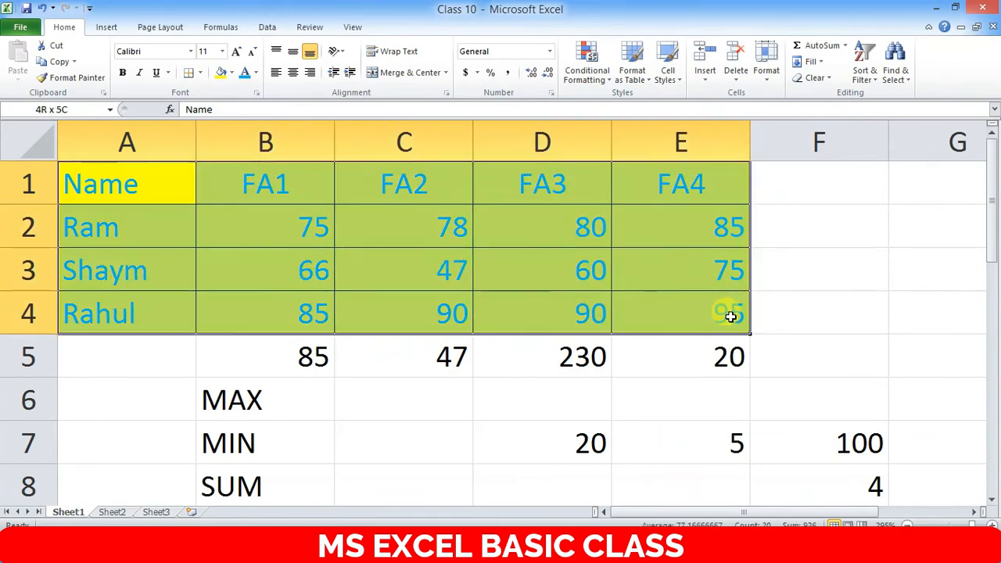
left_click(201, 73)
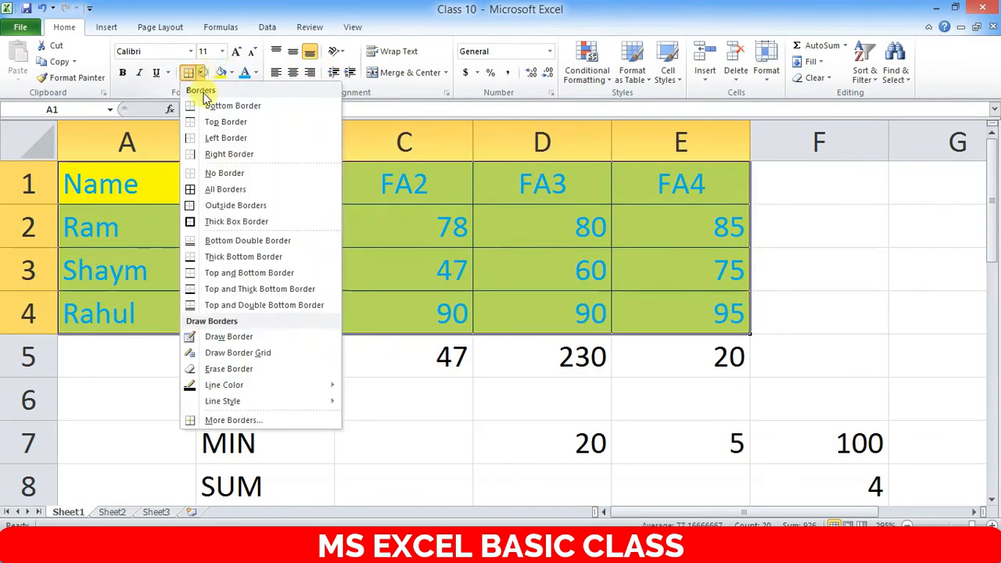
left_click(231, 421)
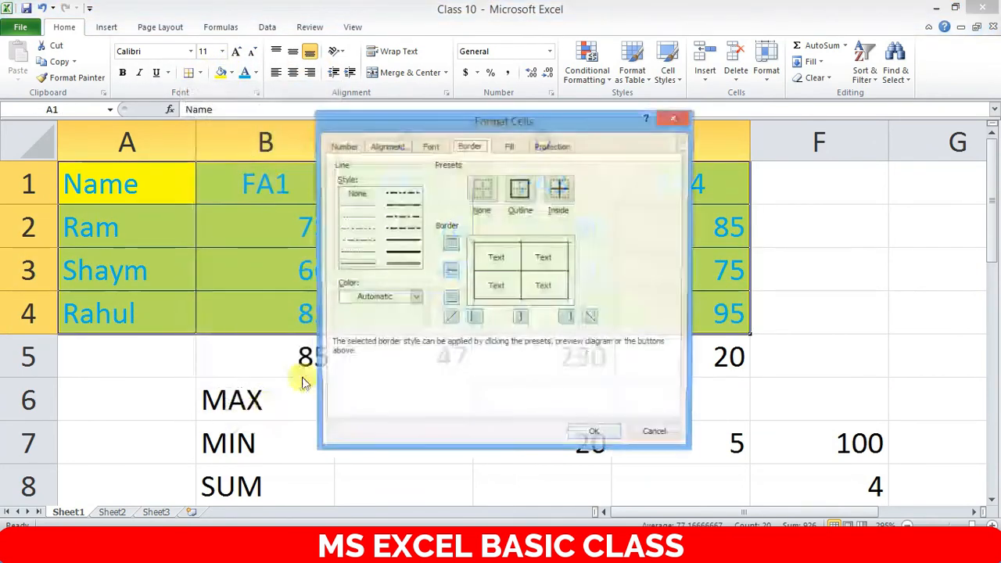
left_click(372, 297)
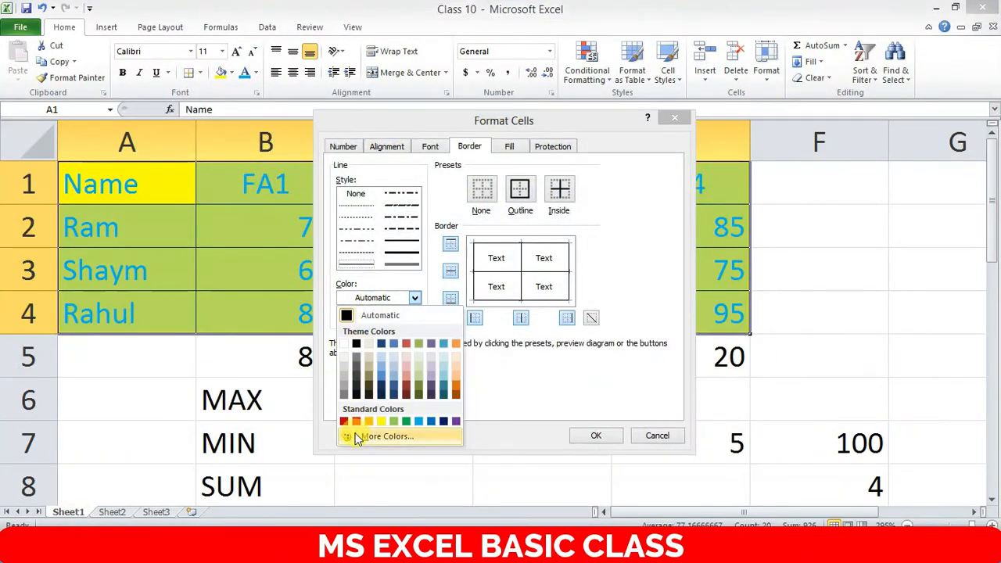
left_click(357, 424)
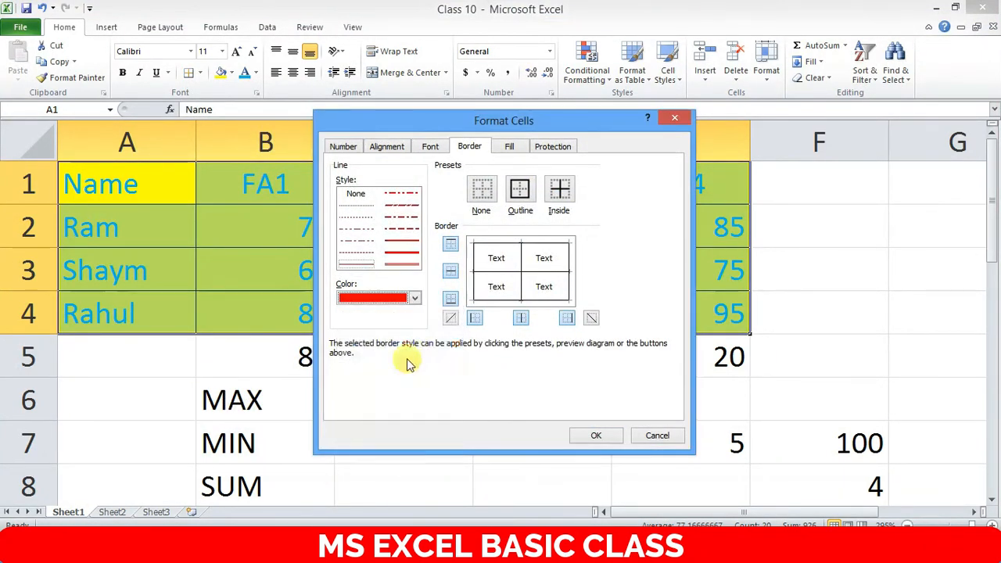
left_click(405, 252)
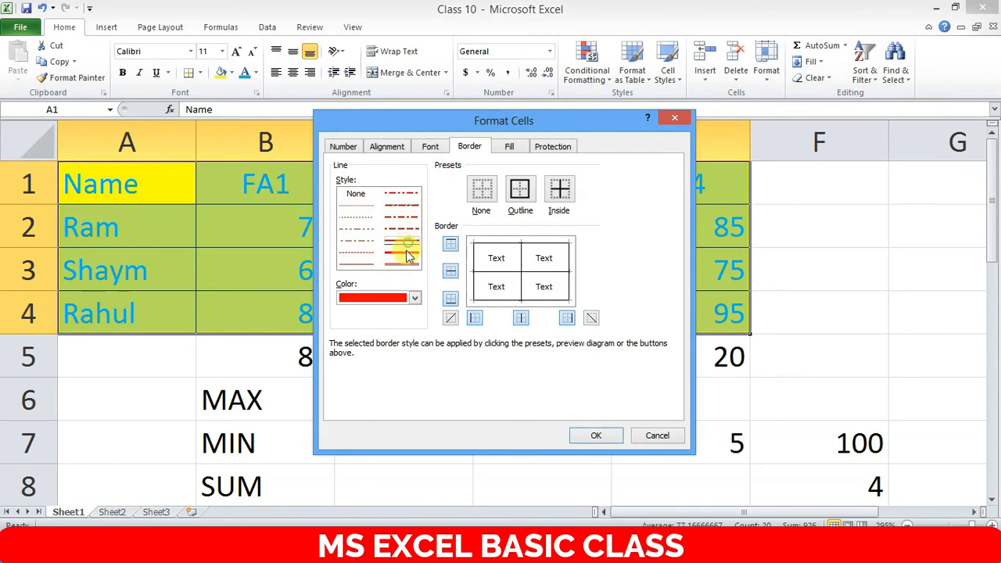
left_click(520, 192)
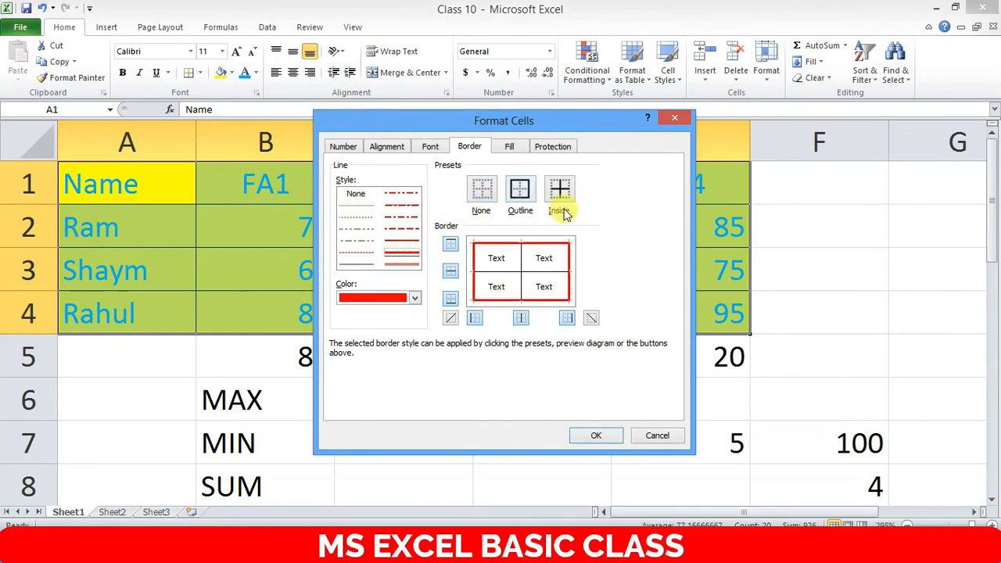
left_click(559, 190)
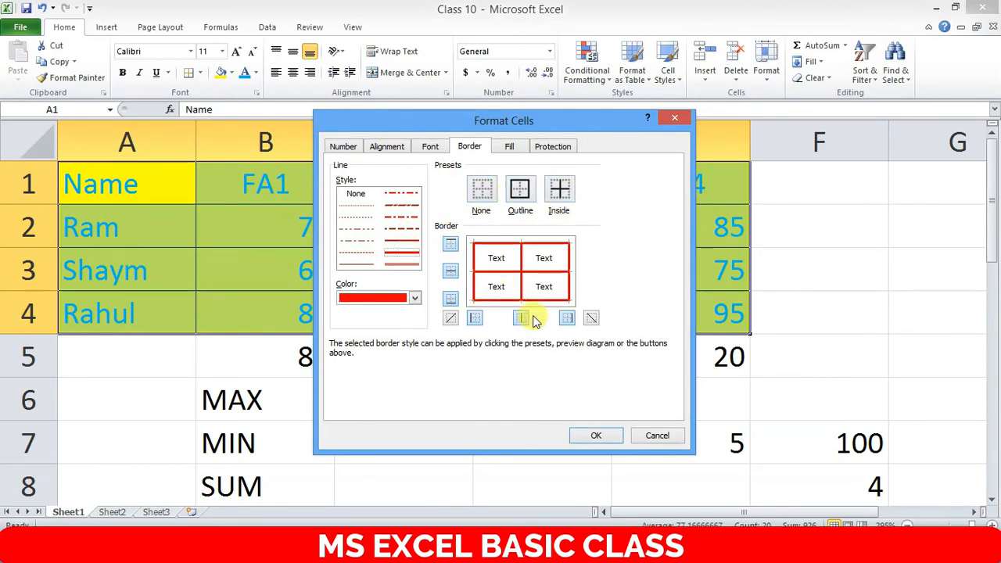
left_click(599, 437)
left_click(406, 232)
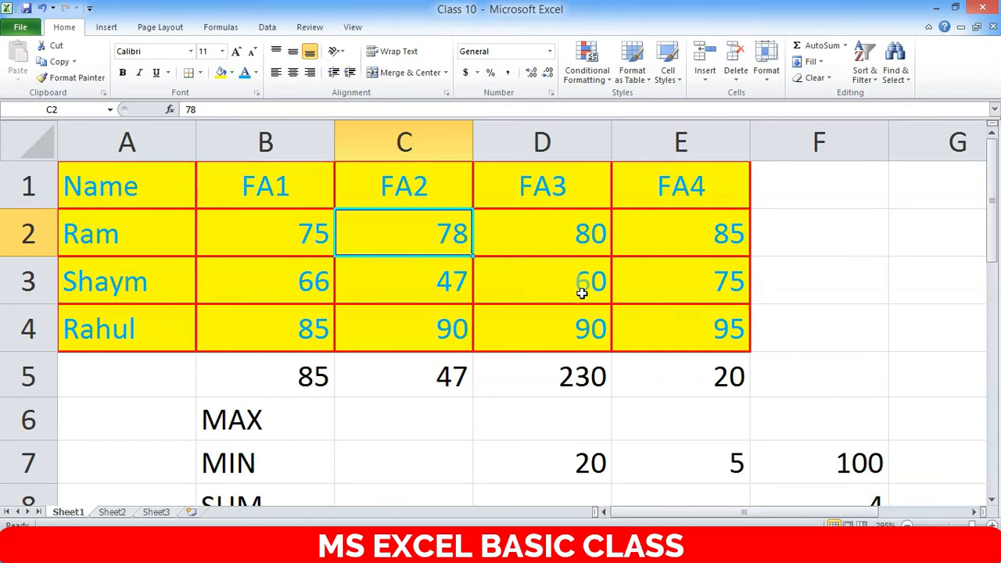
- Center-align the marks in B2:E4 and check the result
left_click_drag(313, 230, 679, 316)
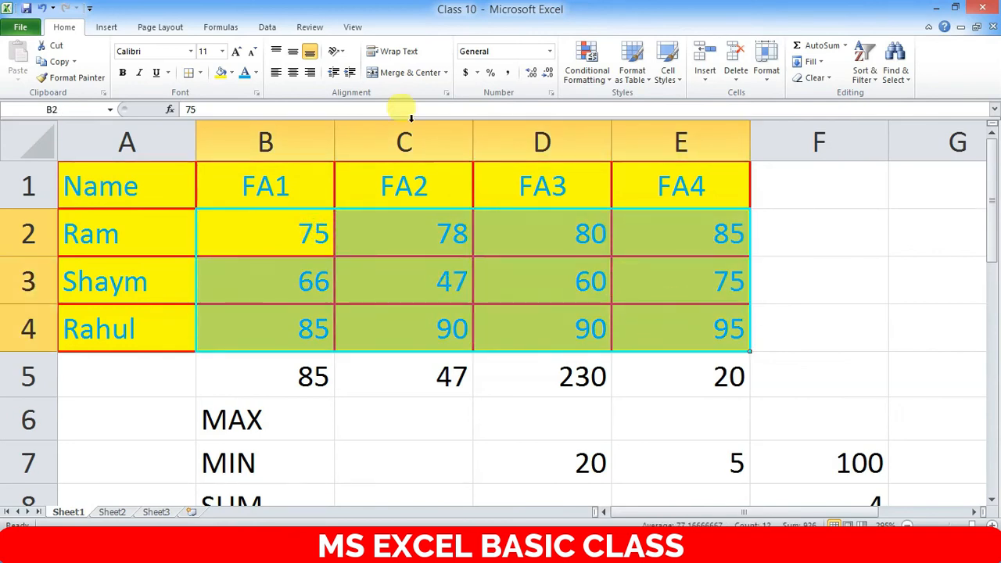
left_click(295, 72)
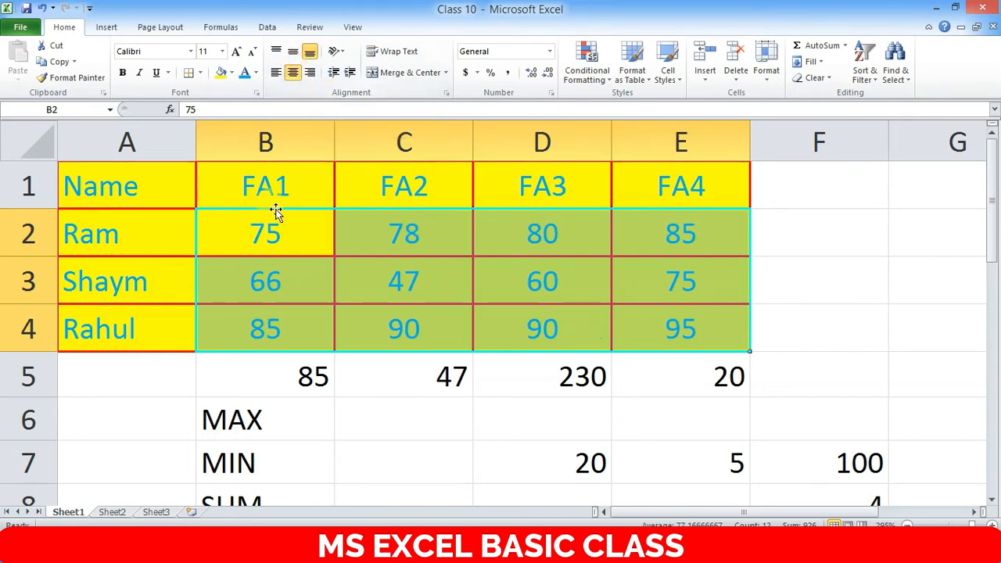
left_click_drag(188, 232, 148, 327)
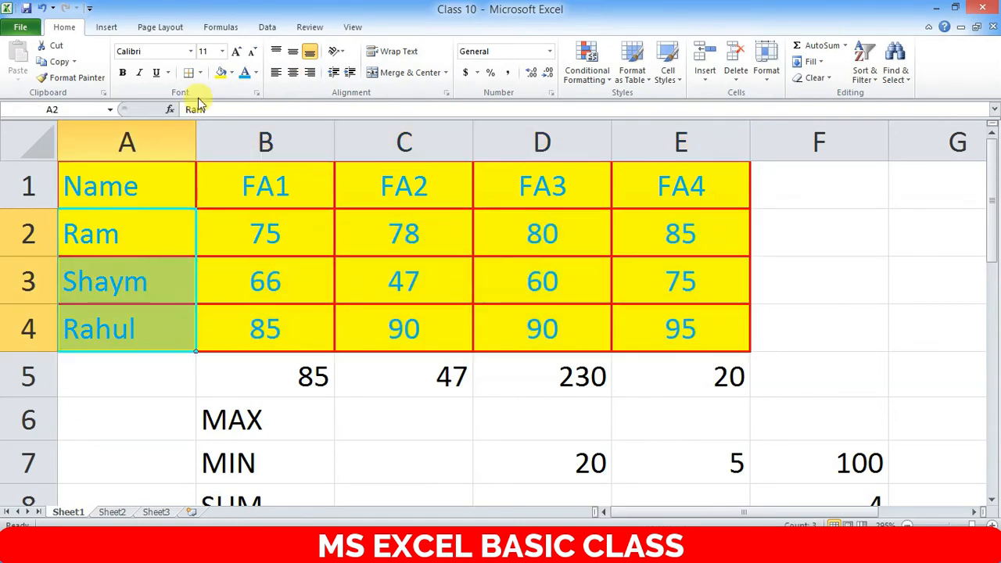
left_click_drag(270, 233, 693, 335)
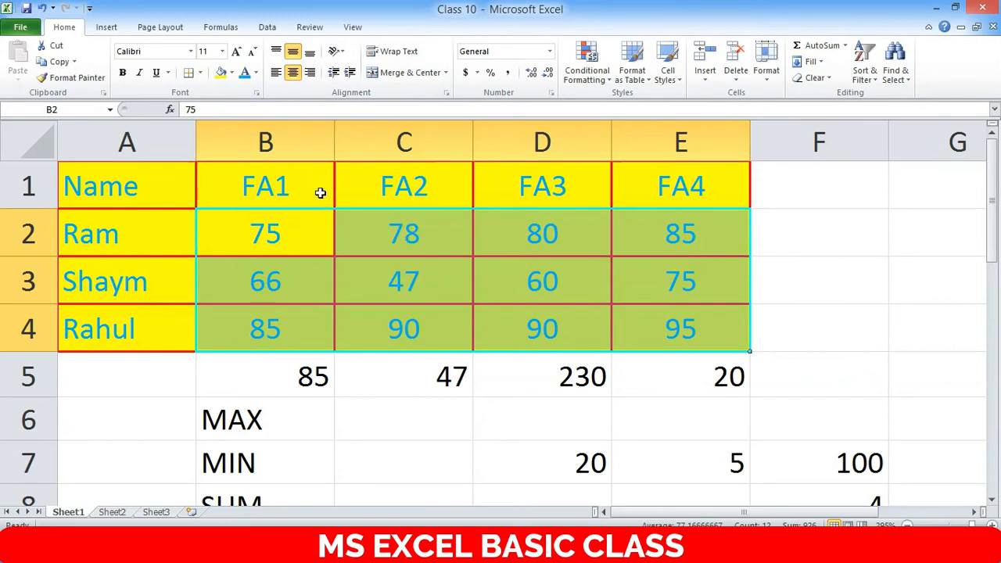
left_click(310, 226)
left_click(261, 188)
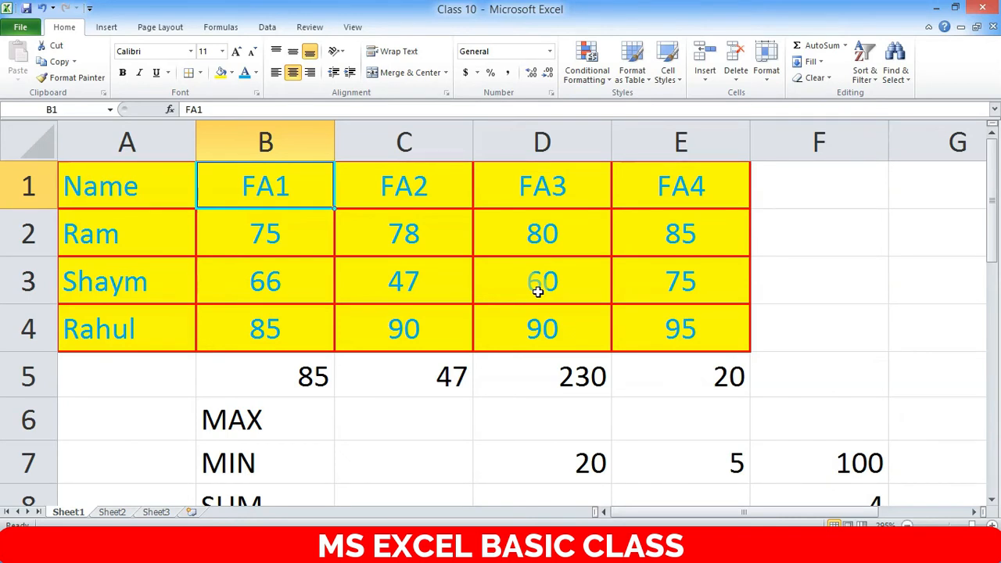
- Delete the leftover results and labels in the rows below the table
left_click_drag(194, 381, 821, 485)
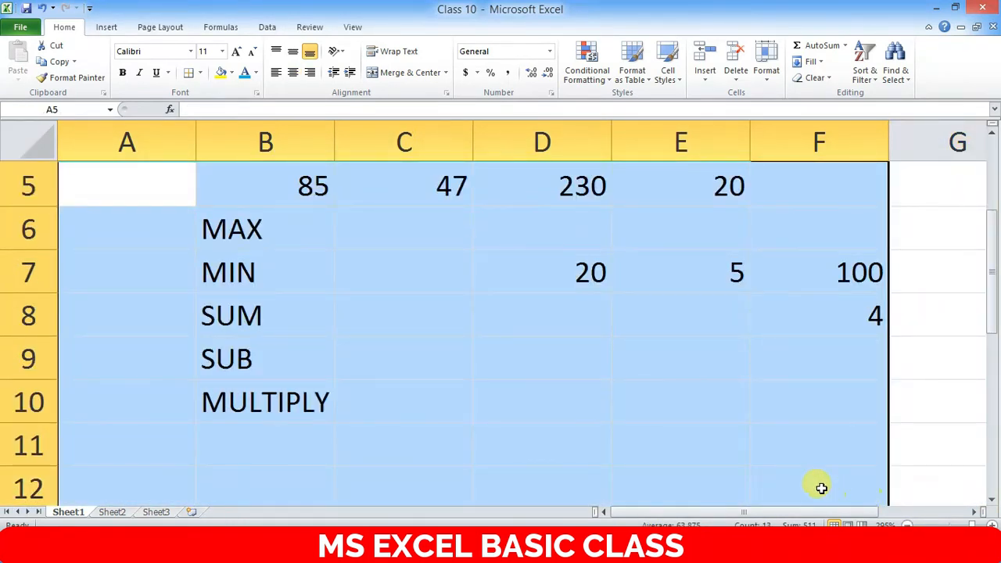
key("Delete")
scroll(552, 353, "up", 2)
left_click(746, 269)
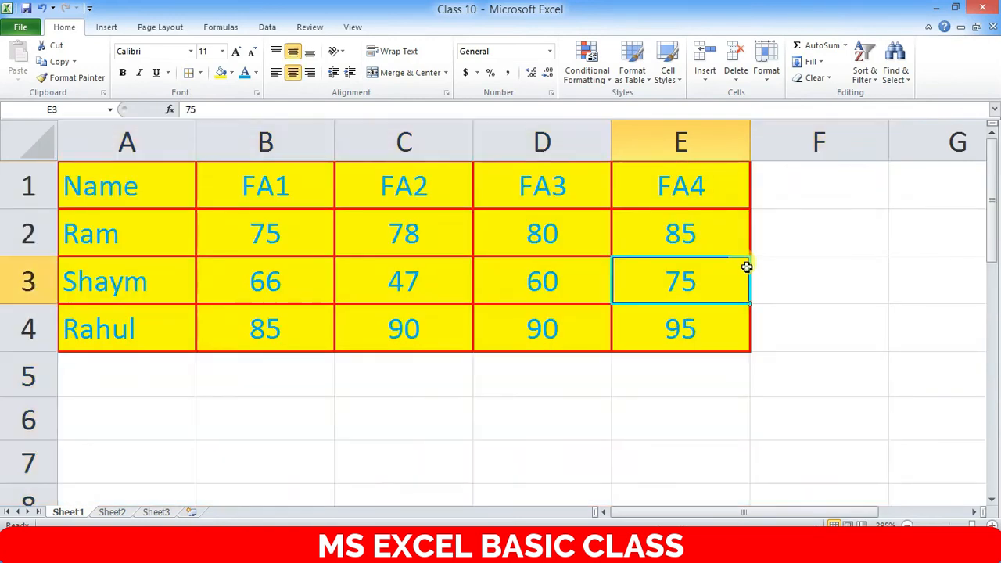
- Select the header row A1:E1, Name through FA4
left_click_drag(97, 189, 686, 197)
left_click(782, 235)
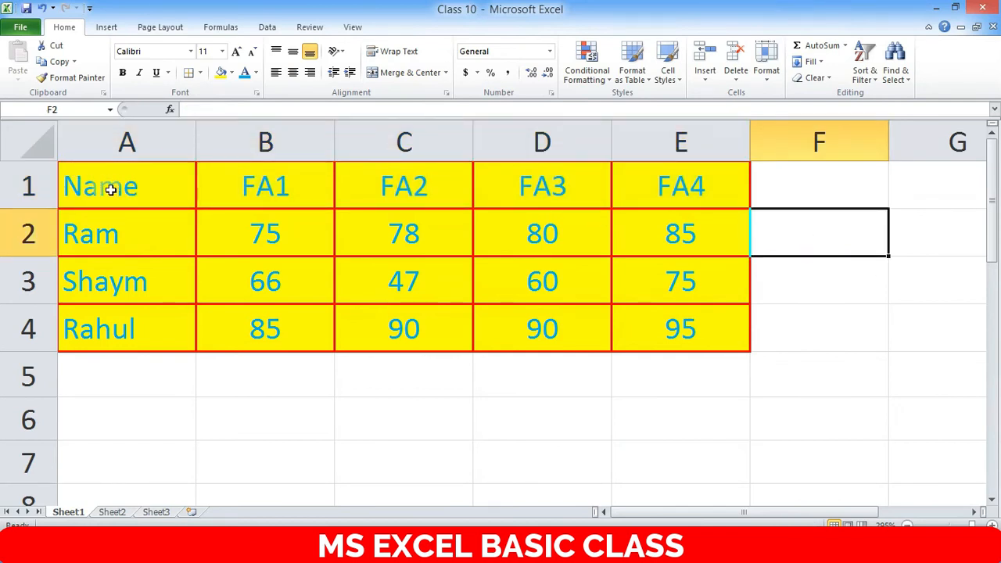
left_click_drag(119, 184, 692, 191)
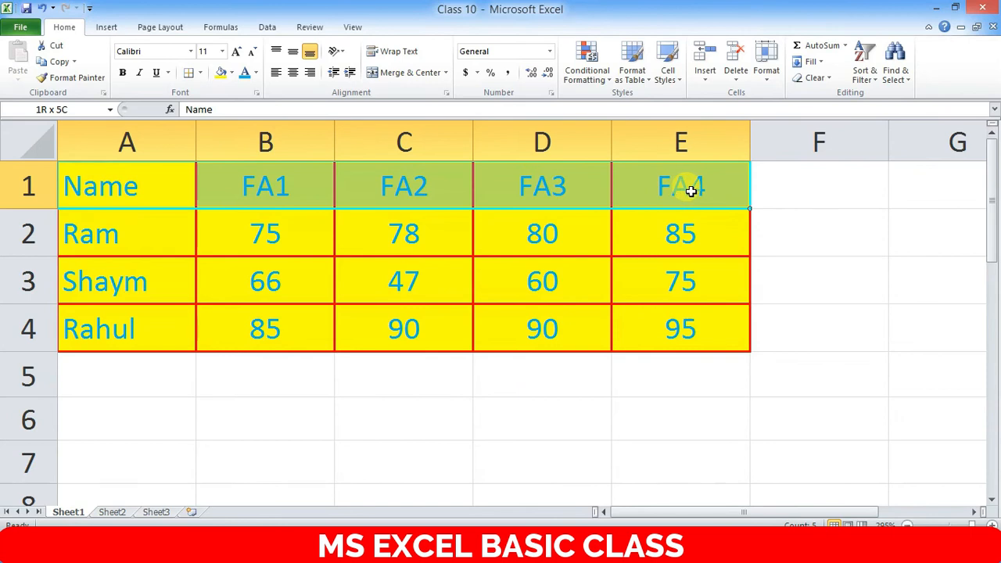
left_click(816, 218)
left_click(814, 310)
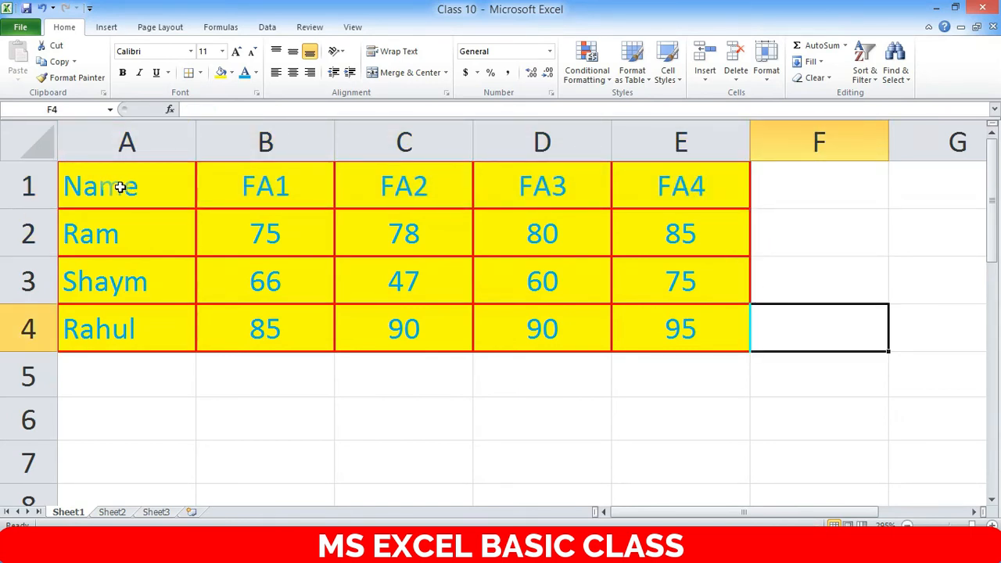
left_click_drag(123, 185, 678, 195)
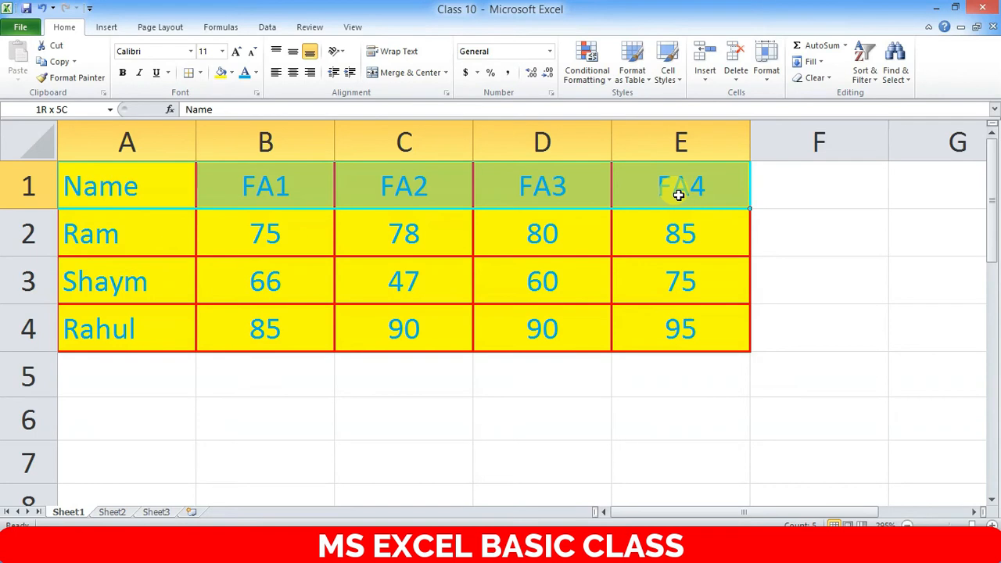
left_click_drag(678, 194, 673, 196)
left_click(512, 279)
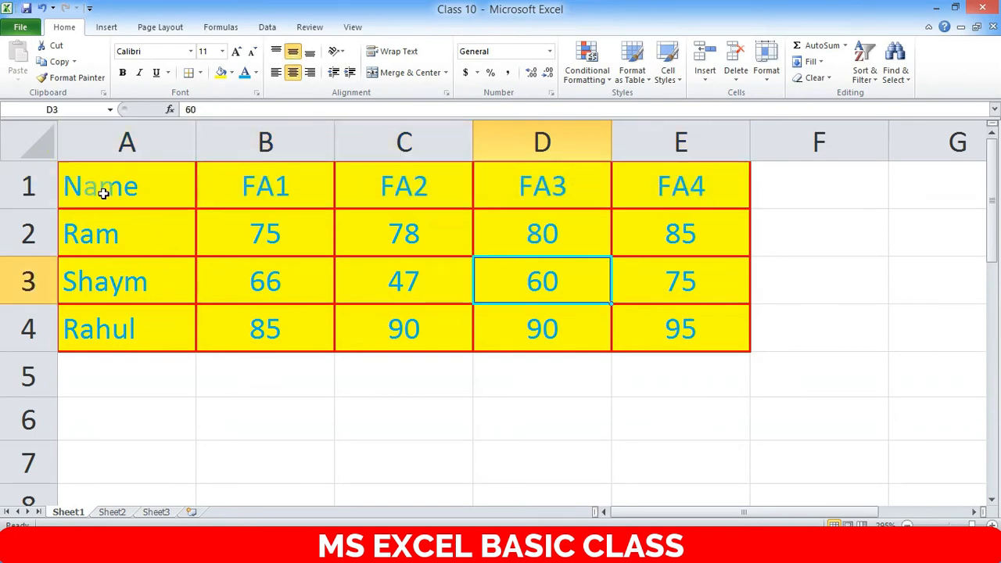
left_click(164, 185)
left_click_drag(164, 185, 640, 171)
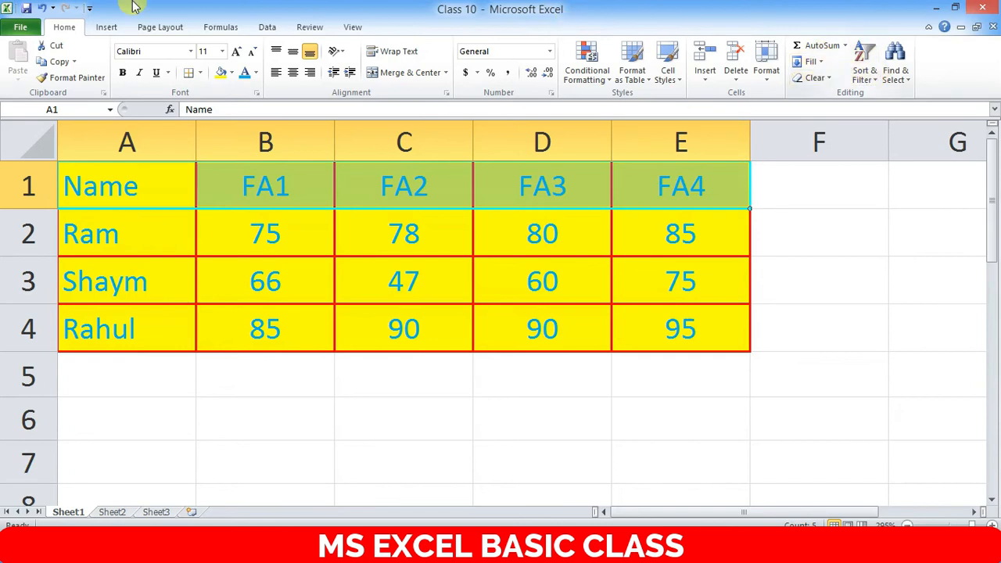
- Turn on Filter from Sort & Filter for the A1:E1 headers
left_click(864, 74)
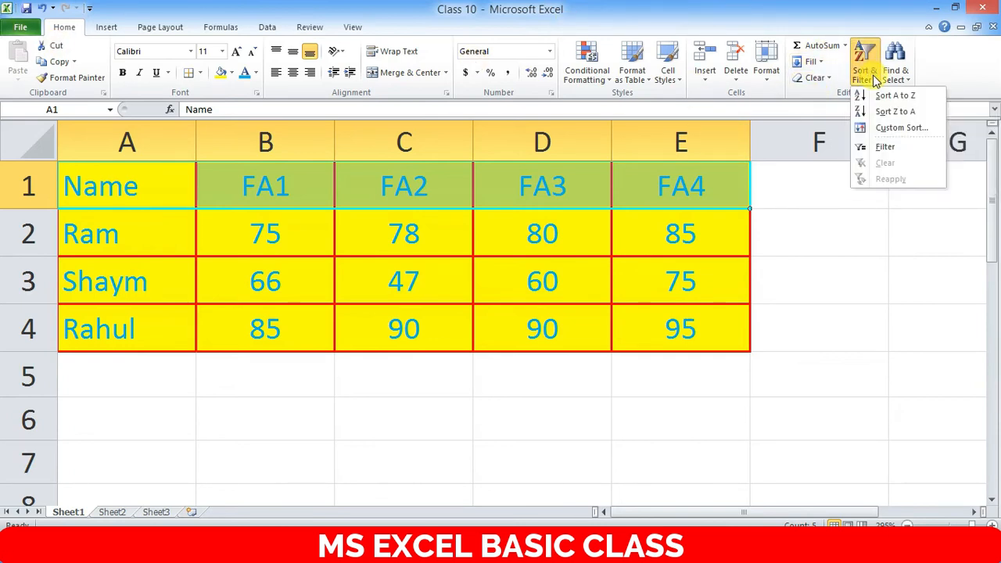
left_click(886, 148)
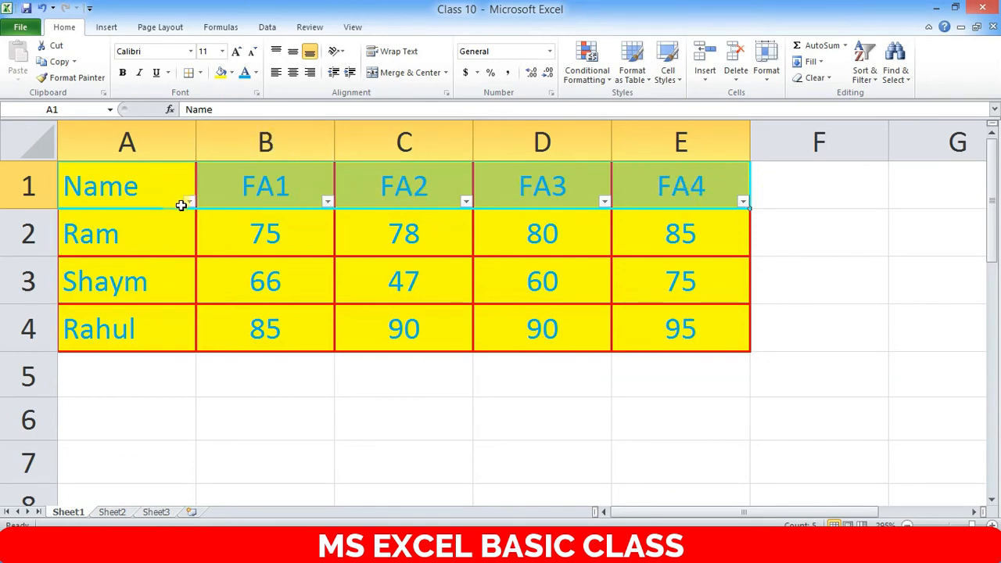
- Sort FA1 Largest to Smallest: Rahul 85, Ram 75, Shaym 66
left_click(328, 205)
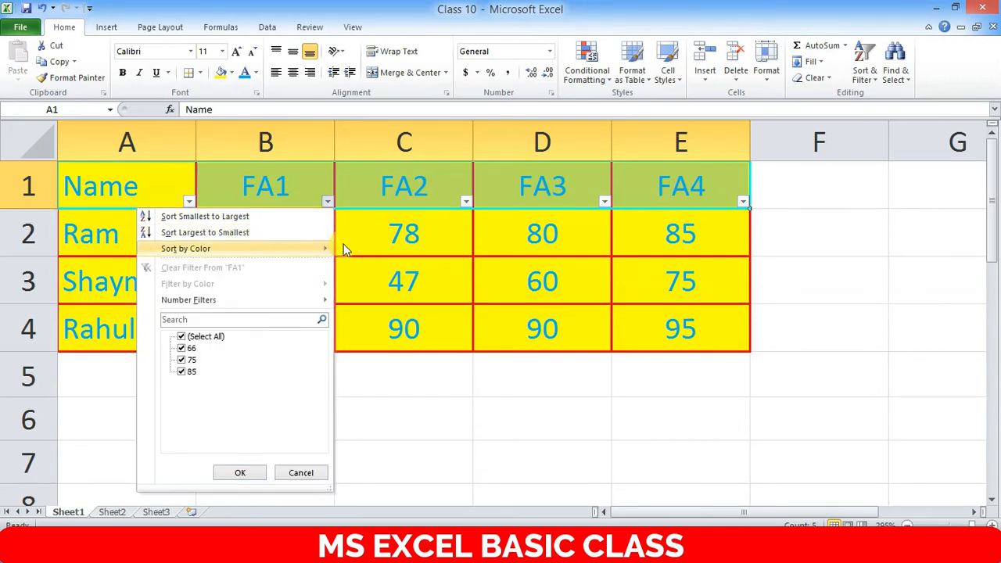
left_click(367, 239)
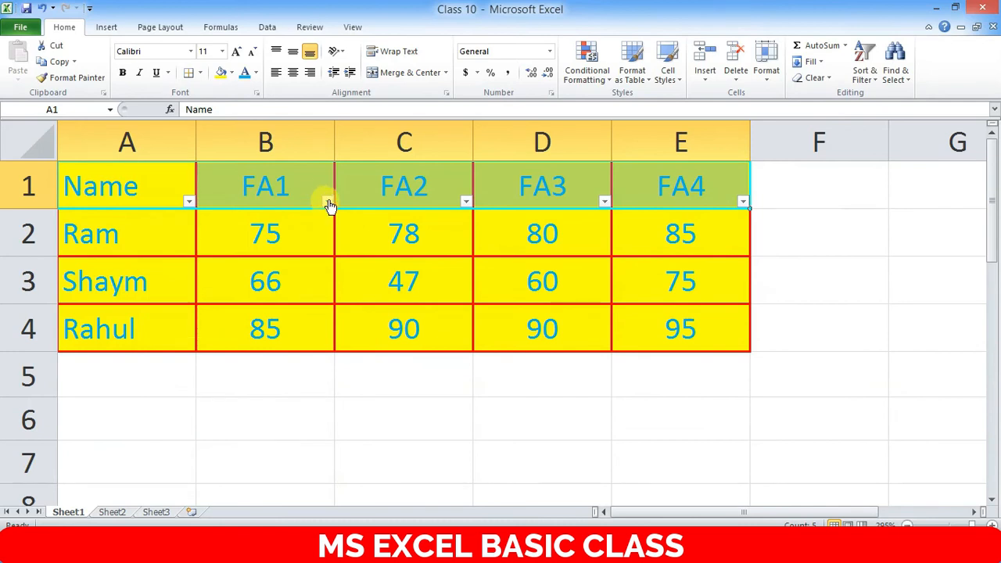
left_click(327, 203)
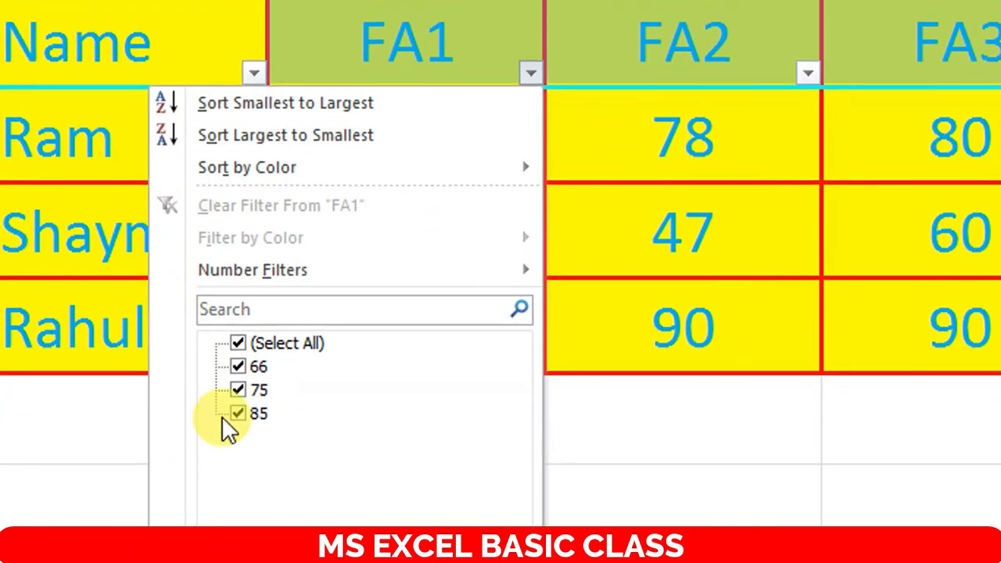
left_click(304, 133)
left_click(412, 144)
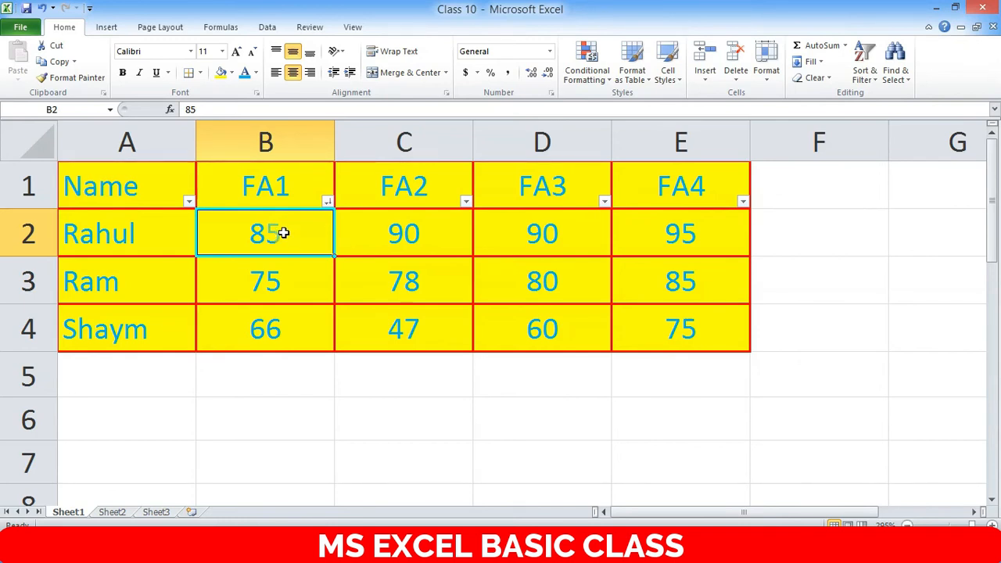
- Sort FA3 Smallest to Largest so FA3 reads 60, 80, 90
left_click(604, 202)
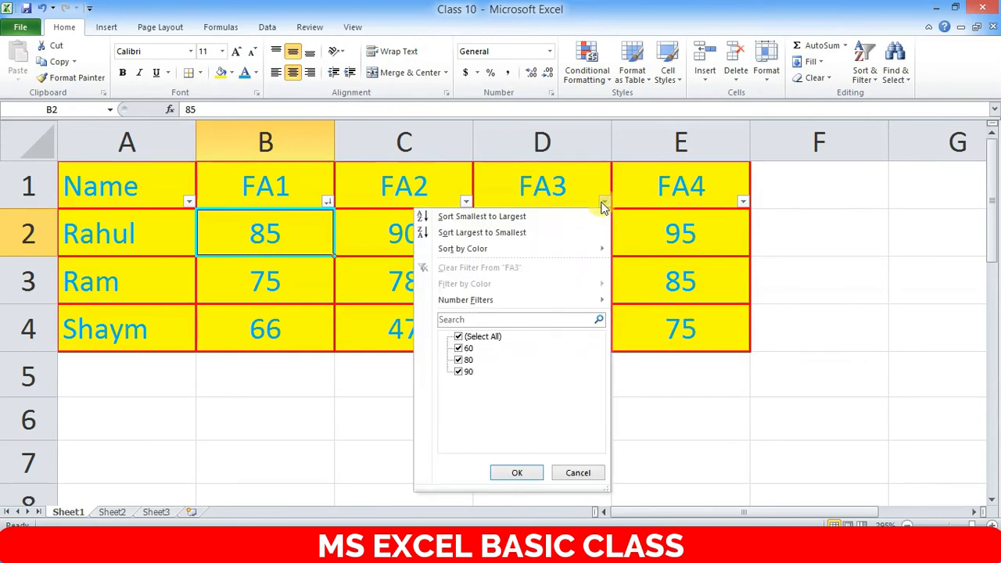
left_click(331, 207)
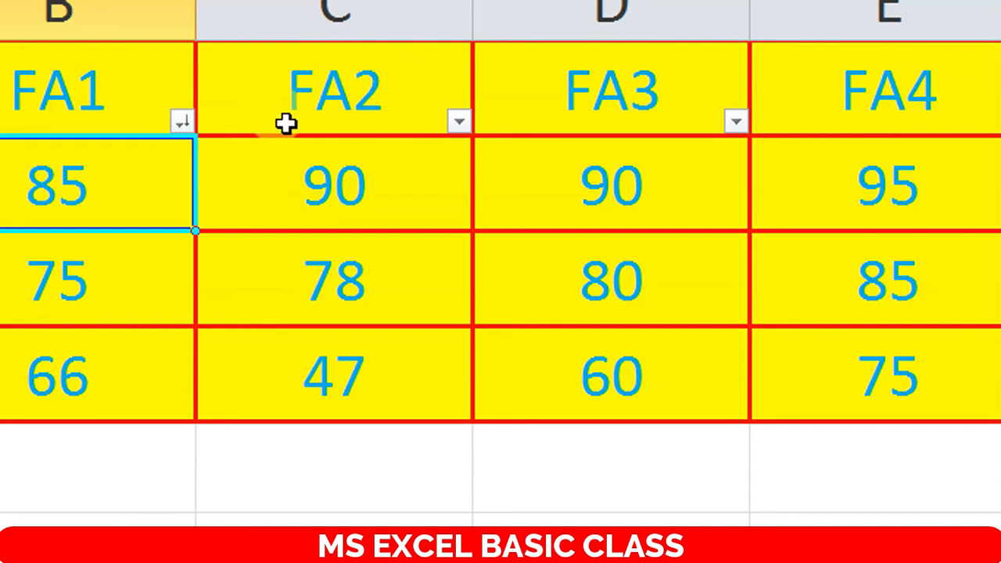
left_click(737, 125)
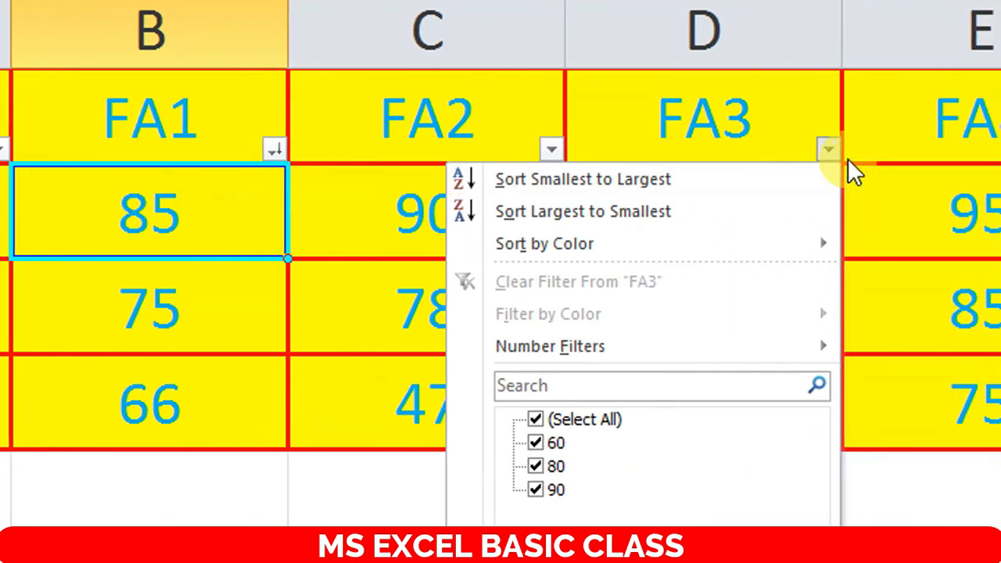
left_click(788, 178)
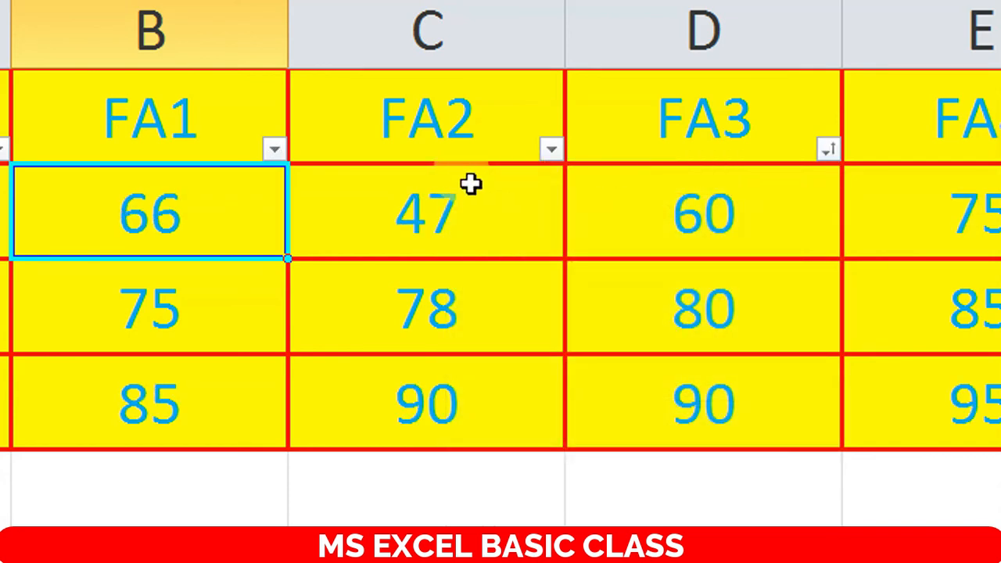
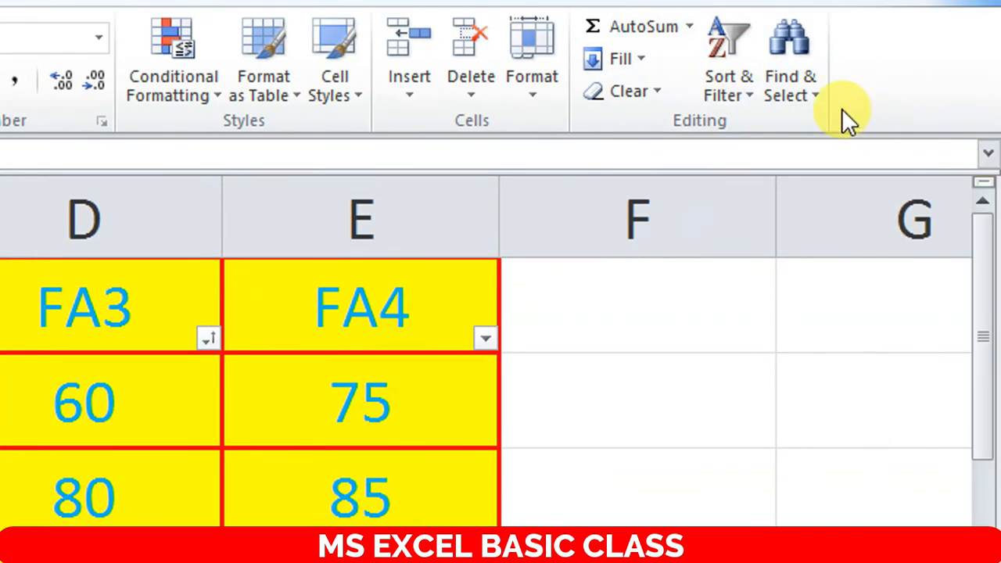
- Switch off the AutoFilter so the A1:E1 headers lose their dropdown arrows
left_click(752, 93)
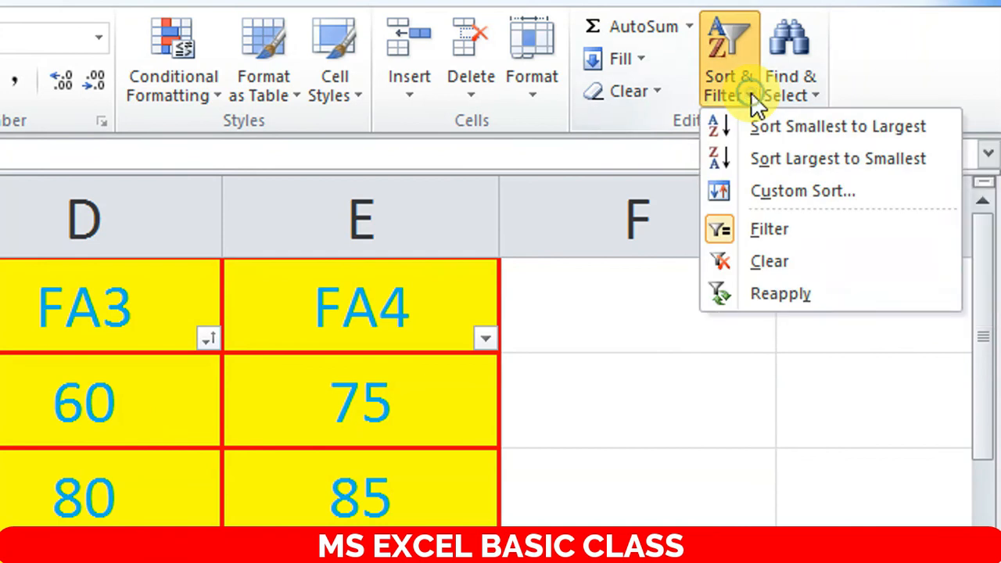
left_click(748, 225)
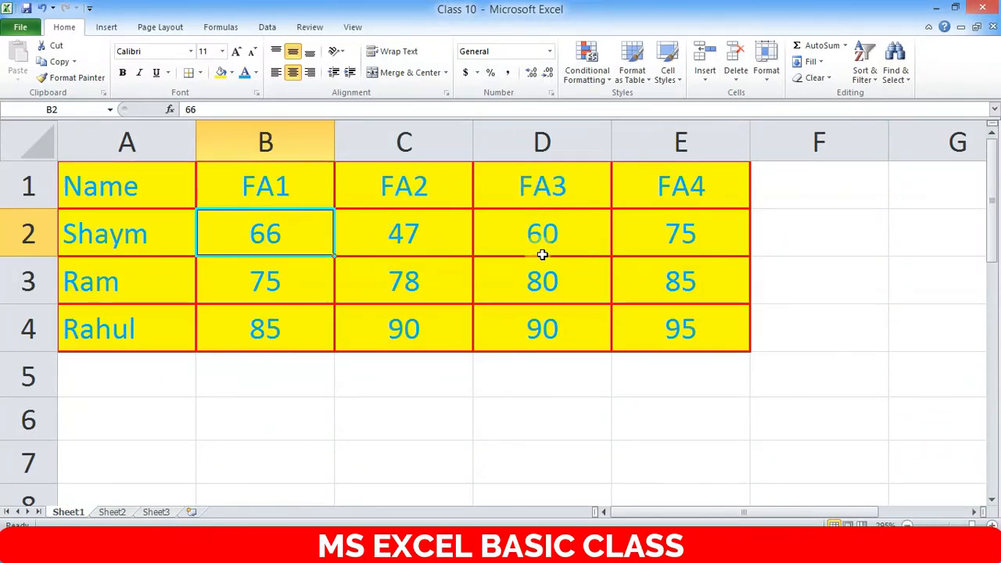
left_click(507, 224)
left_click(162, 228)
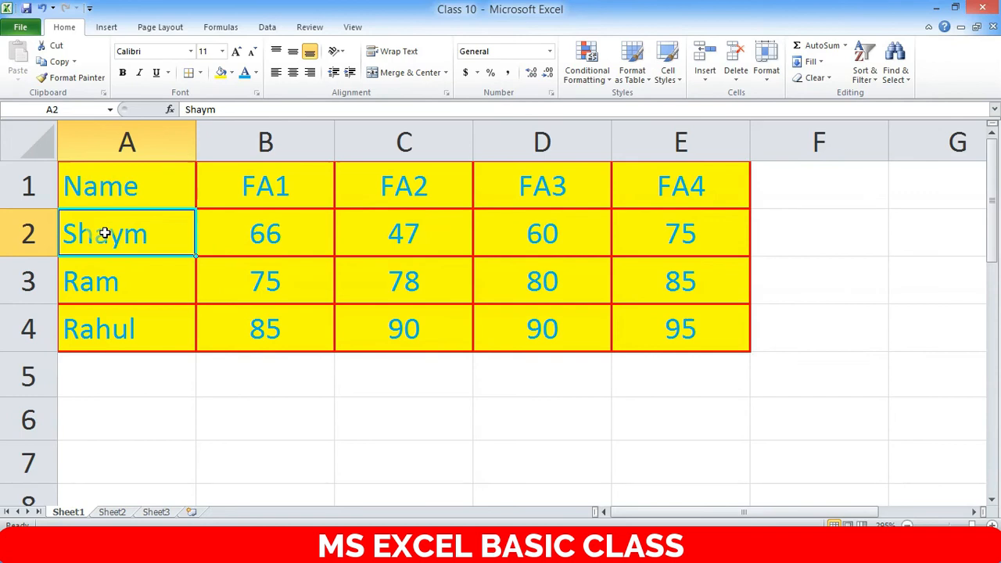
left_click(530, 225)
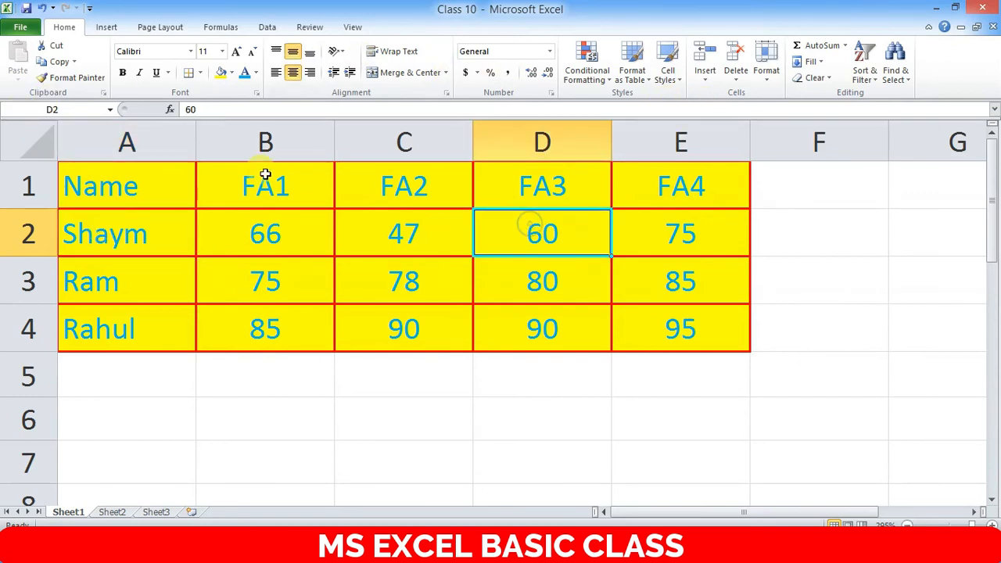
left_click(279, 232)
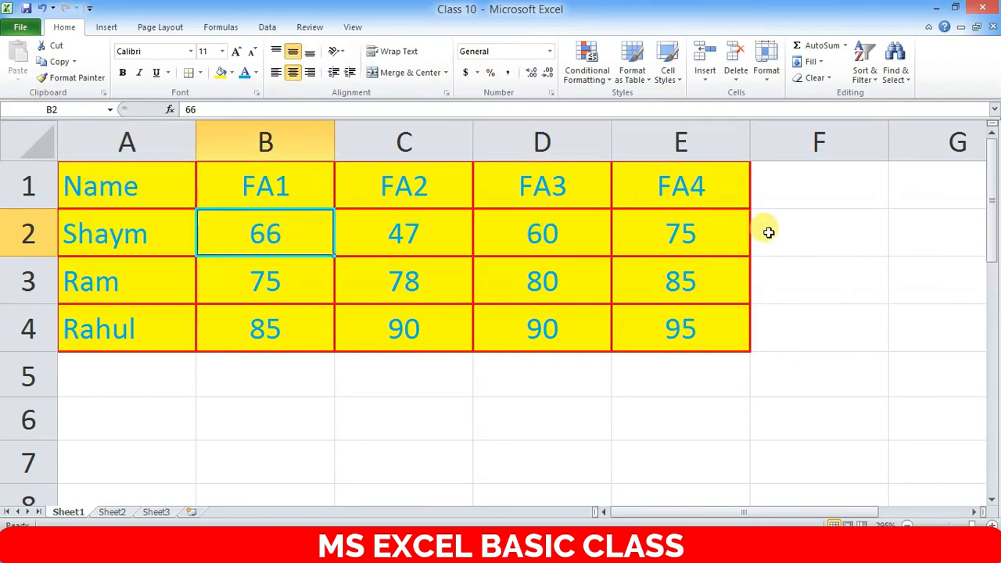
left_click(769, 233)
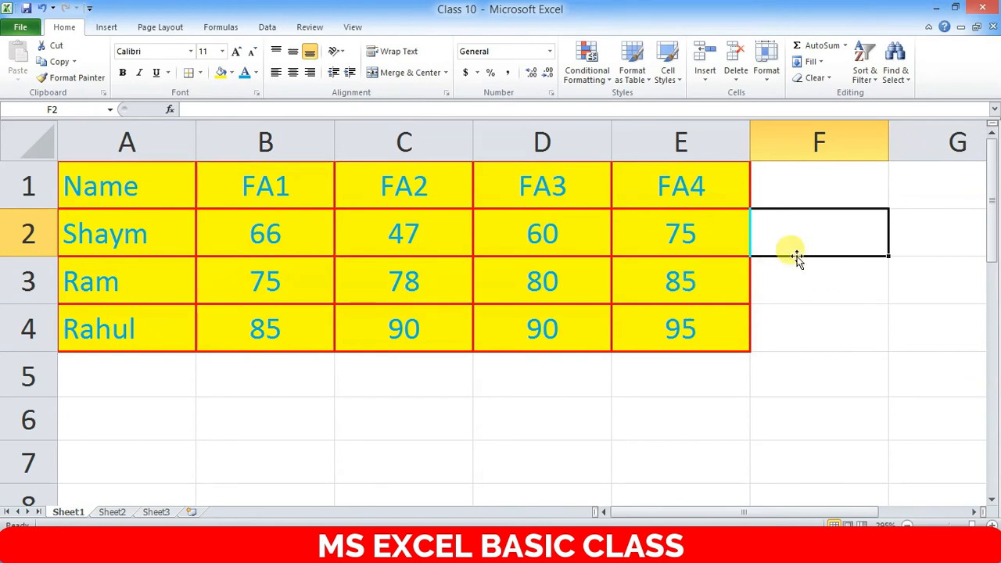
left_click(276, 232)
left_click(399, 236)
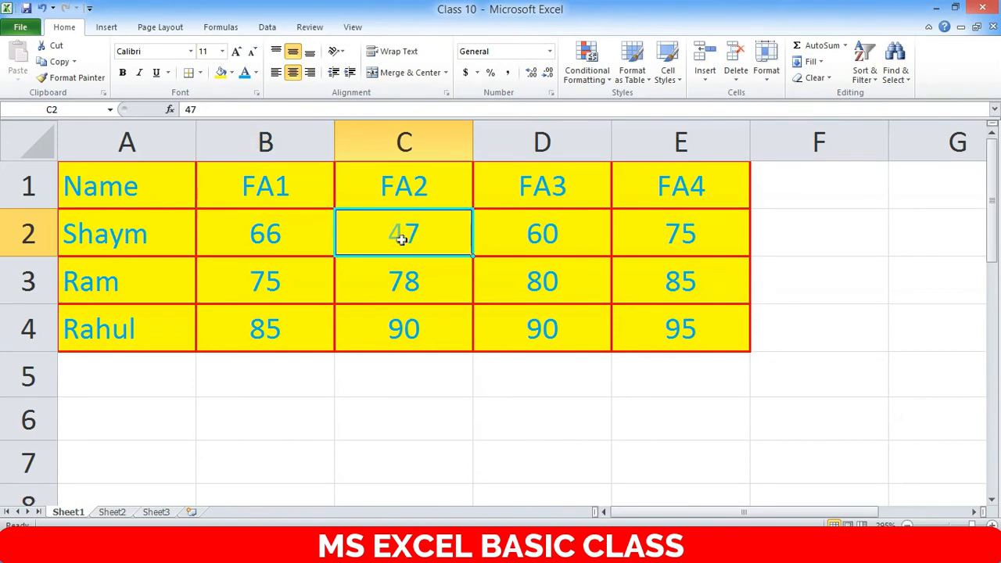
left_click(537, 232)
left_click(679, 241)
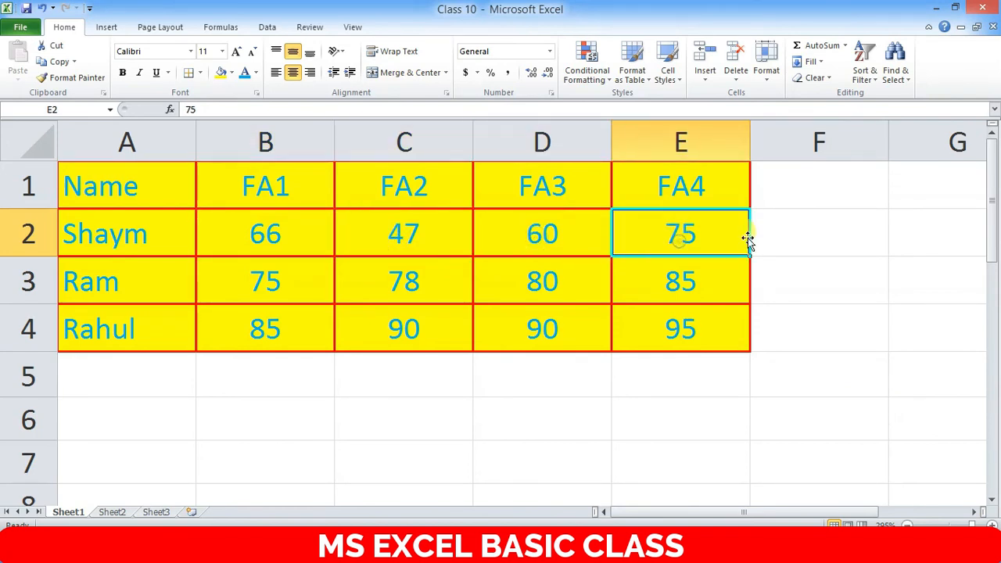
left_click(791, 224)
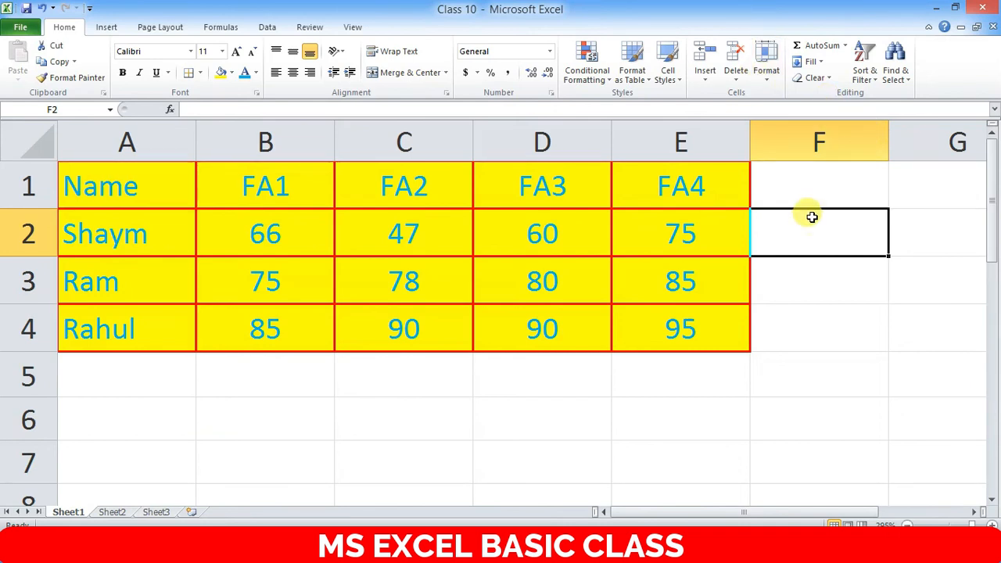
- Enter =AVERAGE(B2:E2) in F2 to show the first student's average of 62
type("=")
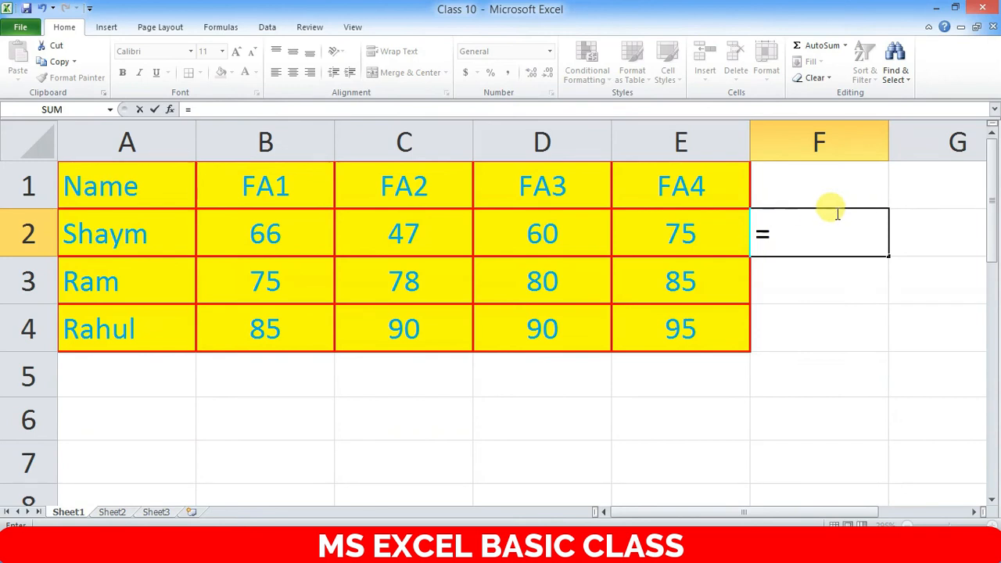
type("av")
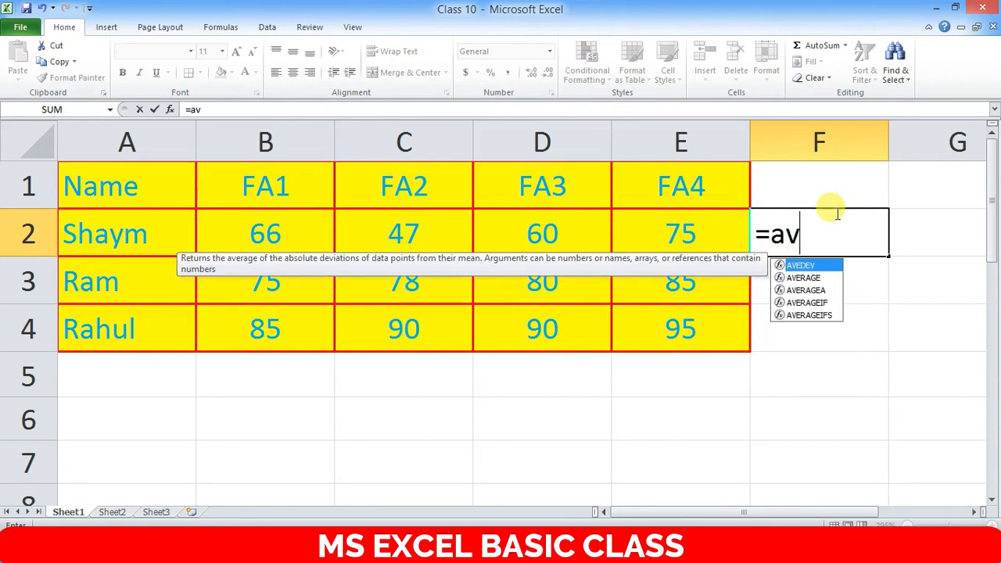
type("erage")
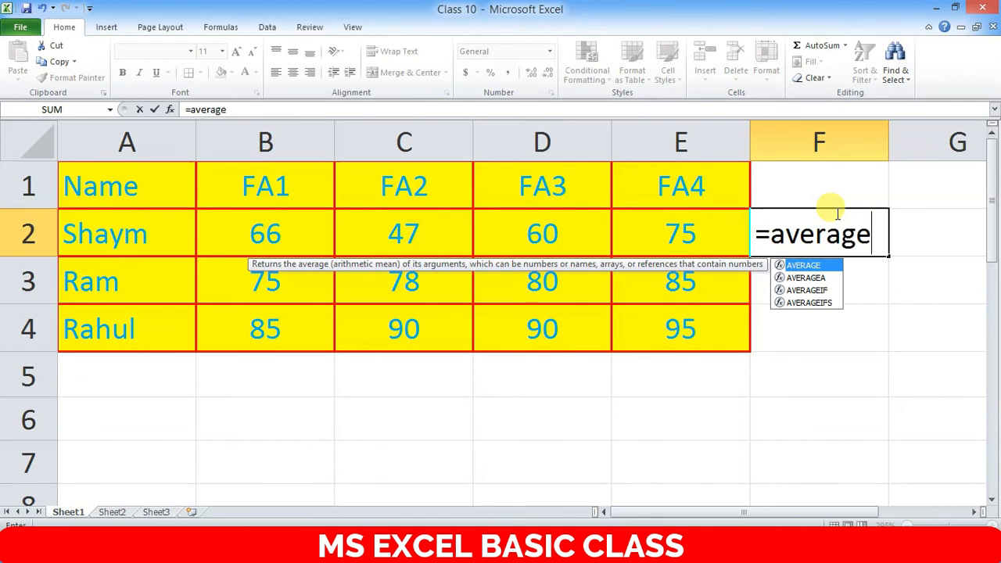
type("(")
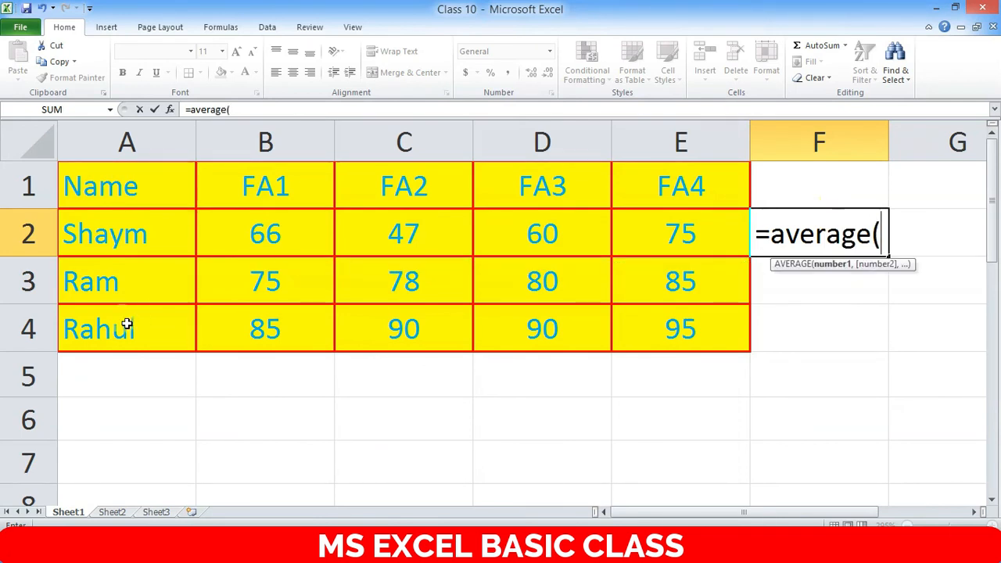
left_click_drag(263, 219, 637, 219)
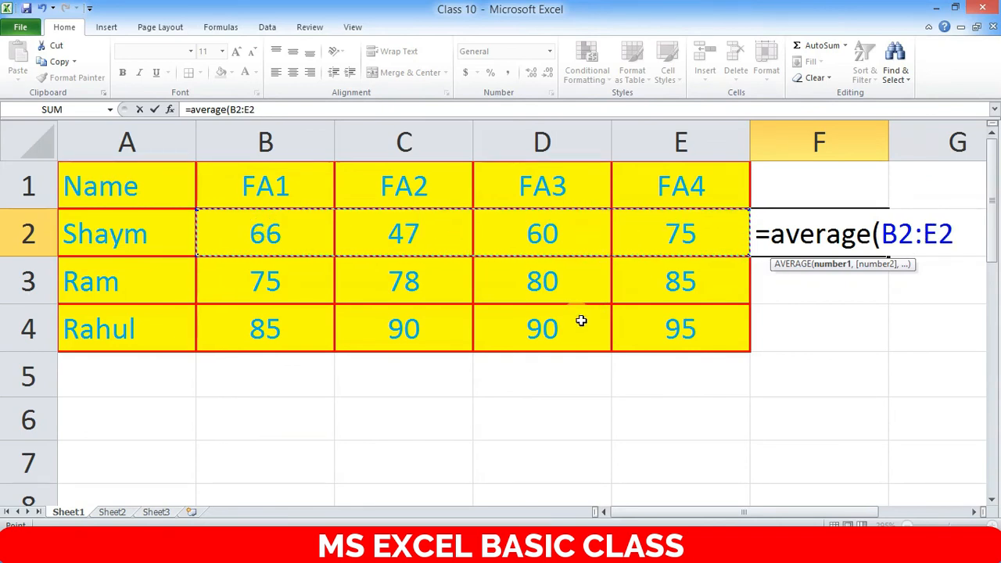
type(")")
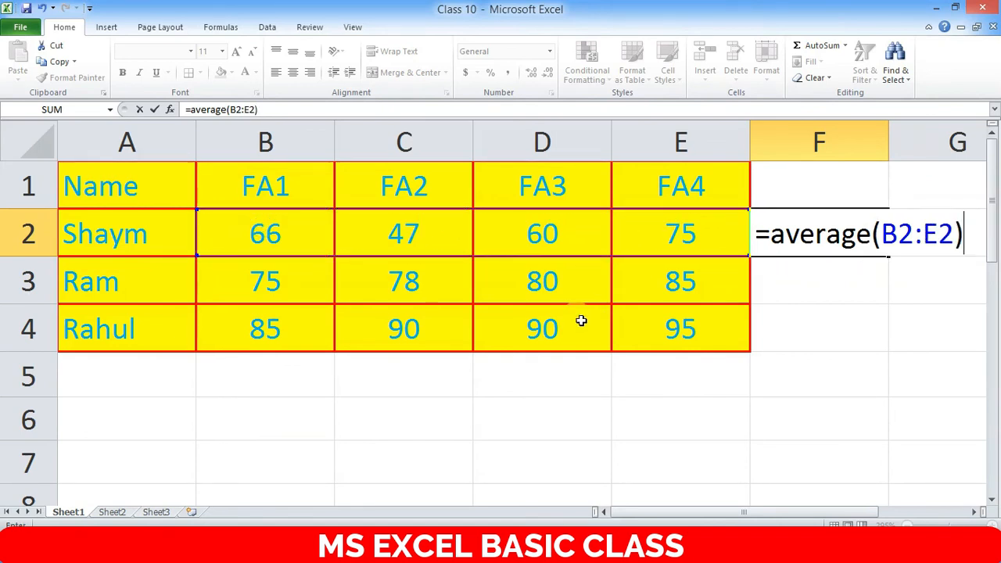
key("Return")
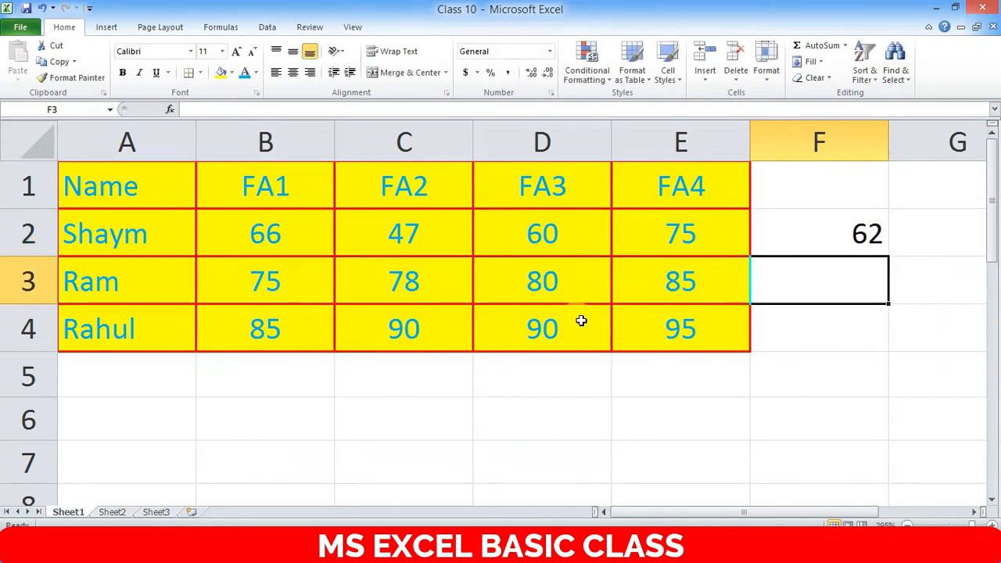
left_click(852, 236)
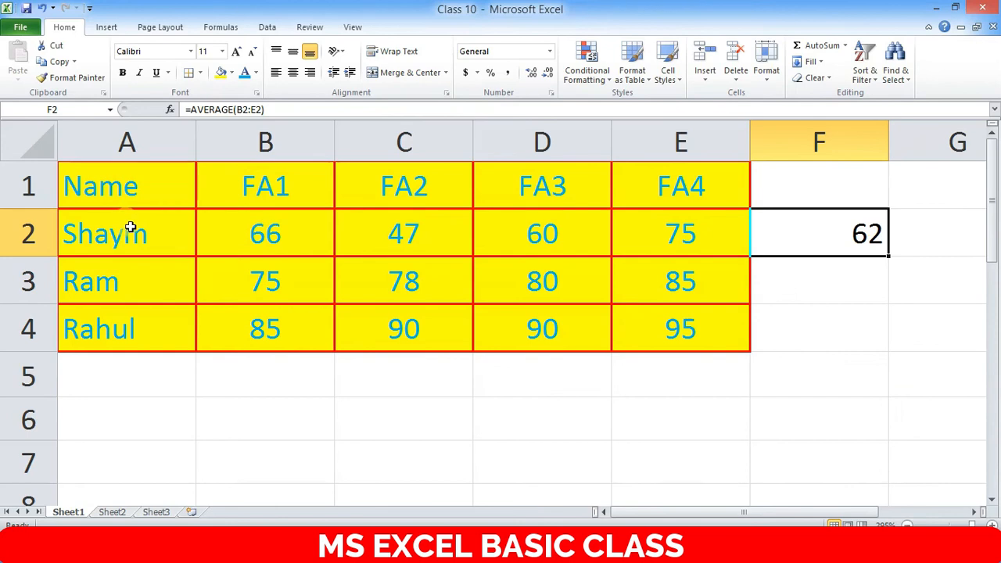
left_click(264, 227)
left_click(856, 233)
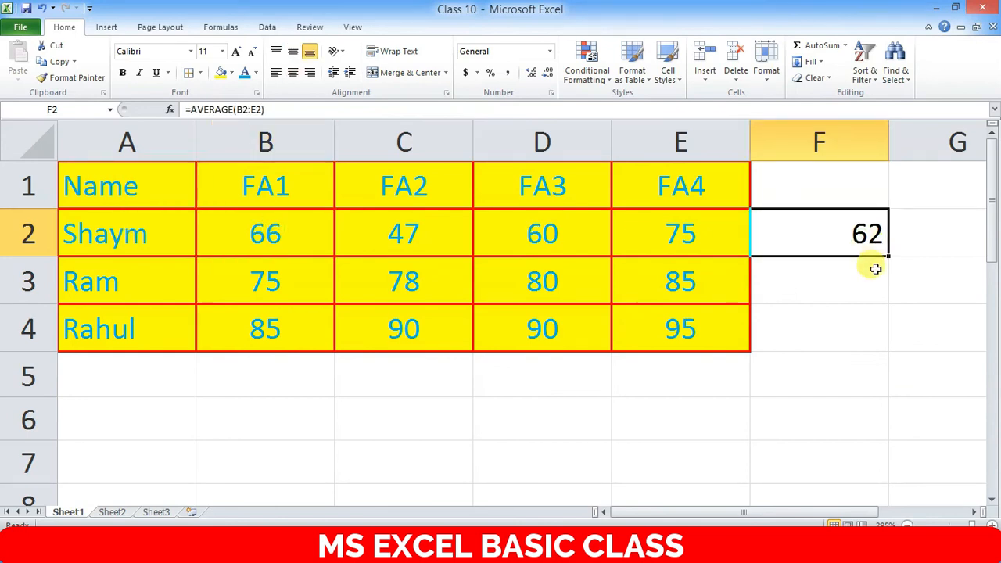
left_click(827, 281)
left_click(867, 230)
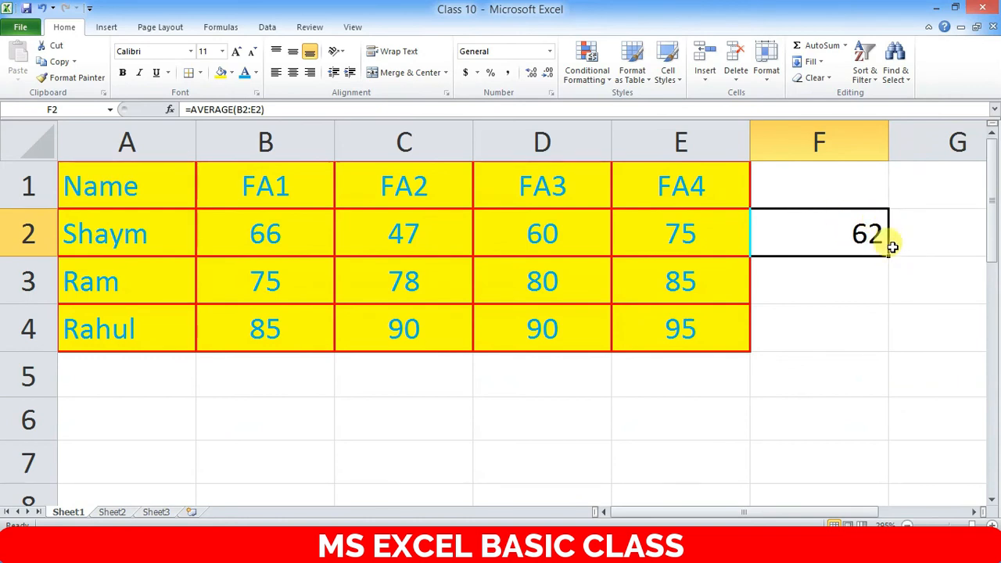
left_click(906, 225)
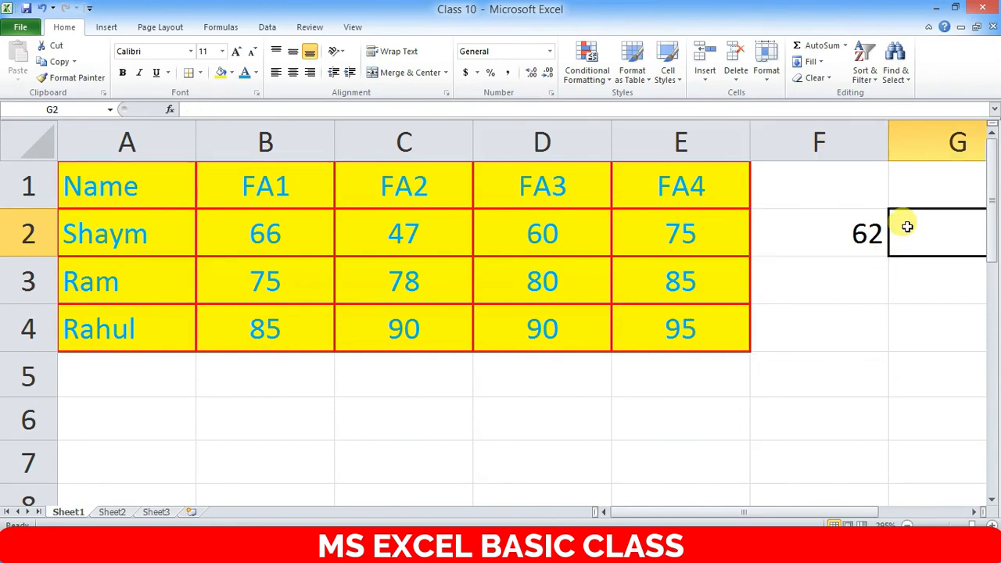
left_click(826, 226)
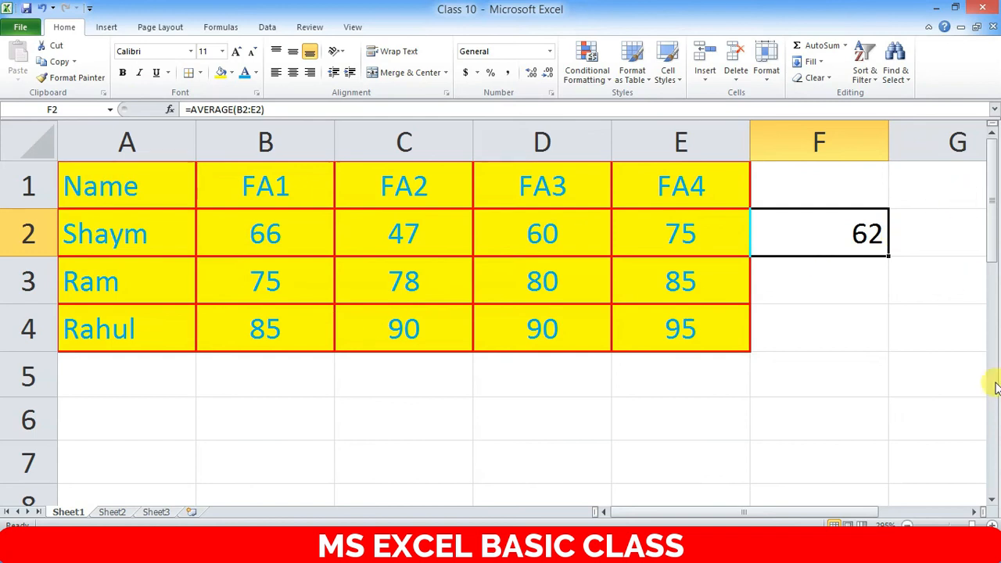
left_click(950, 288)
left_click(865, 232)
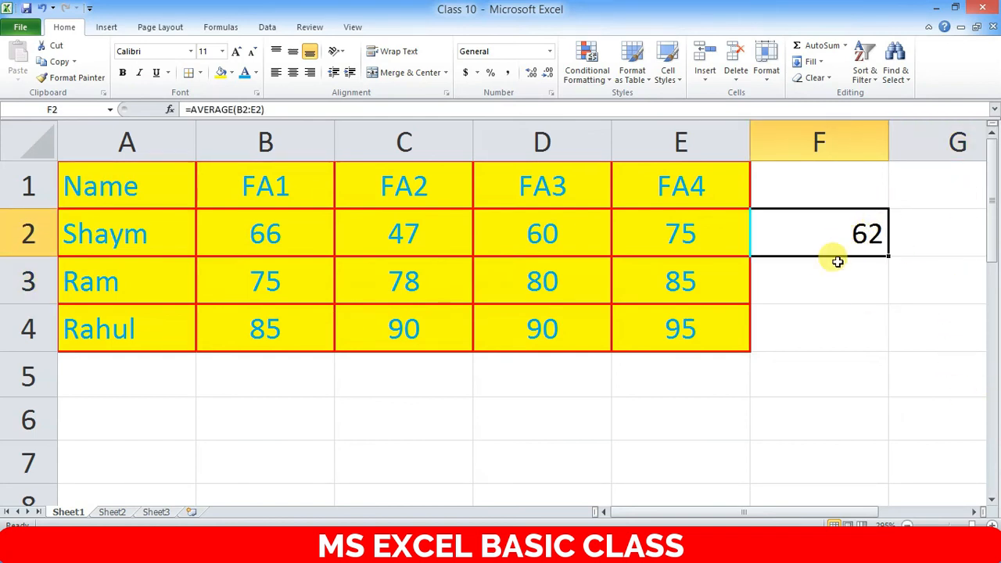
left_click(868, 297)
left_click(852, 228)
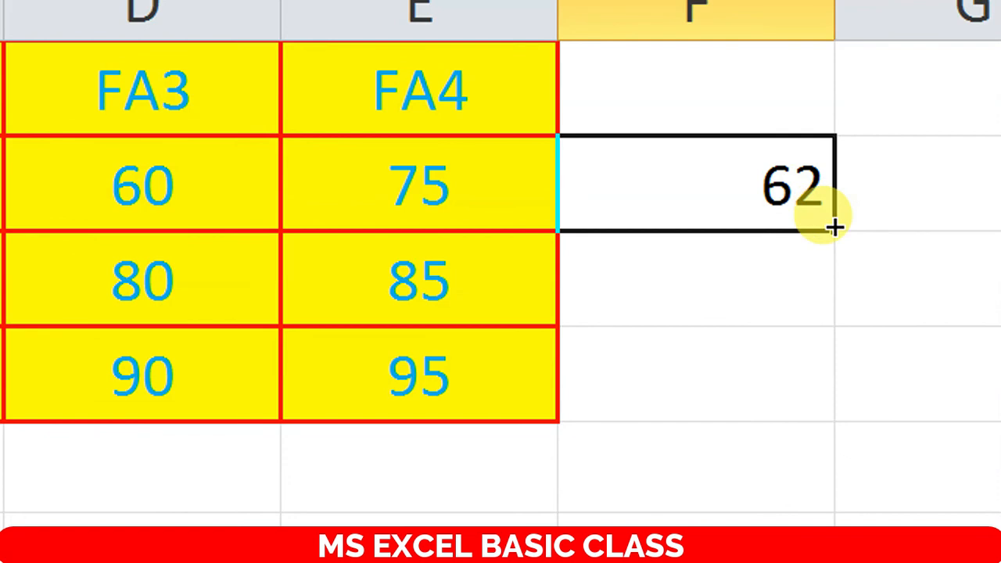
- Fill the F2 average formula down to F4, giving 79.5 and 90
left_click_drag(835, 227, 821, 387)
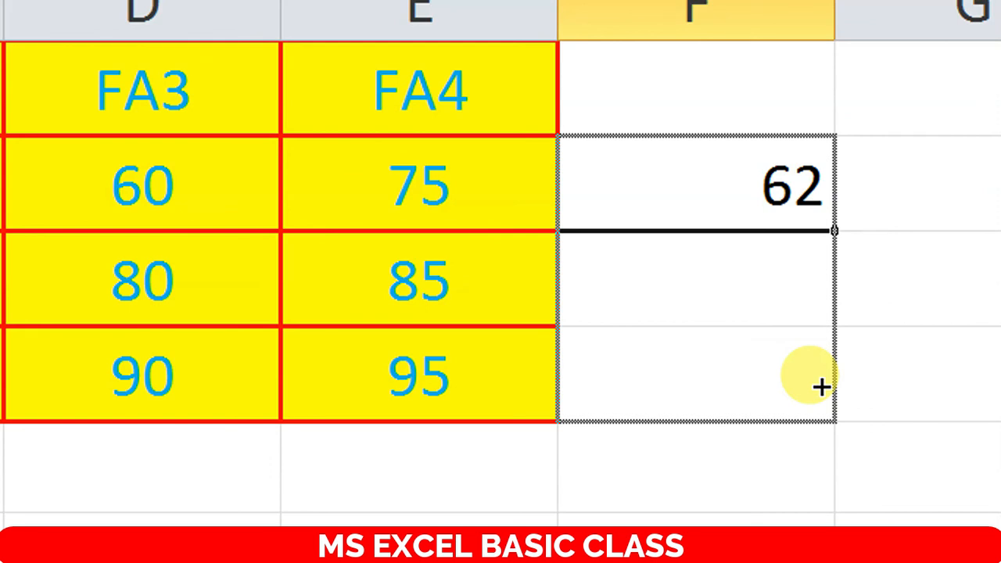
left_click_drag(821, 388, 822, 384)
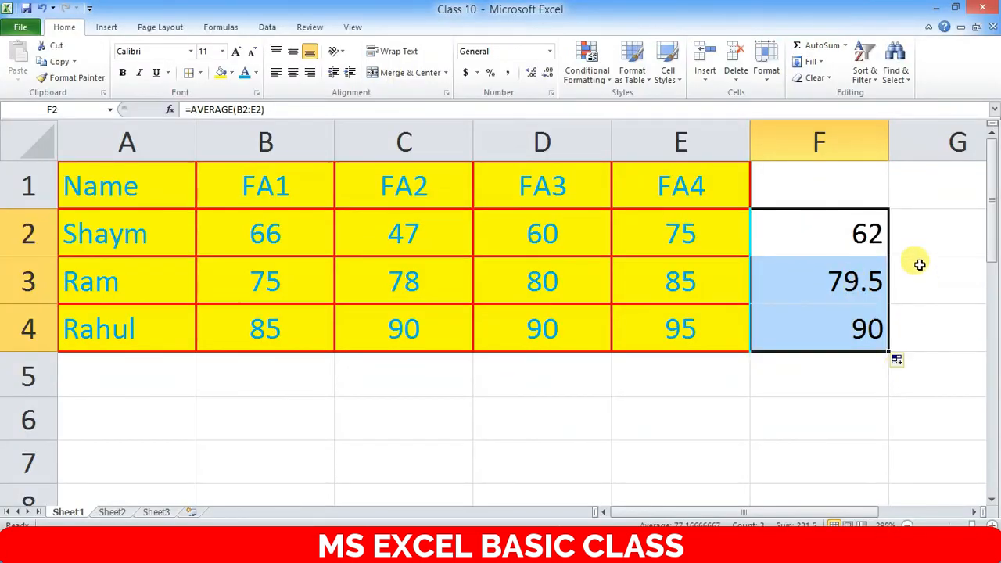
left_click(920, 265)
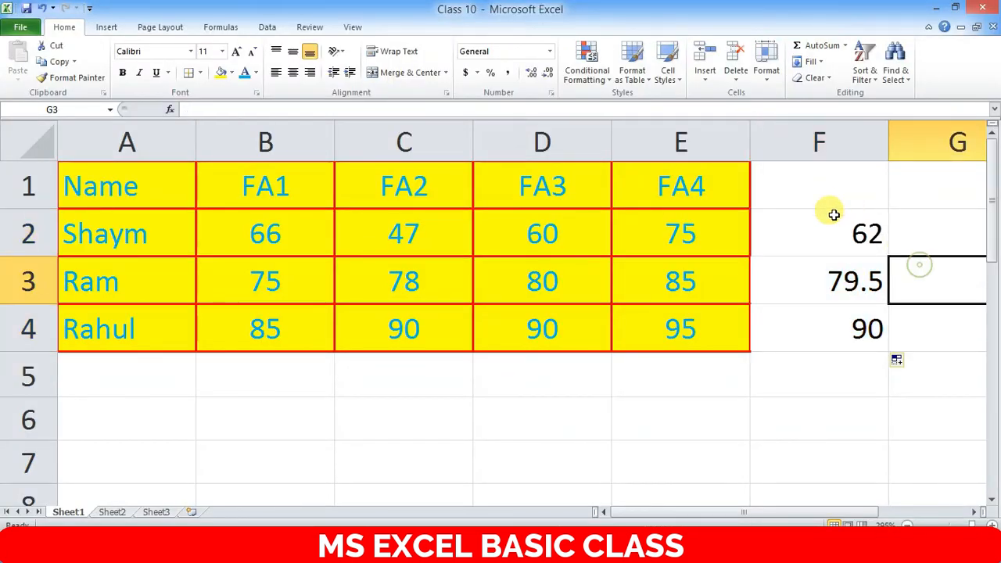
- Select the three averages 62, 79.5 and 90 in F2:F4
left_click(856, 227)
left_click_drag(851, 231, 852, 332)
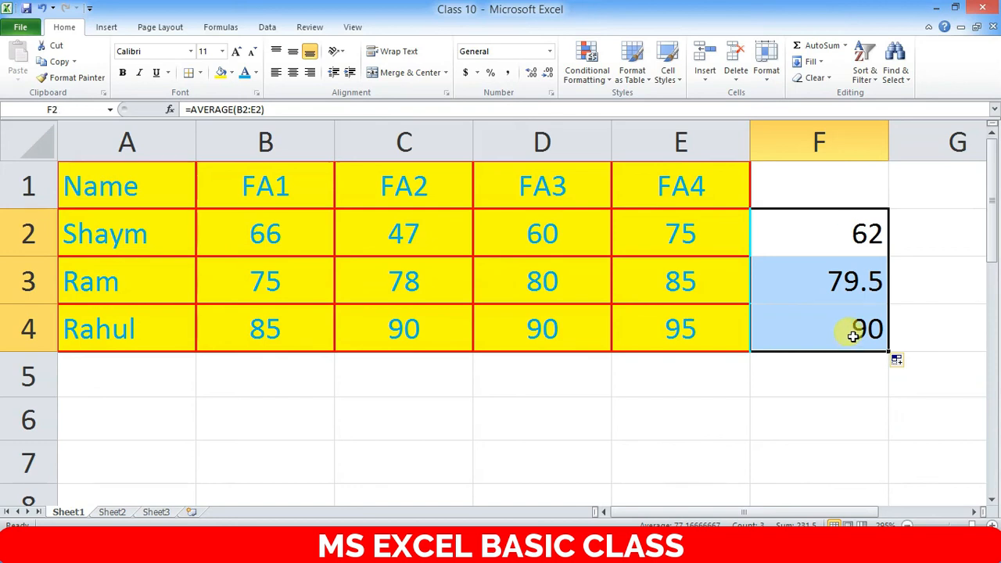
left_click(870, 280)
left_click(867, 242)
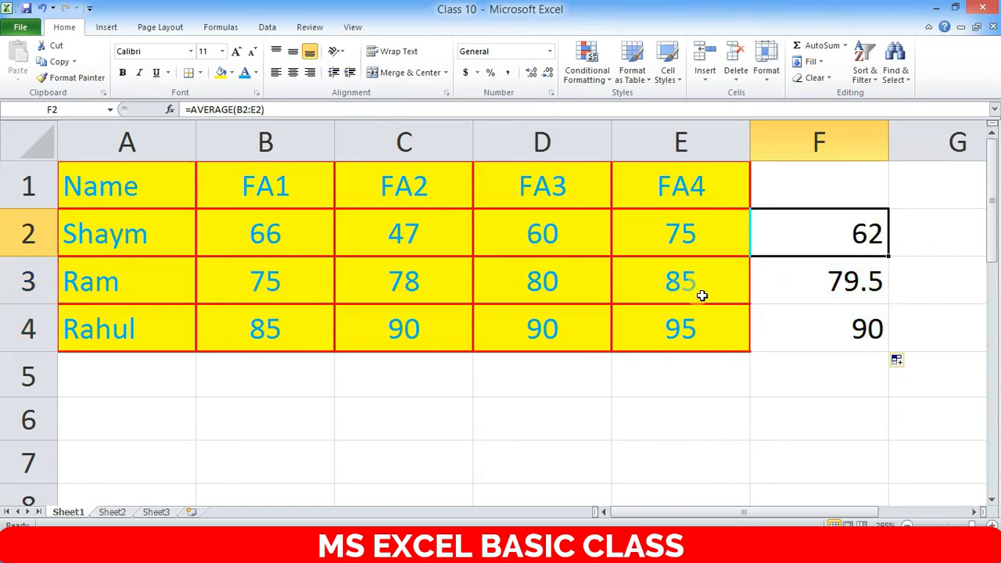
left_click(849, 322)
left_click_drag(845, 235, 834, 317)
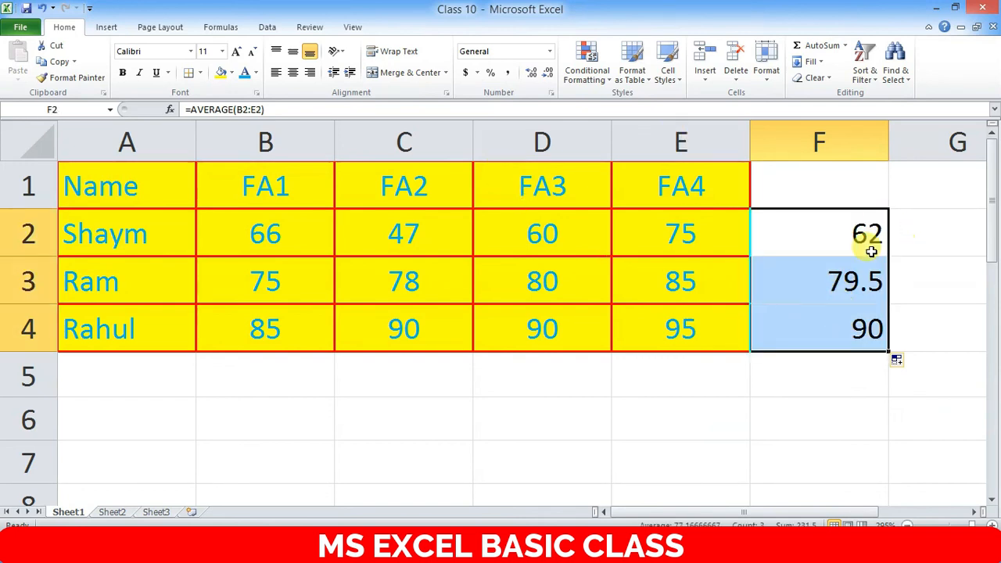
left_click(844, 235)
left_click_drag(850, 223, 854, 324)
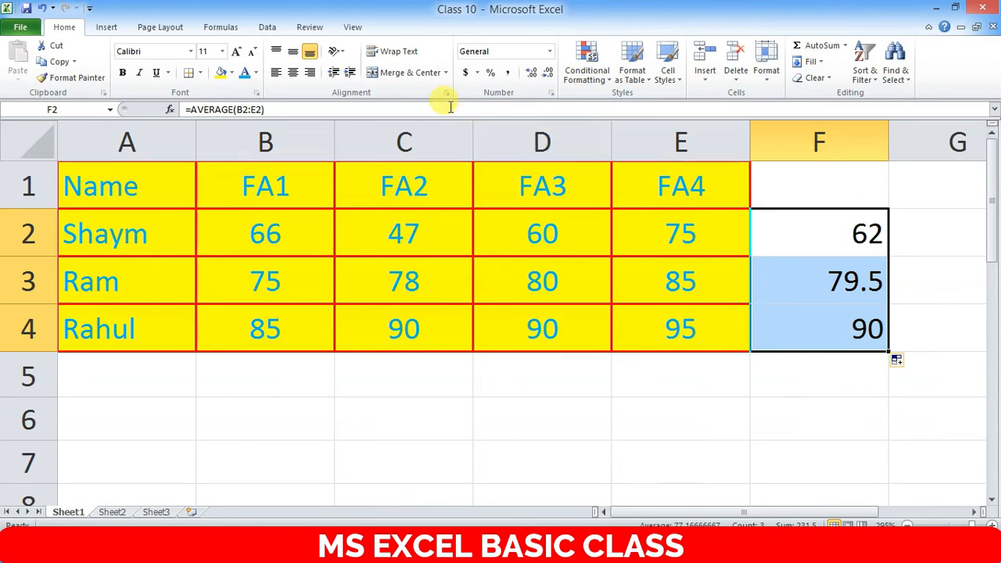
- Apply the Number format to F2:F4 so the averages read 62.00, 79.50 and 90.00
left_click(551, 53)
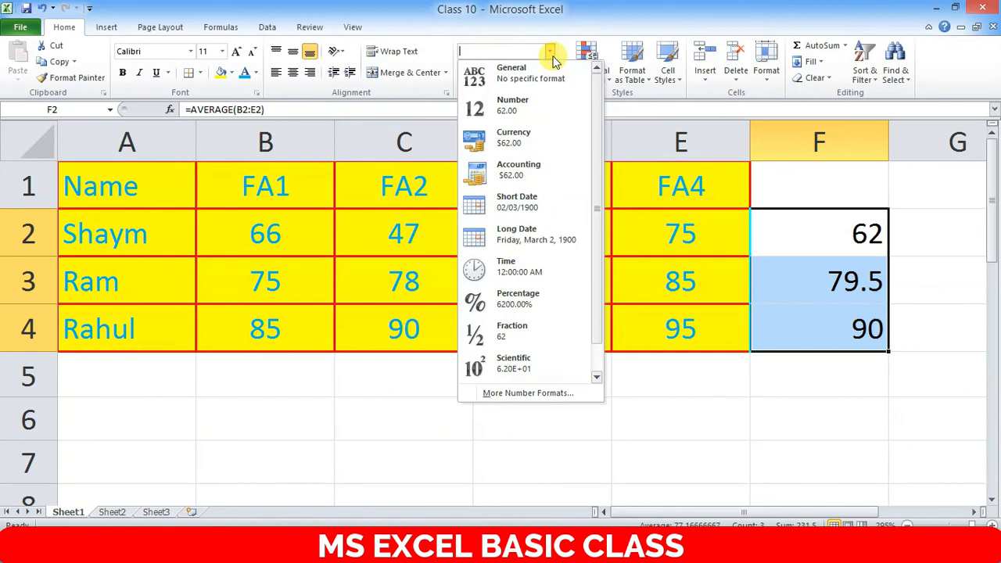
left_click(524, 109)
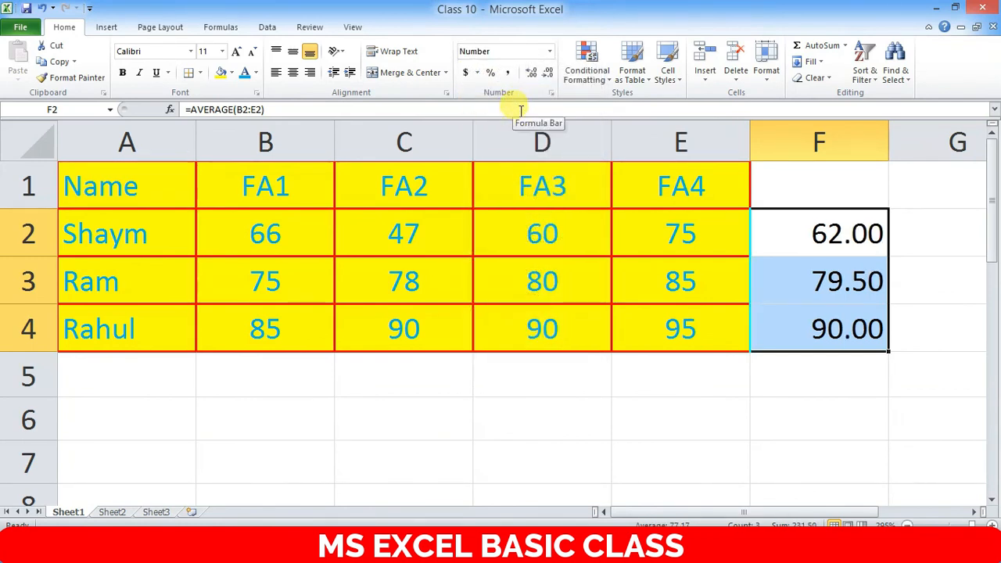
left_click(857, 227)
left_click_drag(853, 227, 845, 324)
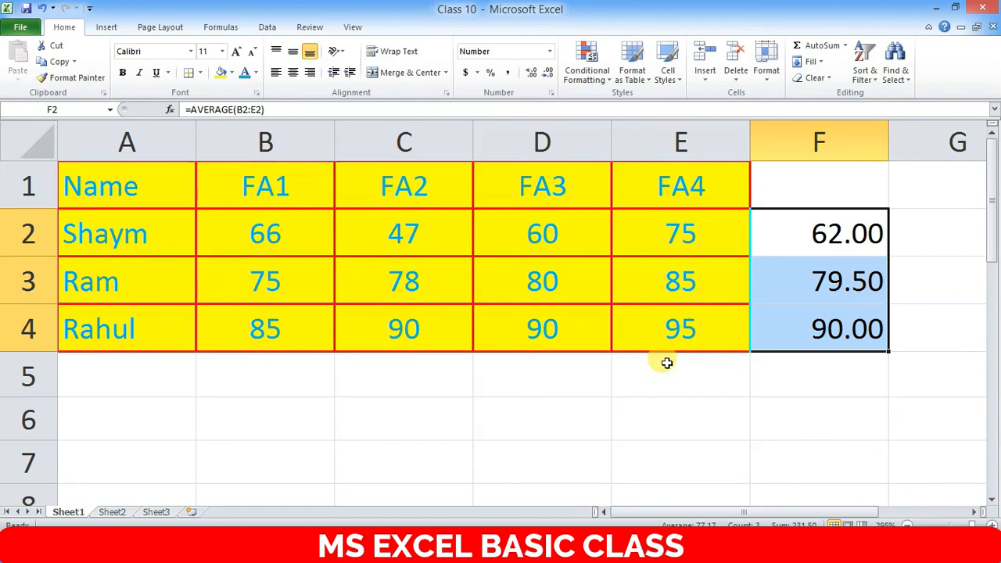
left_click(674, 141)
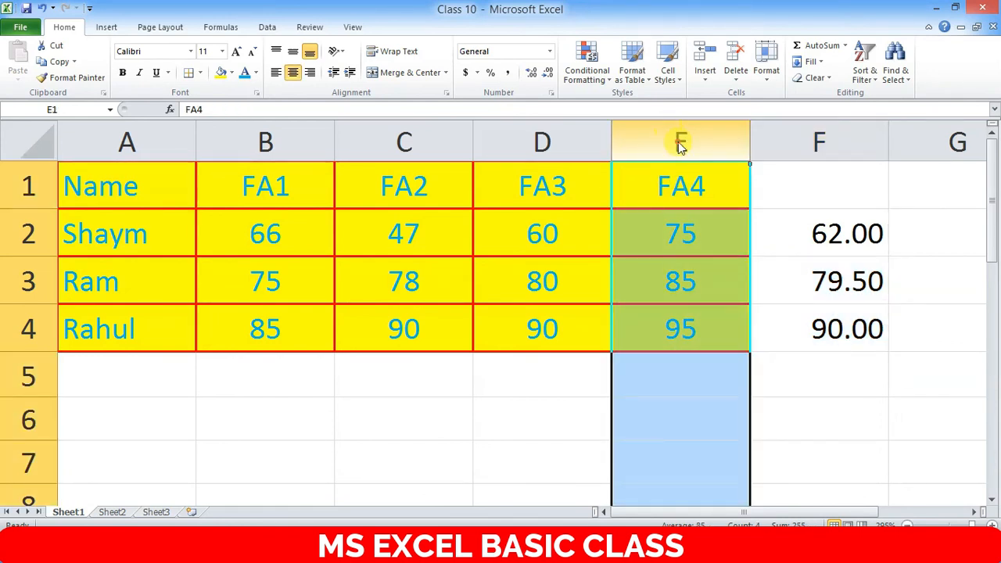
right_click(680, 141)
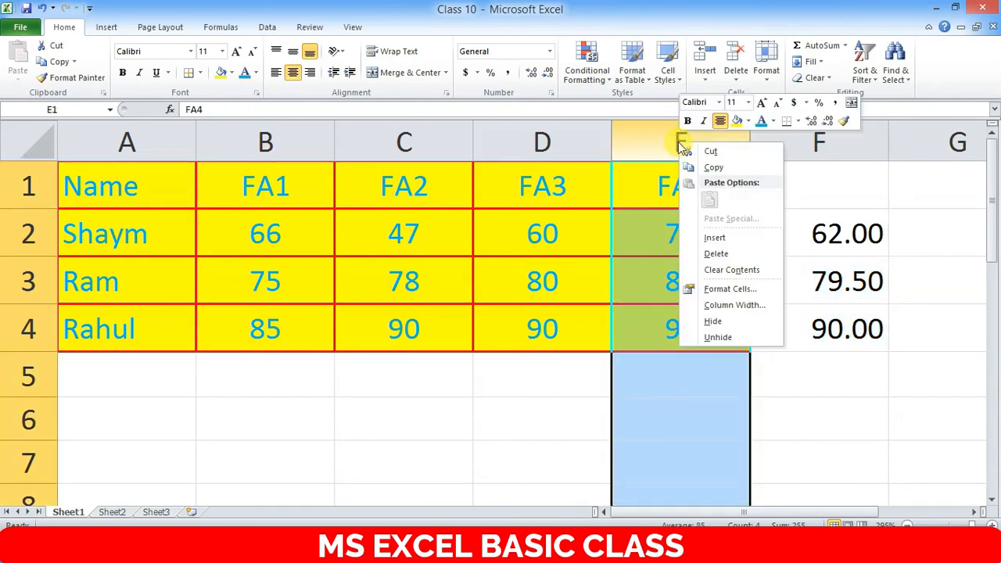
left_click(721, 258)
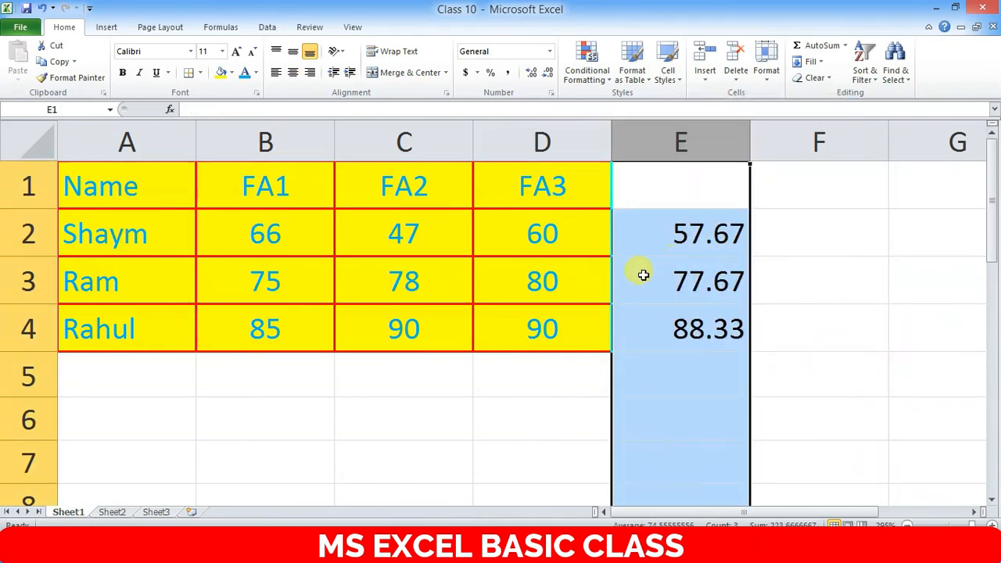
right_click(31, 285)
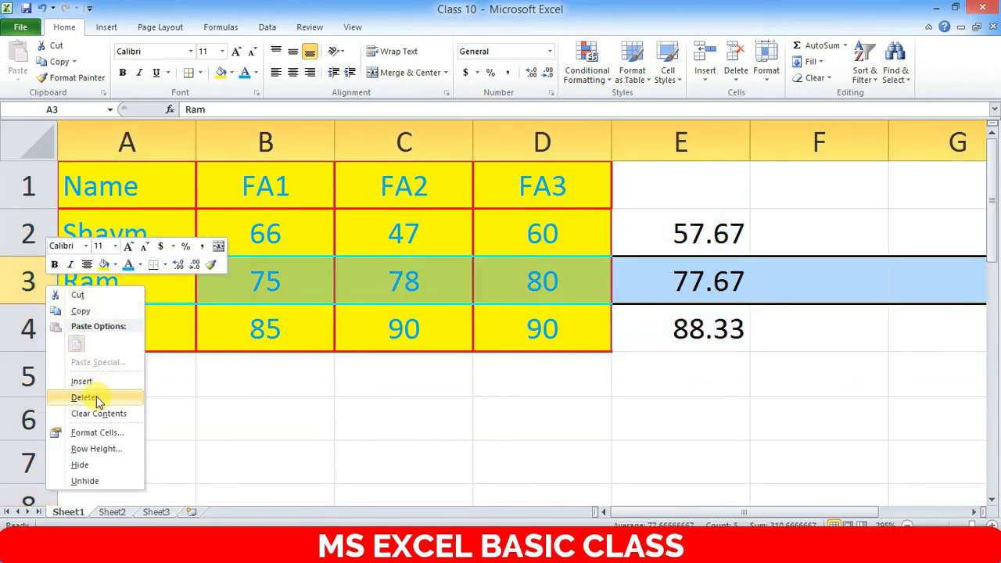
right_click(26, 282)
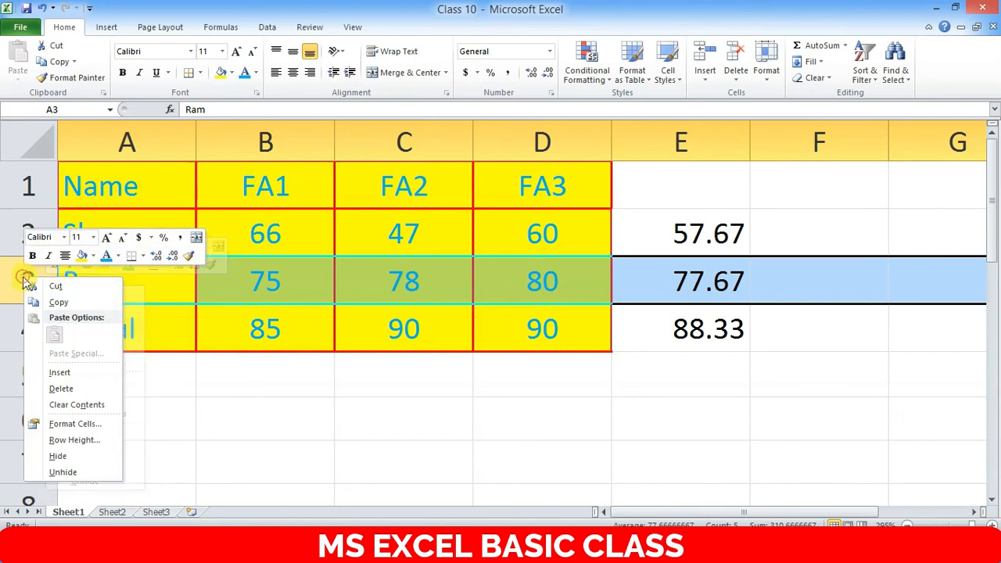
left_click(256, 435)
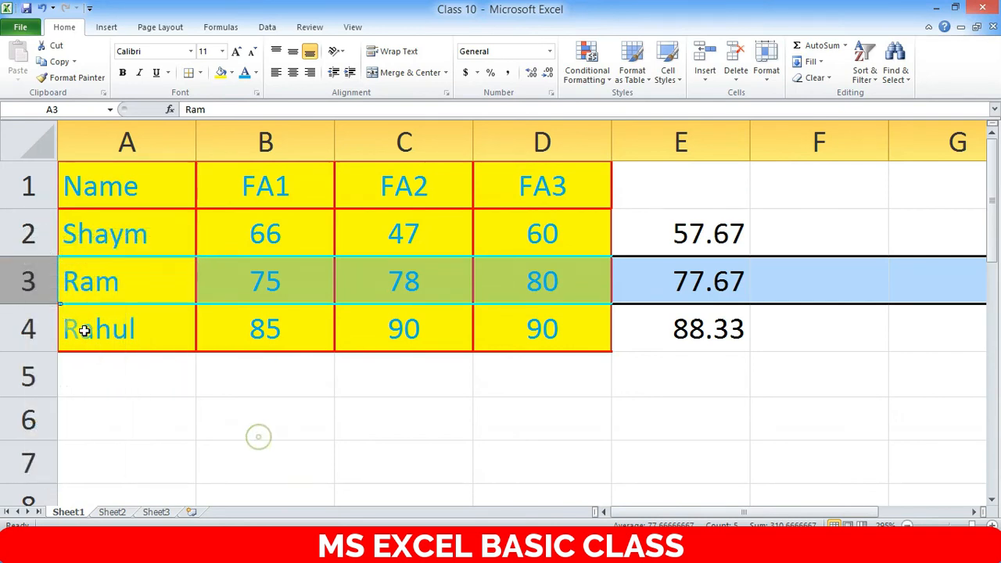
right_click(32, 280)
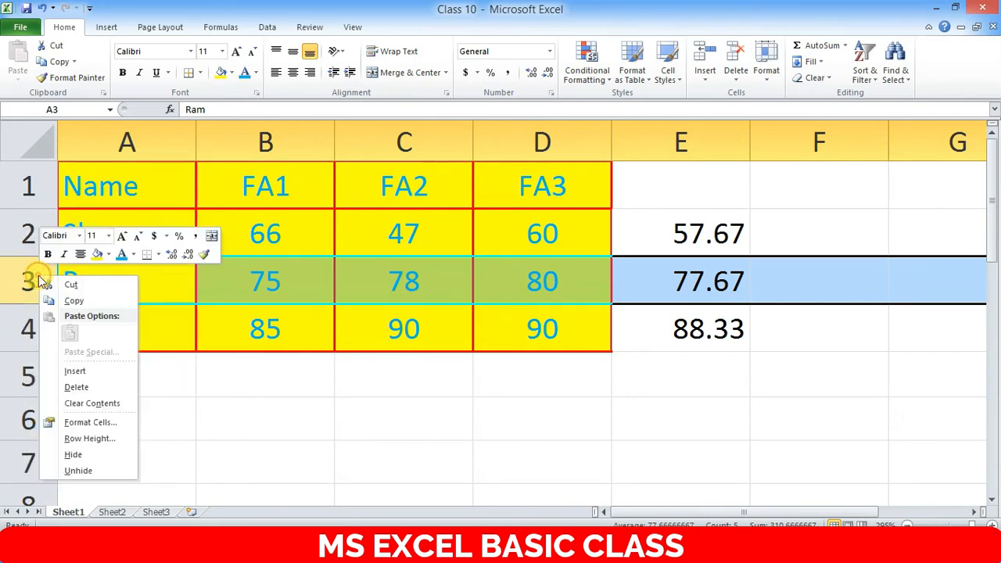
left_click(81, 389)
left_click(509, 373)
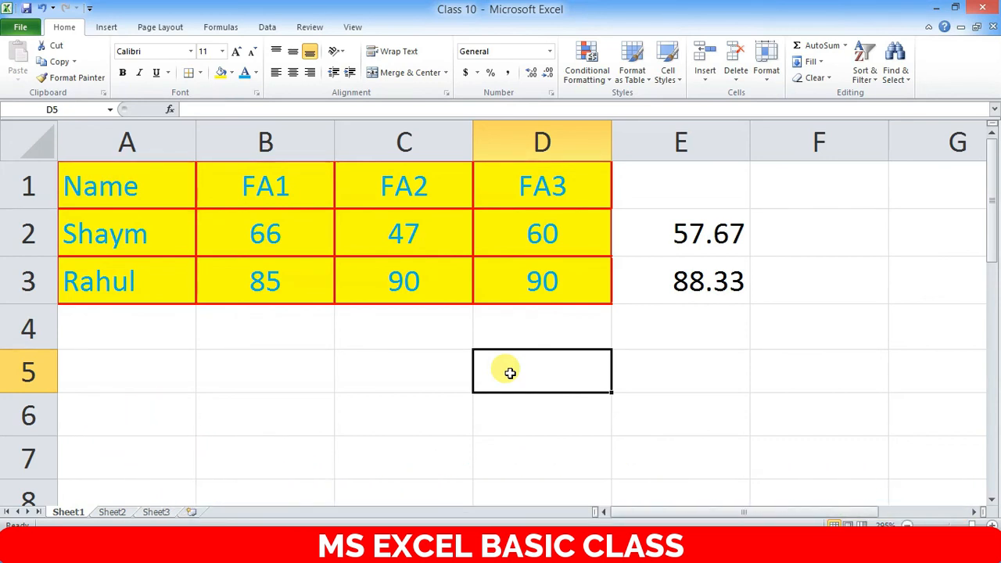
key("ctrl+z")
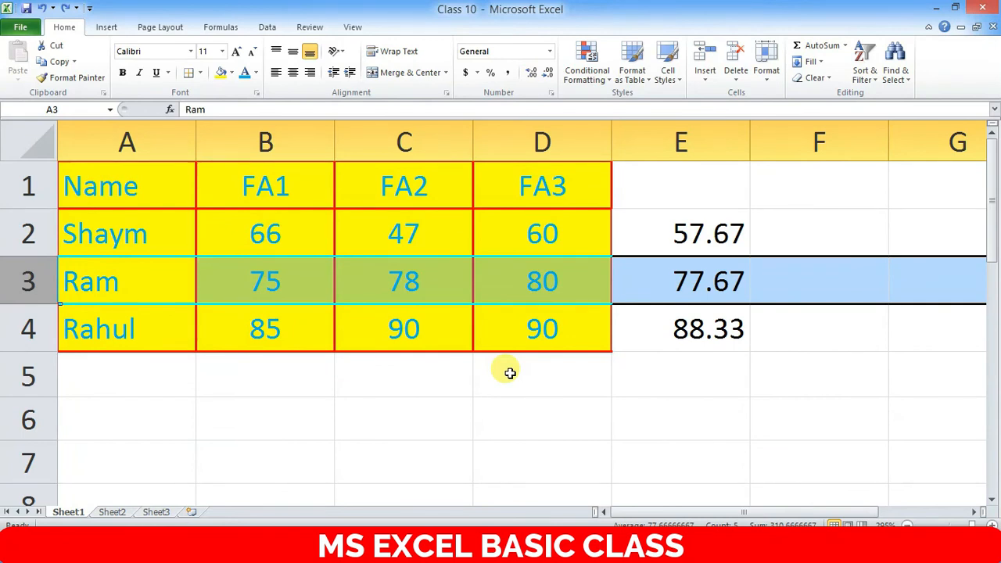
key("ctrl+z")
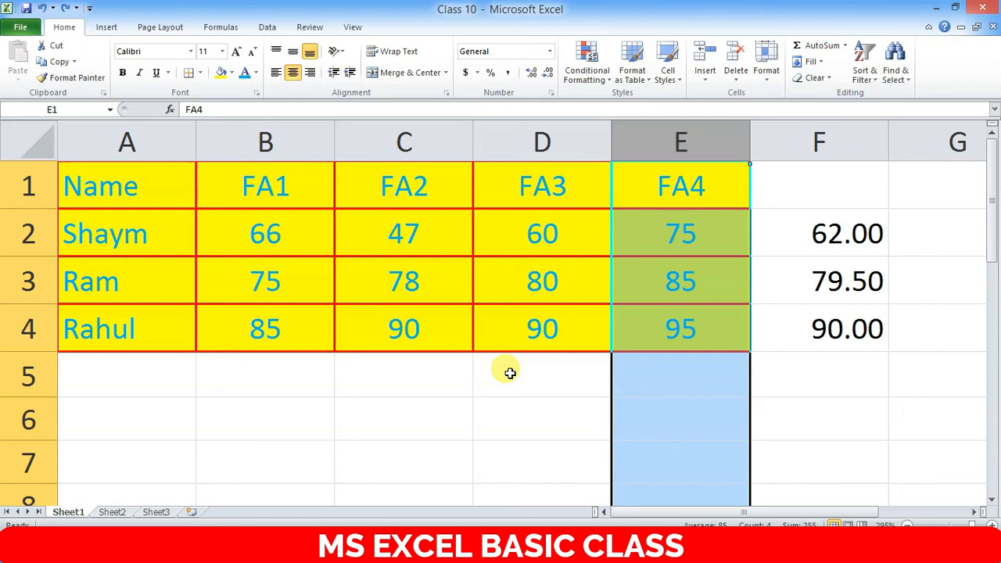
- Select the table A1:F4 and give it light blue text on a dark blue fill
left_click(529, 409)
left_click(581, 283)
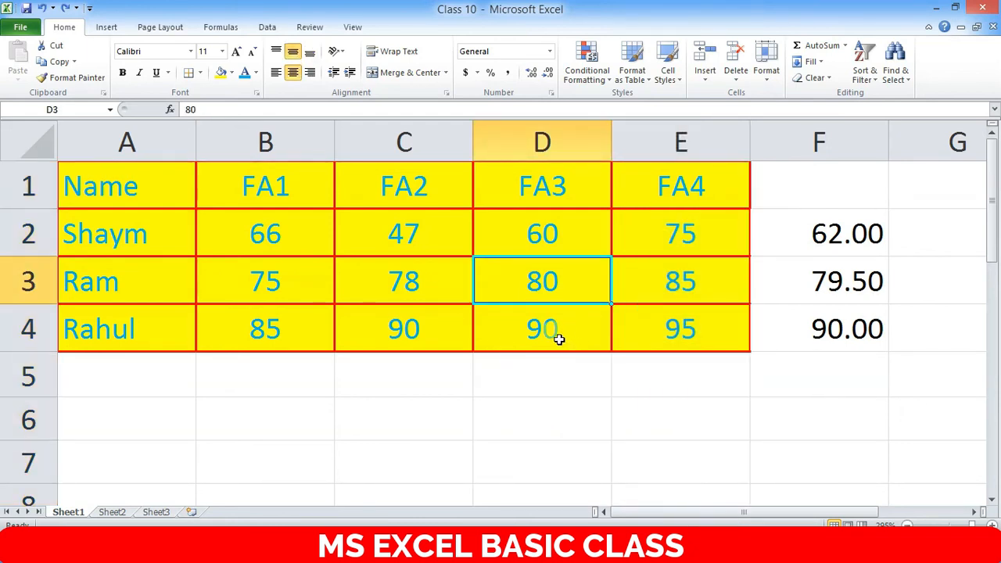
key("ctrl+a")
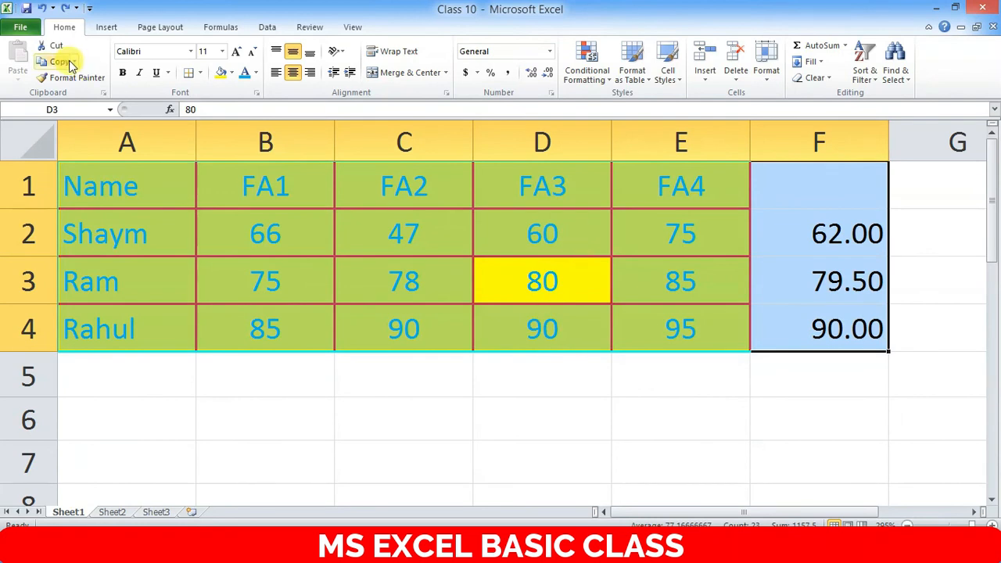
left_click(256, 72)
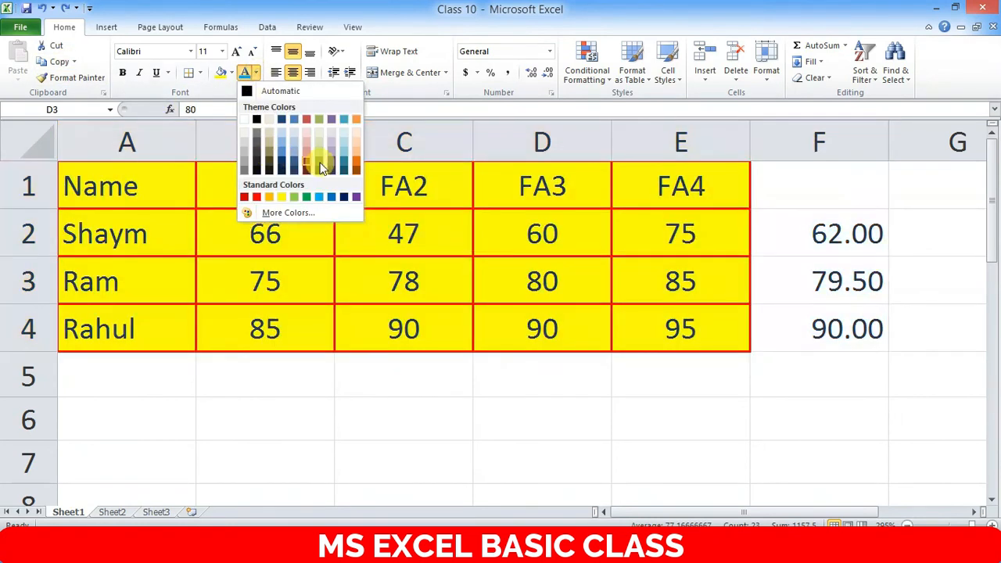
left_click(319, 197)
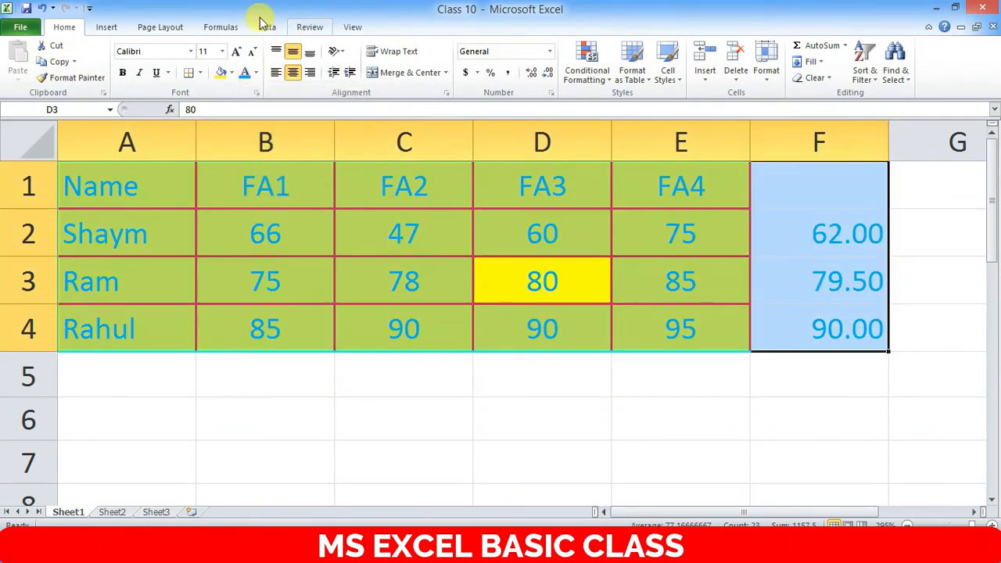
left_click(232, 72)
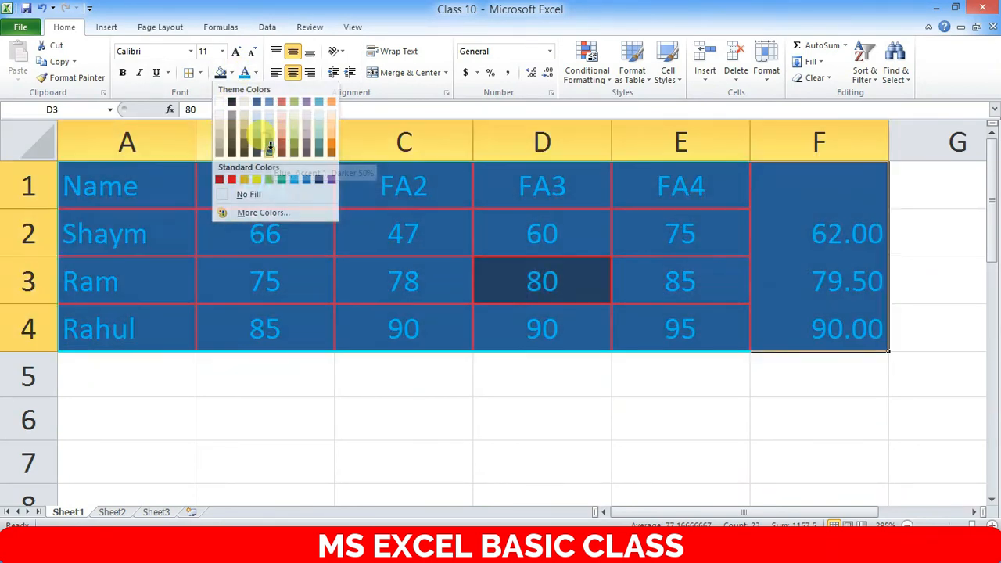
left_click(268, 141)
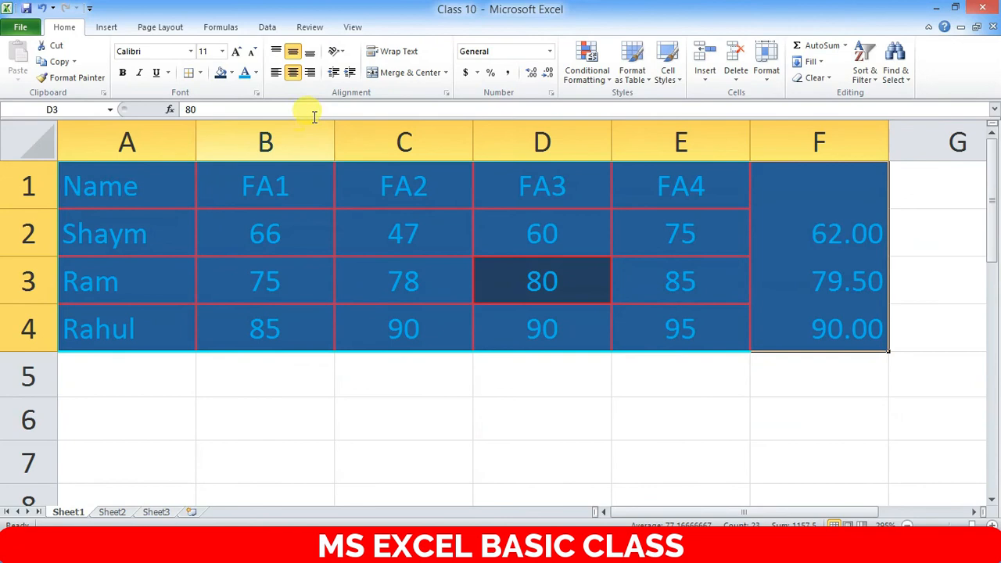
- Apply All Borders so every cell of the table is outlined
left_click(202, 73)
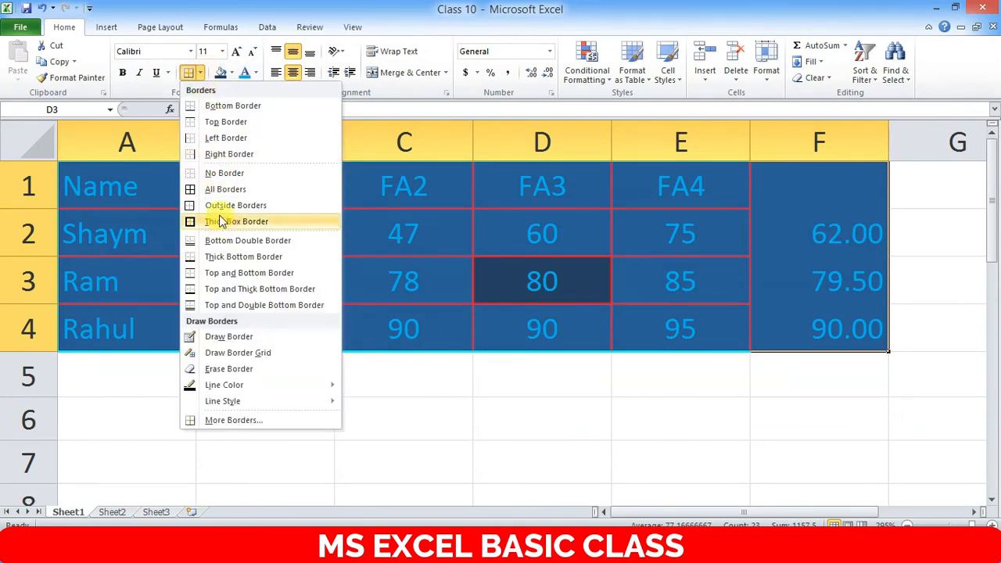
left_click(209, 191)
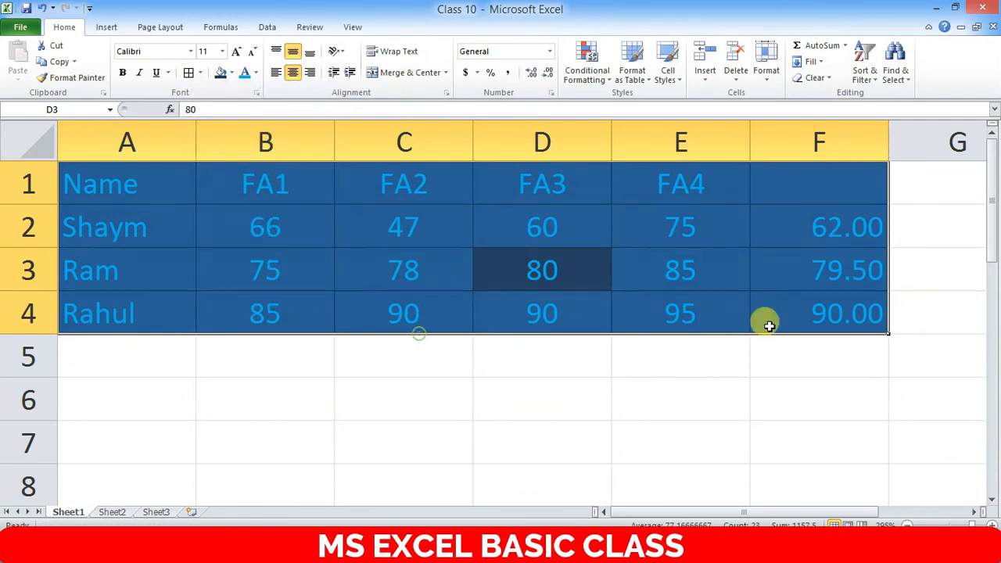
left_click(662, 260)
left_click(475, 348)
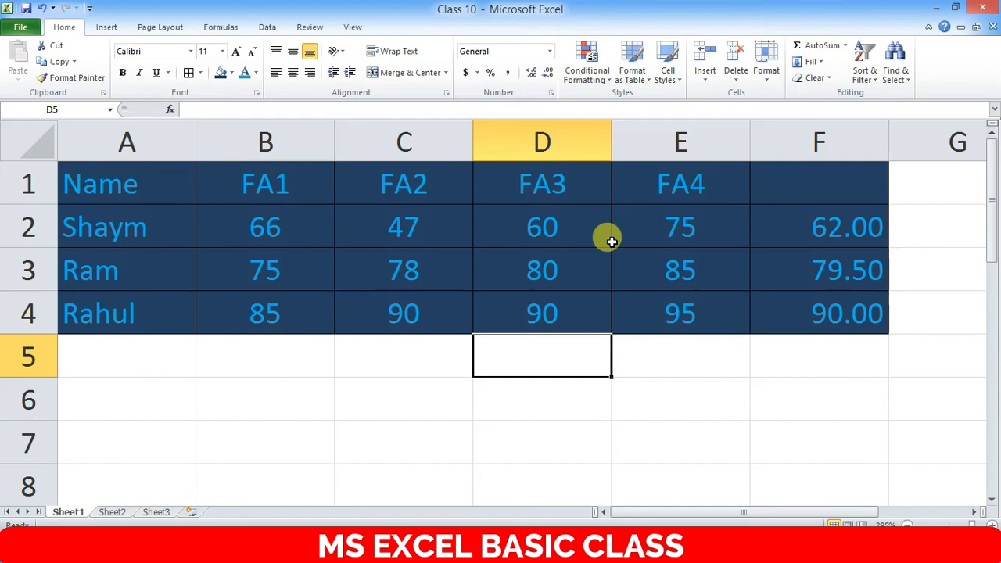
- Enter =SUM(B2:B4) in B5 to total the FA1 marks as 226
left_click(270, 357)
type("=")
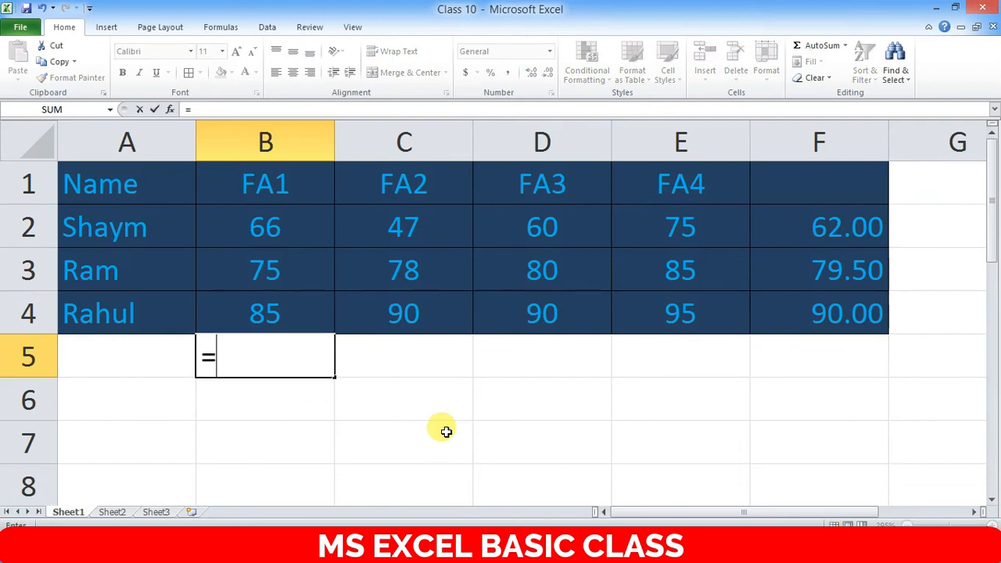
type("smu")
key("BackSpace")
key("BackSpace")
key("BackSpace")
type("sum")
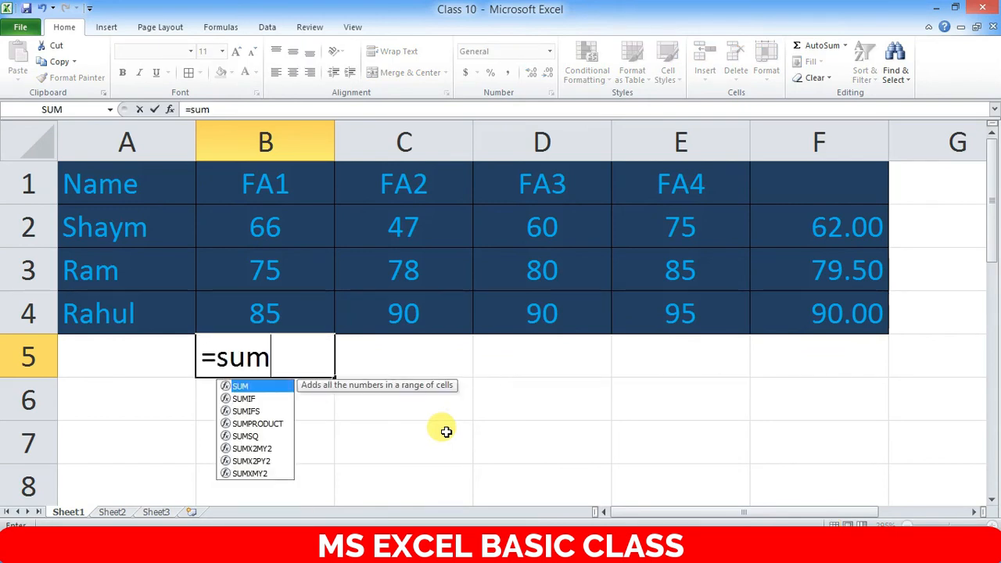
type("(")
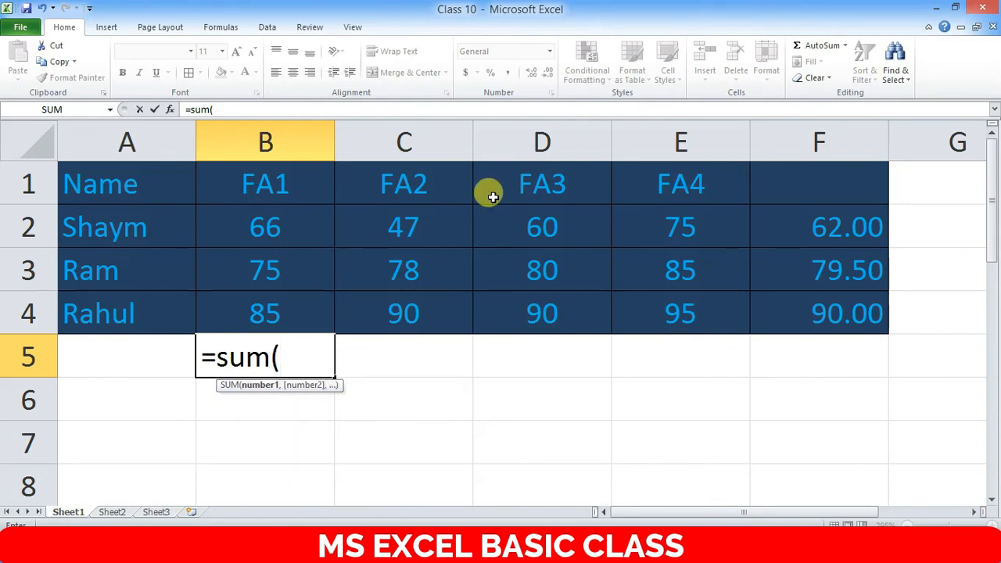
left_click_drag(270, 213, 295, 316)
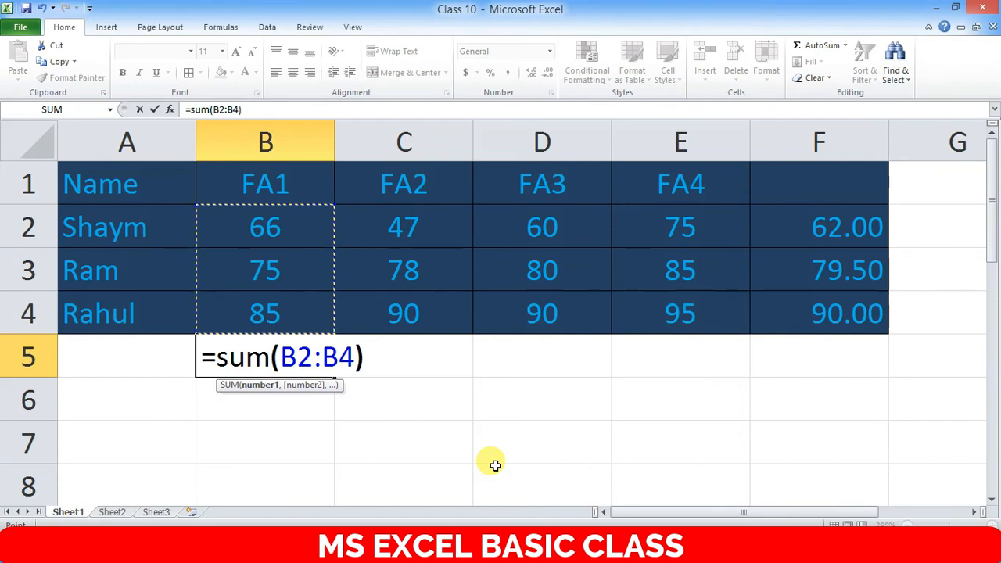
type(")")
key("Return")
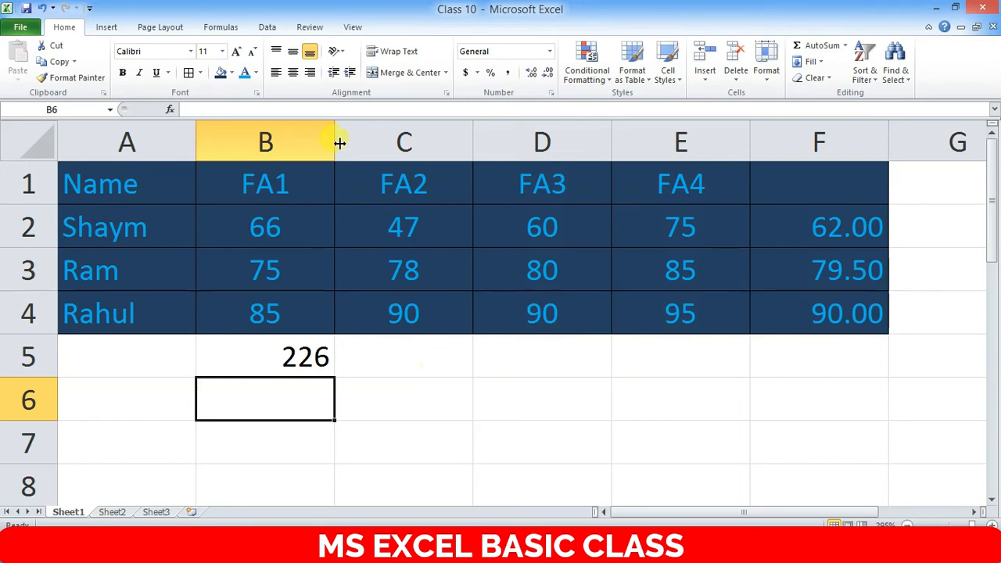
- Select each student's marks row in turn: B2:E2, B3:E3 and B4:E4
left_click_drag(262, 227, 650, 246)
left_click_drag(290, 273, 649, 258)
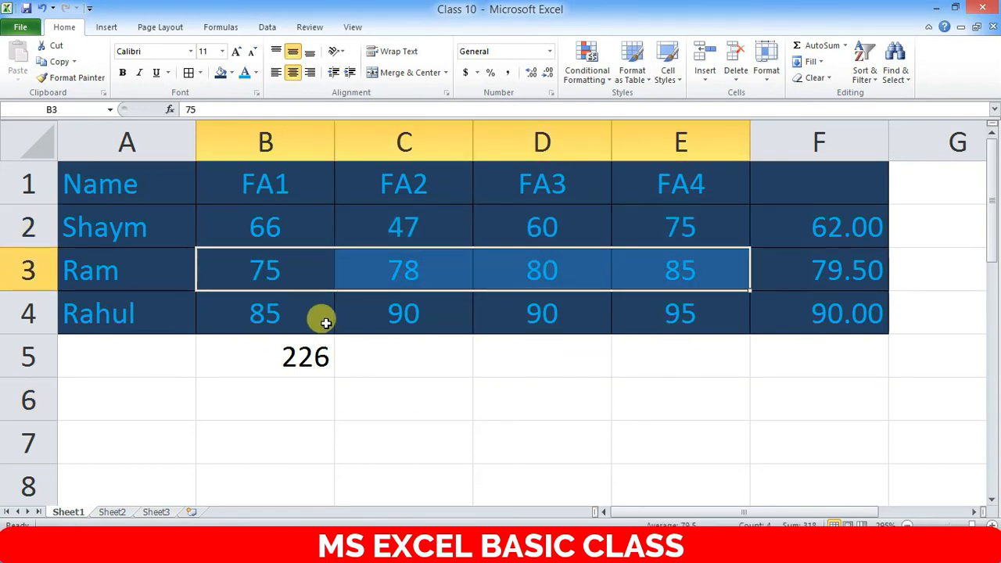
left_click_drag(293, 315, 655, 312)
left_click(52, 109)
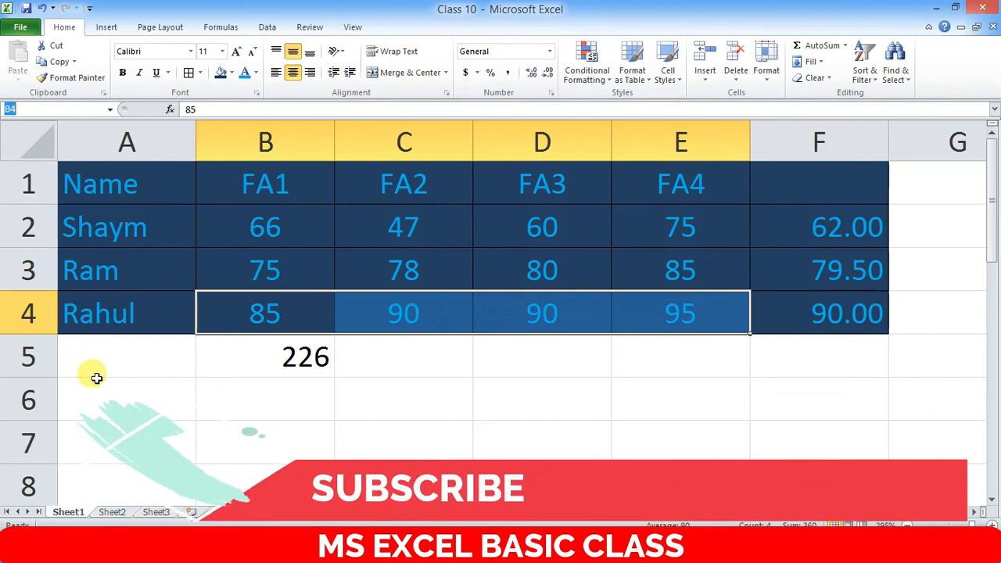